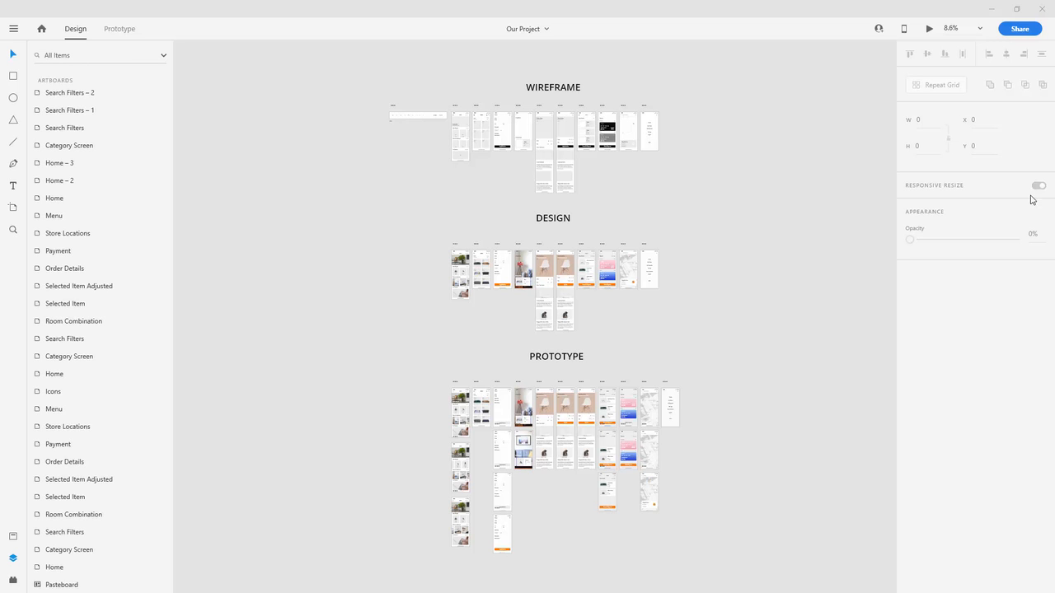
# - Rename the Icons artboard as Style Guide
pyautogui.scroll(5, 391, 82)
pyautogui.scroll(2, 334, 172)
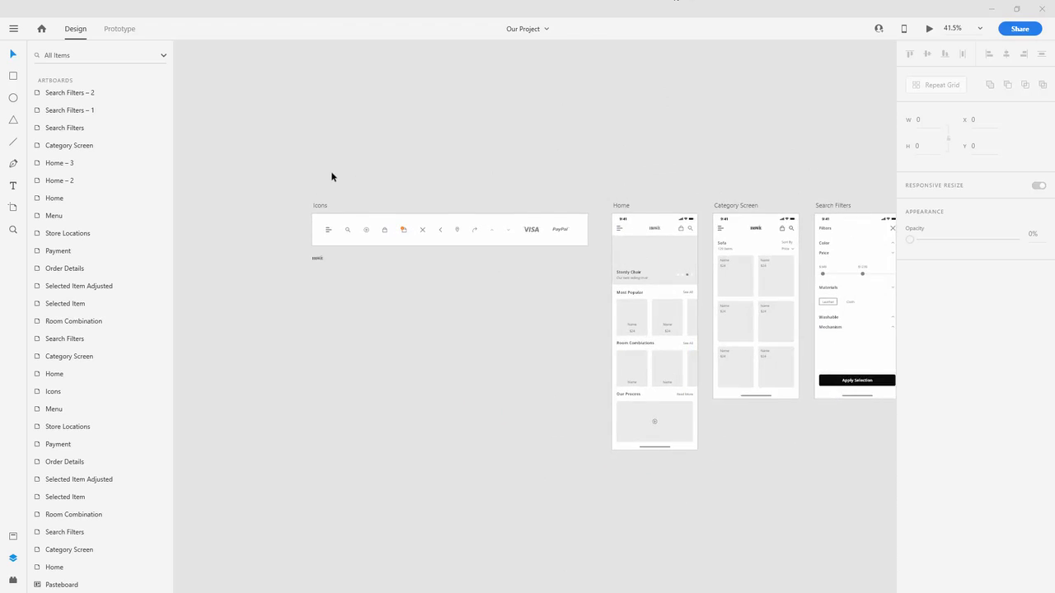
pyautogui.scroll(2, 332, 177)
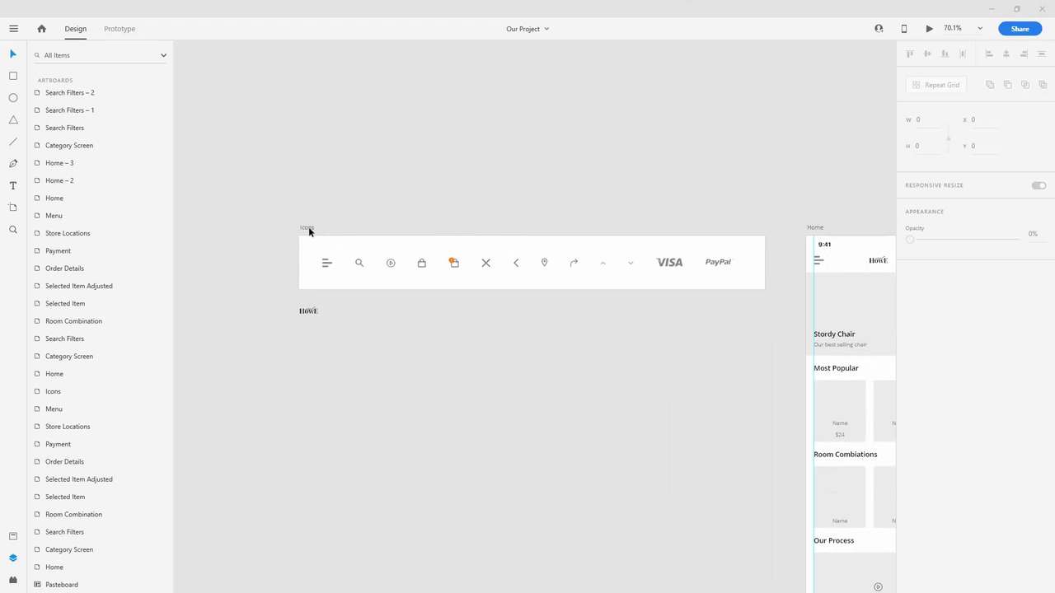
pyautogui.doubleClick(308, 226)
pyautogui.write('s')
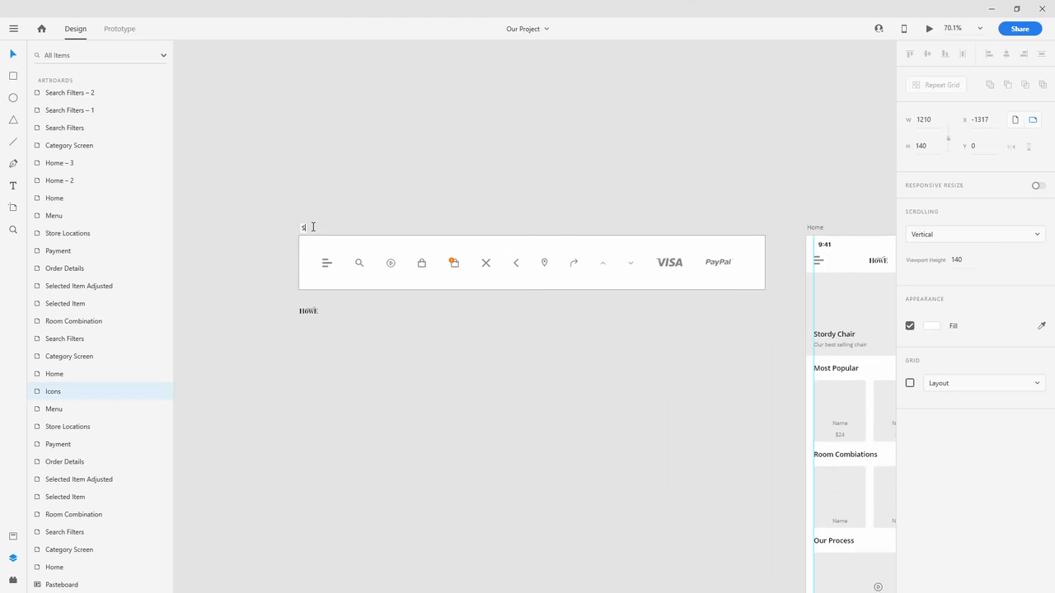
pyautogui.write('tyle Guide')
pyautogui.press('Return')
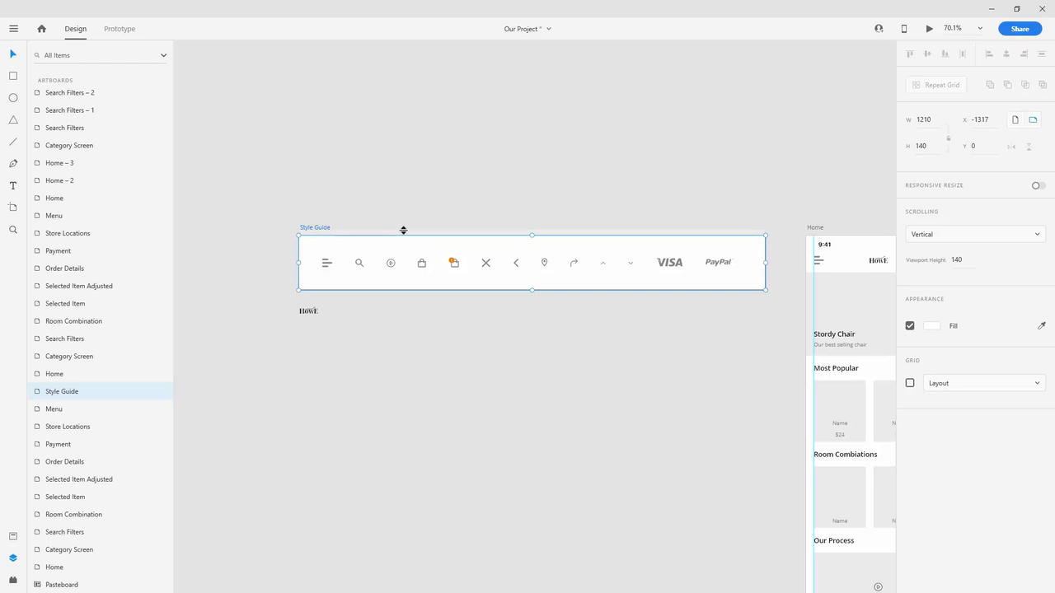
# - Extend the Style Guide artboard downward to a height of about 1021 and match its viewport height to it
pyautogui.scroll(-2, 417, 233)
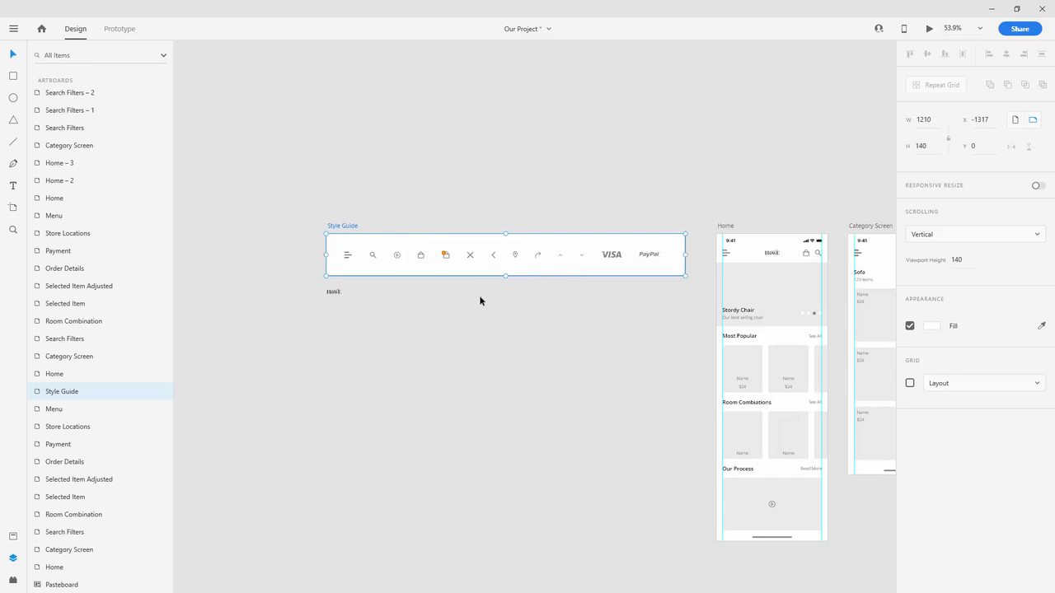
pyautogui.moveTo(505, 275); pyautogui.dragTo(513, 537)
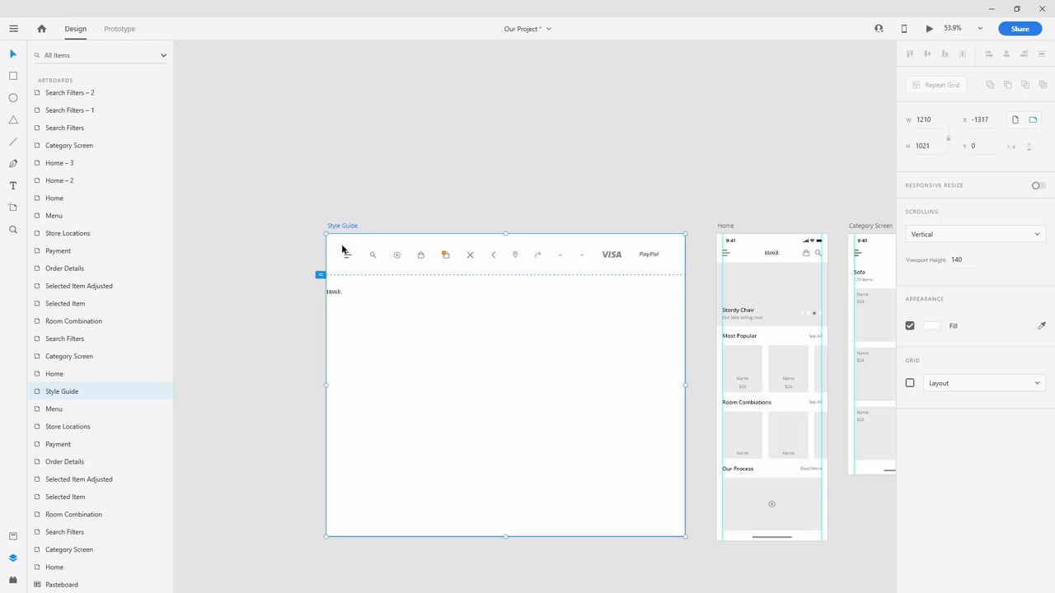
pyautogui.moveTo(320, 274)
pyautogui.mouseDown()
pyautogui.moveTo(348, 544)
pyautogui.moveTo(360, 516)
pyautogui.mouseUp()
# - Place the HowE logo inside the artboard below the icons and add an enlarged copy about 158 × 78 beside it
pyautogui.scroll(3, 355, 327)
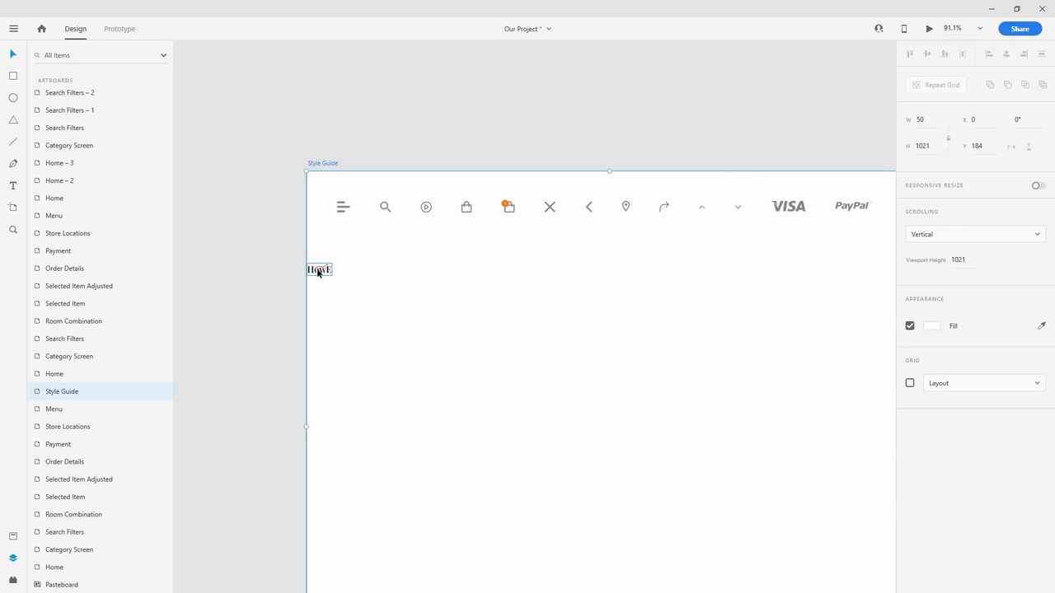
pyautogui.moveTo(320, 271); pyautogui.dragTo(473, 311)
pyautogui.hotkey('ctrl', 'd')
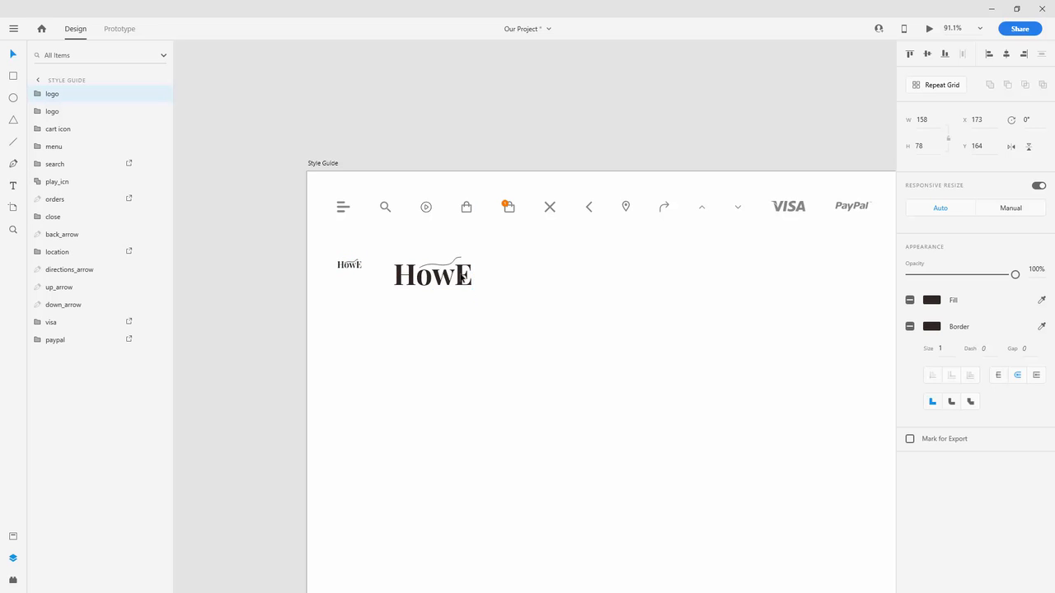
pyautogui.click(492, 286)
# - Align the small HowE logo vertically with the large one and reposition both logos beneath the icon row
pyautogui.scroll(-2, 339, 291)
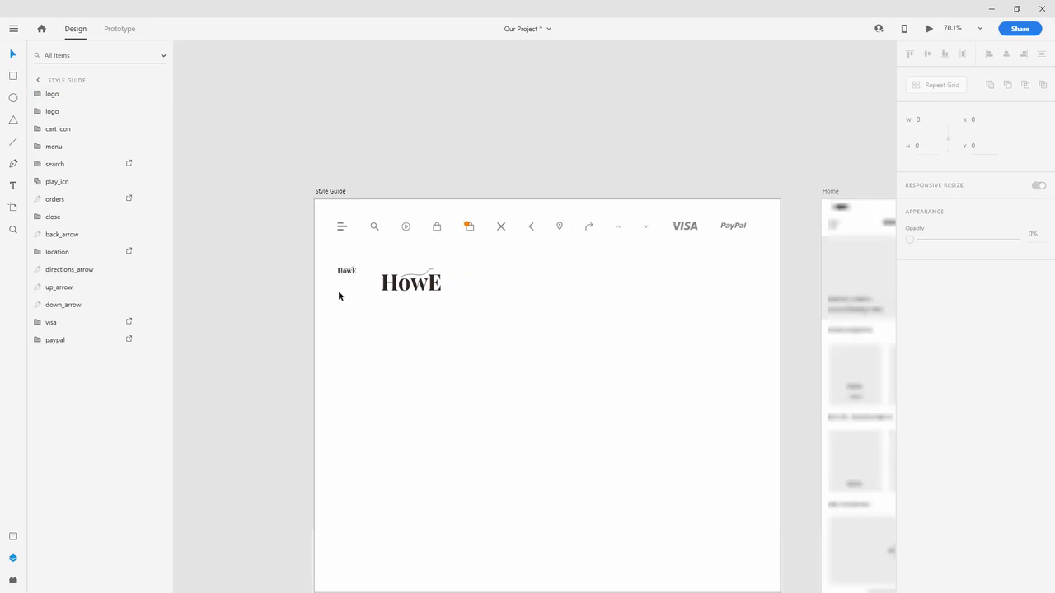
pyautogui.scroll(2, 370, 286)
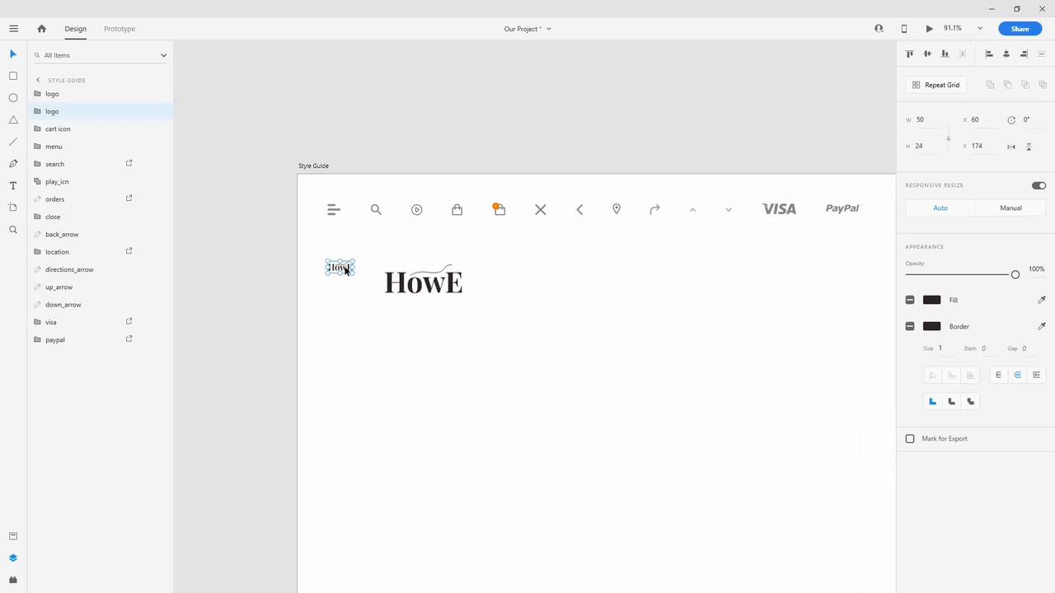
pyautogui.moveTo(343, 271); pyautogui.dragTo(345, 285)
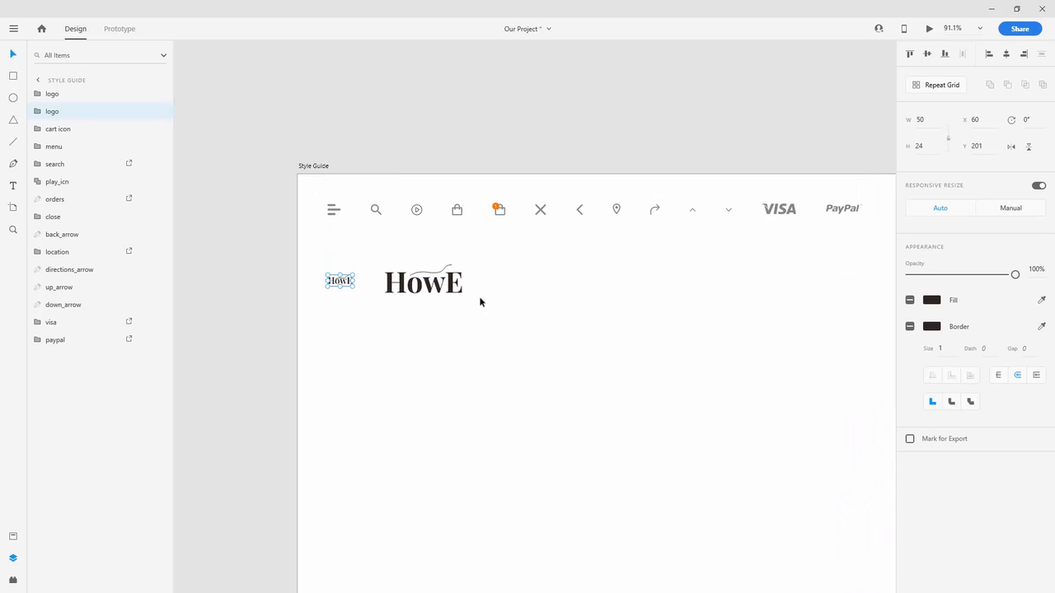
pyautogui.keyDown('shift'); pyautogui.click(453, 287); pyautogui.keyUp('shift')
pyautogui.moveTo(453, 287)
pyautogui.mouseDown()
pyautogui.moveTo(451, 259)
pyautogui.moveTo(449, 295)
pyautogui.moveTo(442, 282)
pyautogui.mouseUp()
pyautogui.scroll(-2, 603, 318)
pyautogui.click(746, 277)
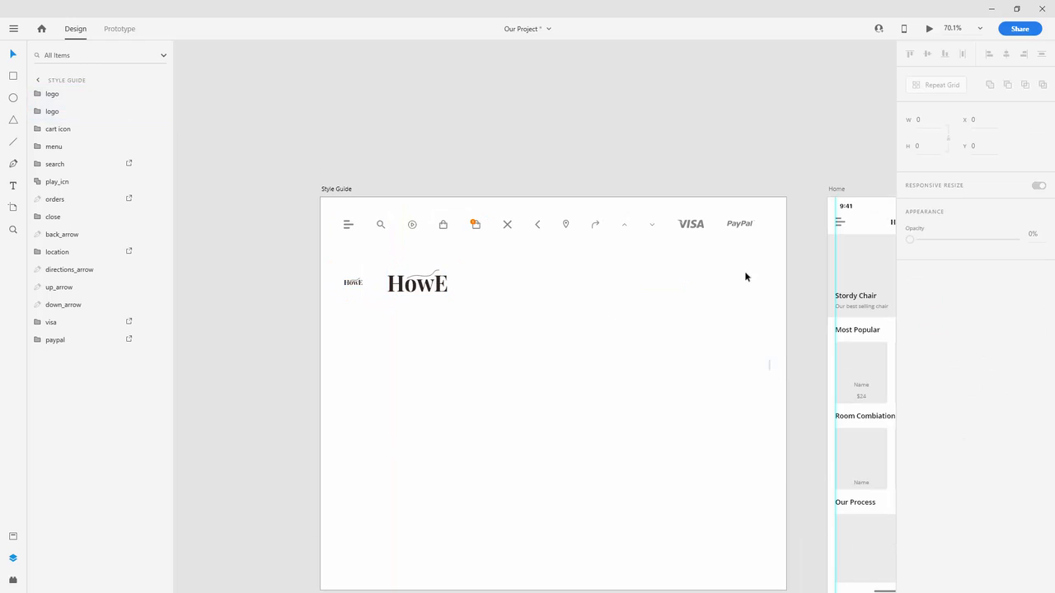
# - Move all the icons and both logos together down the Style Guide artboard to Y 90
pyautogui.moveTo(770, 370); pyautogui.dragTo(353, 208)
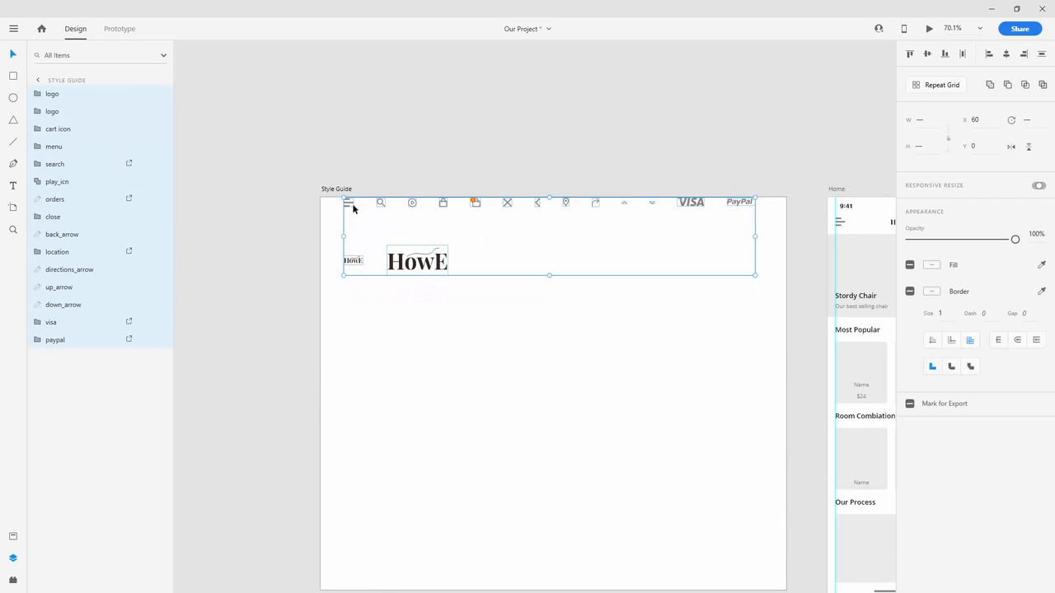
pyautogui.hotkey('shift', 'Down')
pyautogui.hotkey('shift', 'Down')
pyautogui.hotkey('shift', 'Down')
pyautogui.hotkey('shift', 'Down')
pyautogui.hotkey('shift', 'Down')
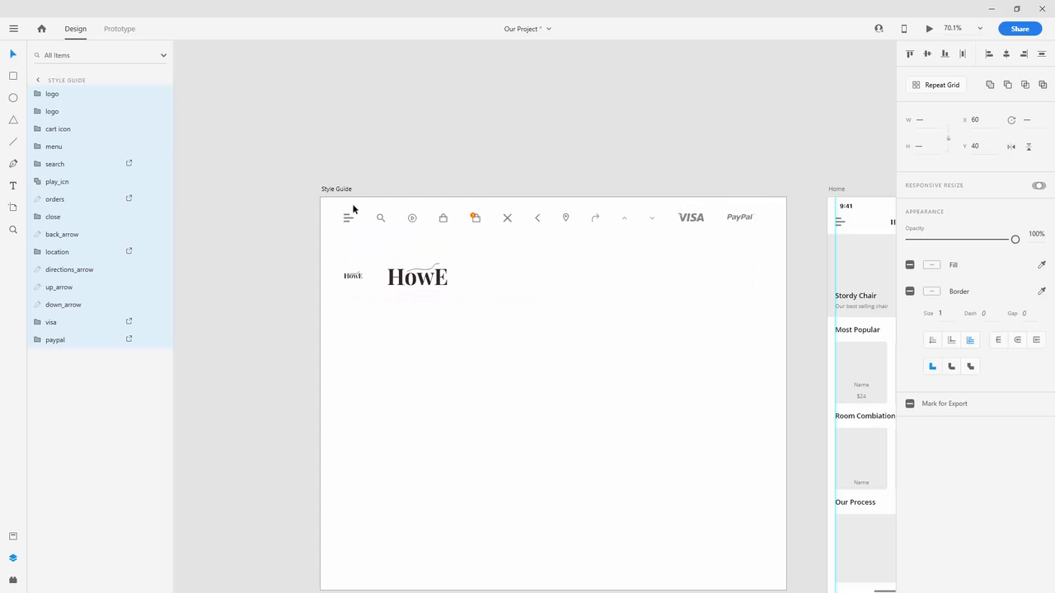
pyautogui.hotkey('shift', 'Down')
pyautogui.hotkey('shift', 'Down')
pyautogui.hotkey('shift', 'Down')
pyautogui.hotkey('shift', 'Down')
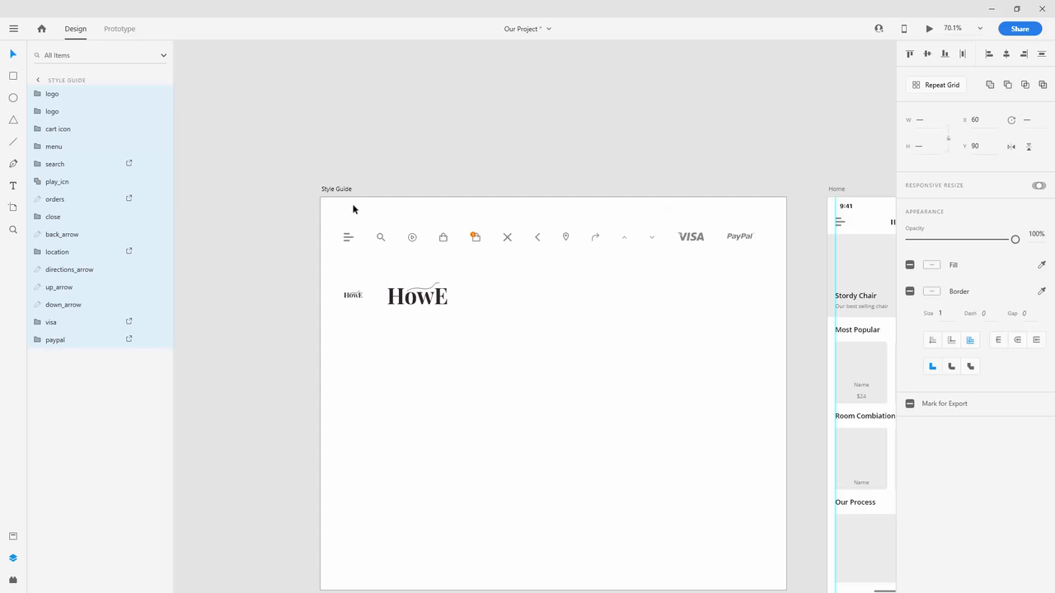
pyautogui.click(431, 370)
# - Draw a rectangle about 113 × 82 below the logos, left-aligned with the small logo at X 60, and display the document assets
pyautogui.scroll(-1, 415, 363)
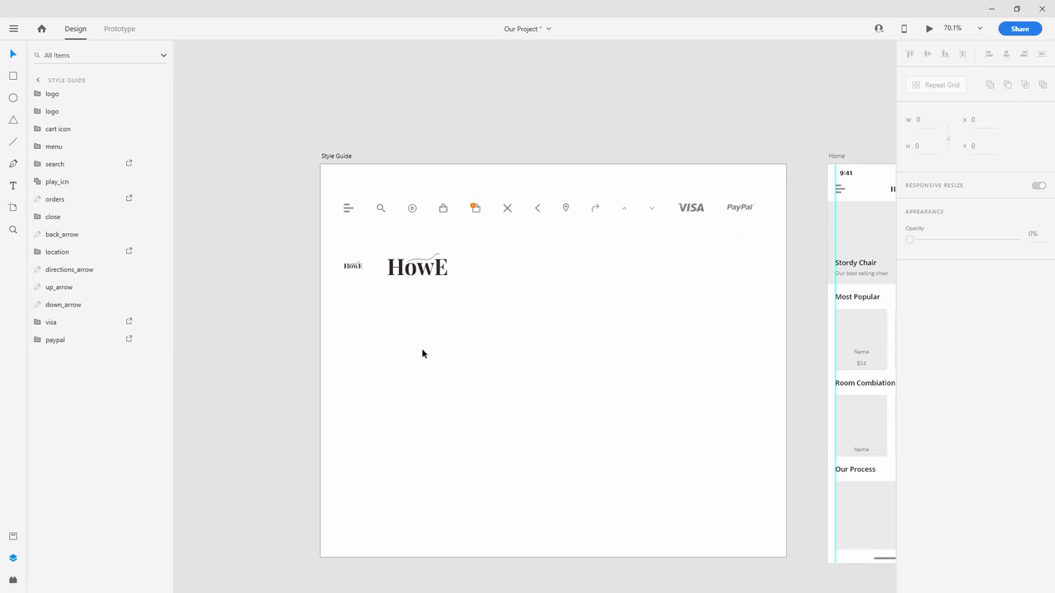
pyautogui.scroll(-3, 422, 353)
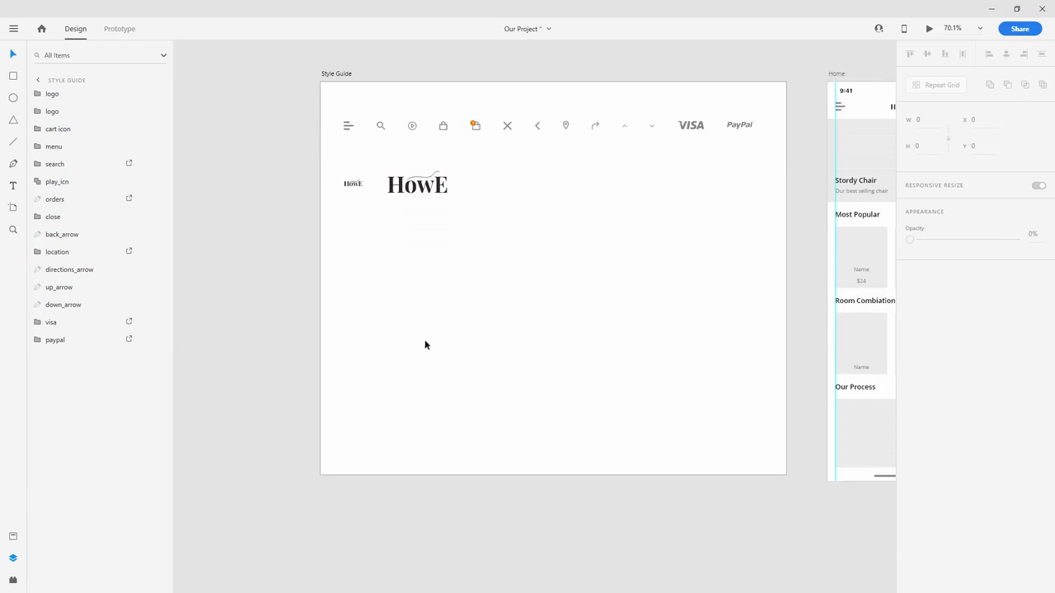
pyautogui.click(14, 77)
pyautogui.click(13, 536)
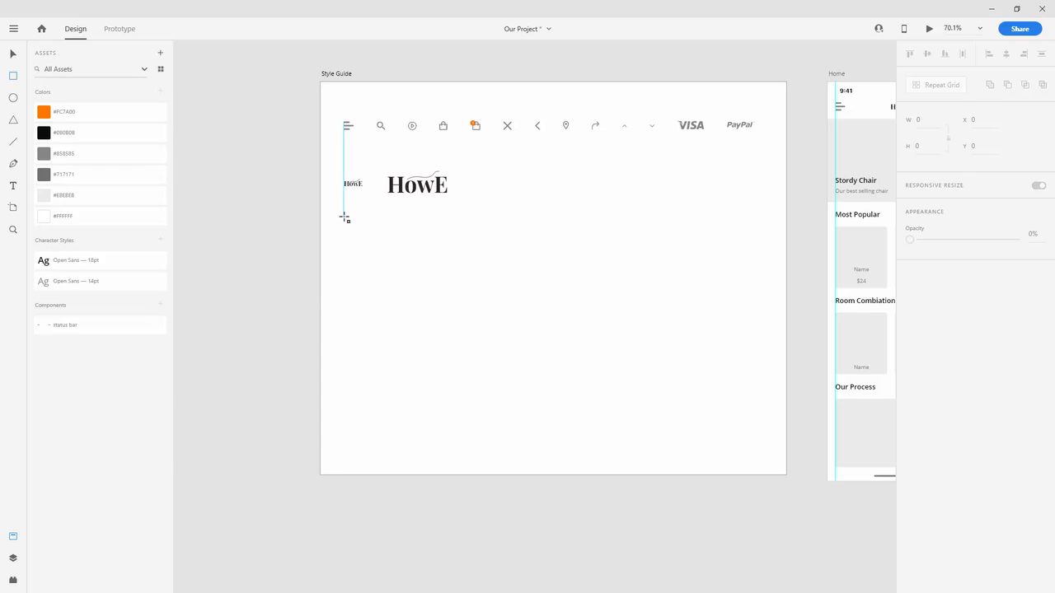
pyautogui.moveTo(343, 217)
pyautogui.mouseDown()
pyautogui.moveTo(390, 233)
pyautogui.moveTo(389, 249)
pyautogui.moveTo(365, 234)
pyautogui.moveTo(365, 248)
pyautogui.mouseUp()
pyautogui.click(17, 54)
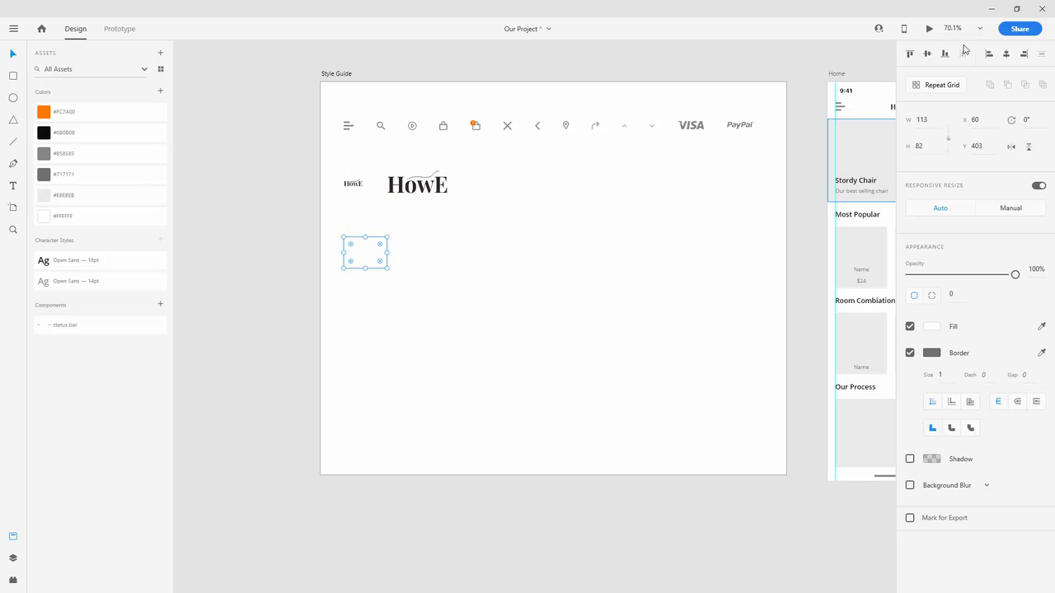
# - Repeat the rectangle into a row of six with Repeat Grid, ungroup the grid and remove the borders
pyautogui.click(944, 91)
pyautogui.moveTo(387, 253); pyautogui.dragTo(645, 243)
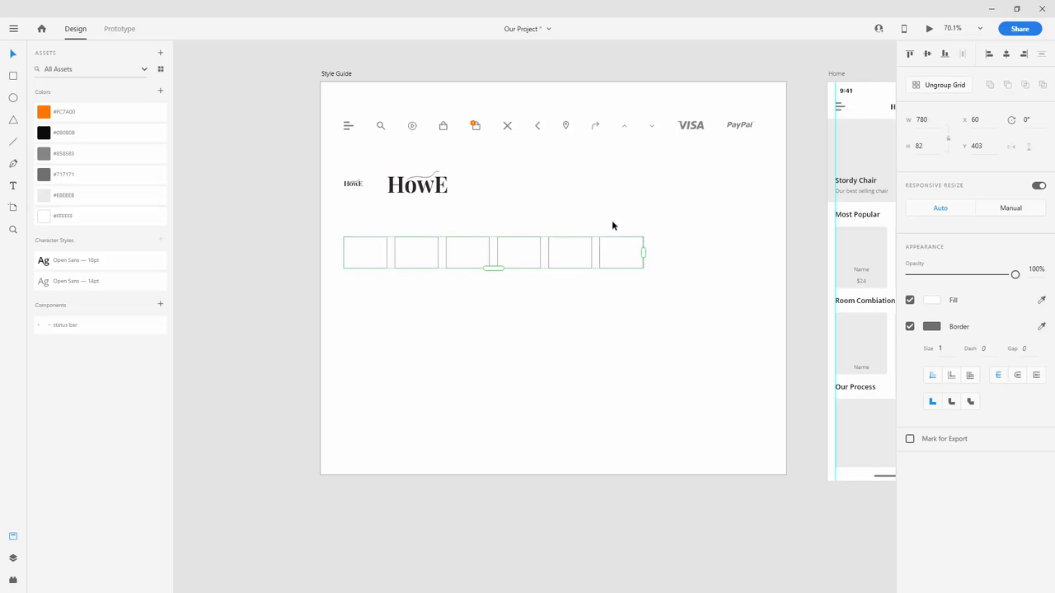
pyautogui.click(945, 86)
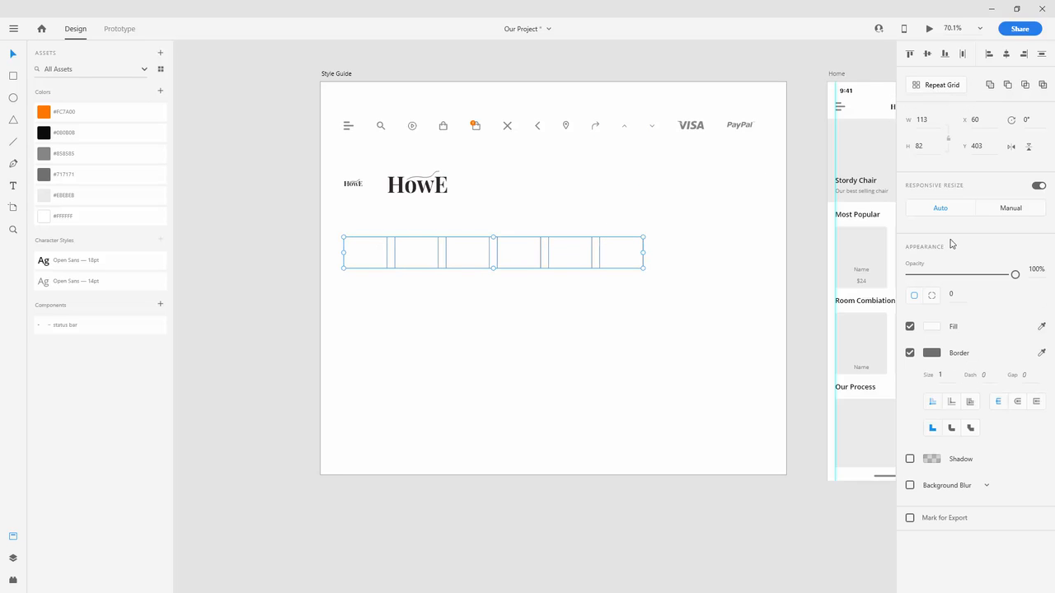
pyautogui.click(910, 353)
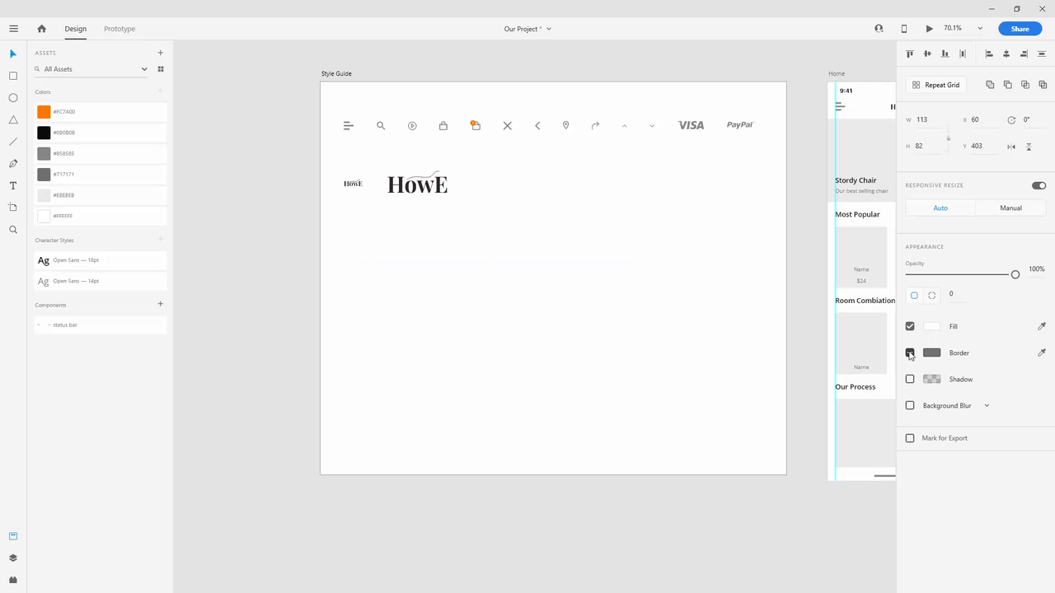
# - Fill the first three rectangles with the color assets #FC7A00, #0B0B0B and #858585
pyautogui.click(365, 252)
pyautogui.click(59, 113)
pyautogui.click(417, 252)
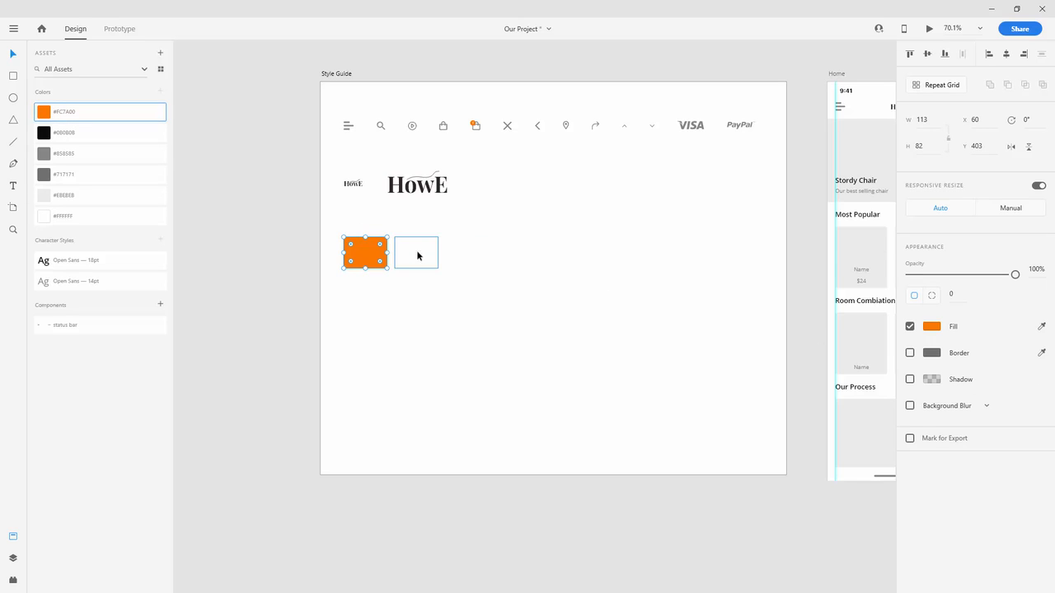
pyautogui.click(59, 134)
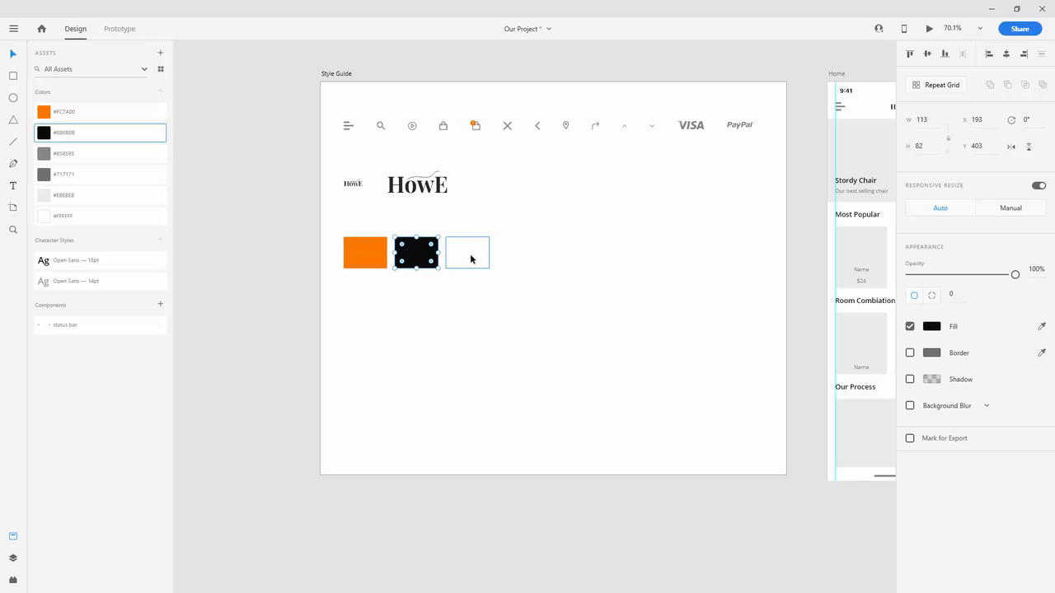
pyautogui.click(470, 257)
pyautogui.click(60, 153)
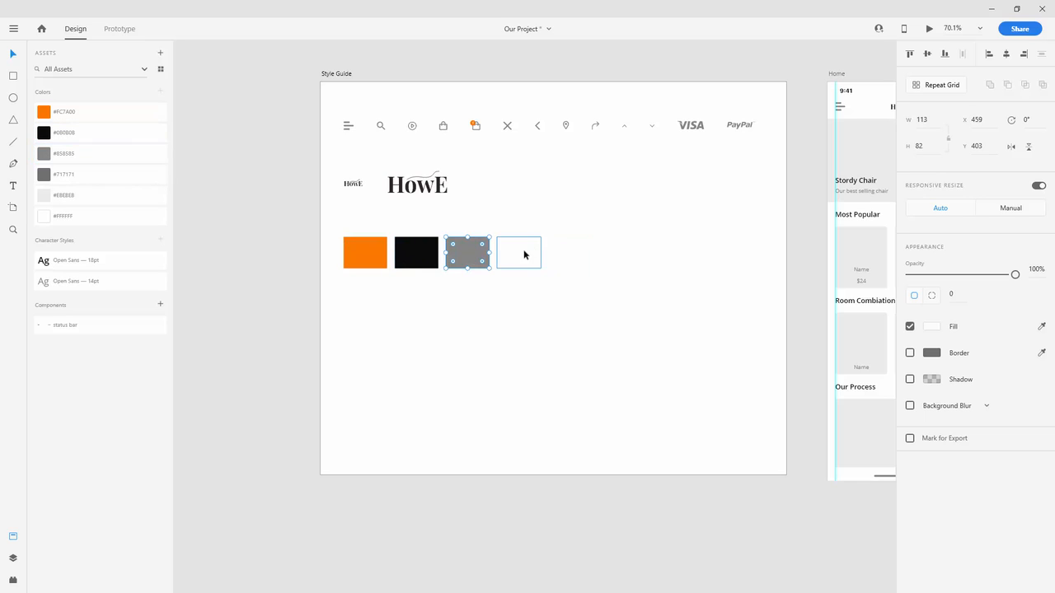
# - Fill the fourth rectangle with #717171 and the fifth with the light gray color asset, and give the white sixth rectangle a border
pyautogui.click(523, 252)
pyautogui.click(52, 176)
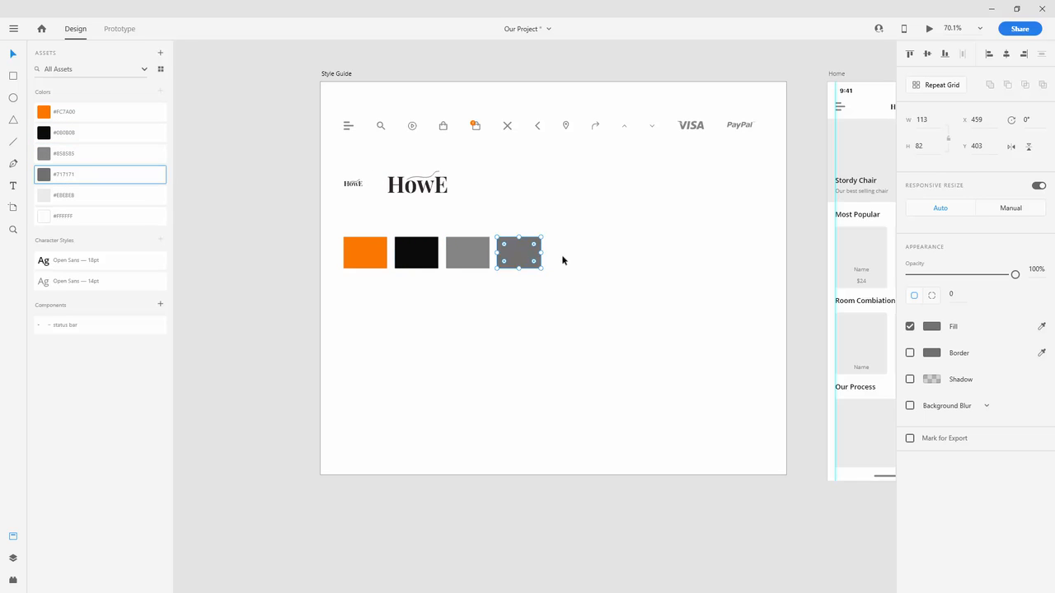
pyautogui.click(575, 259)
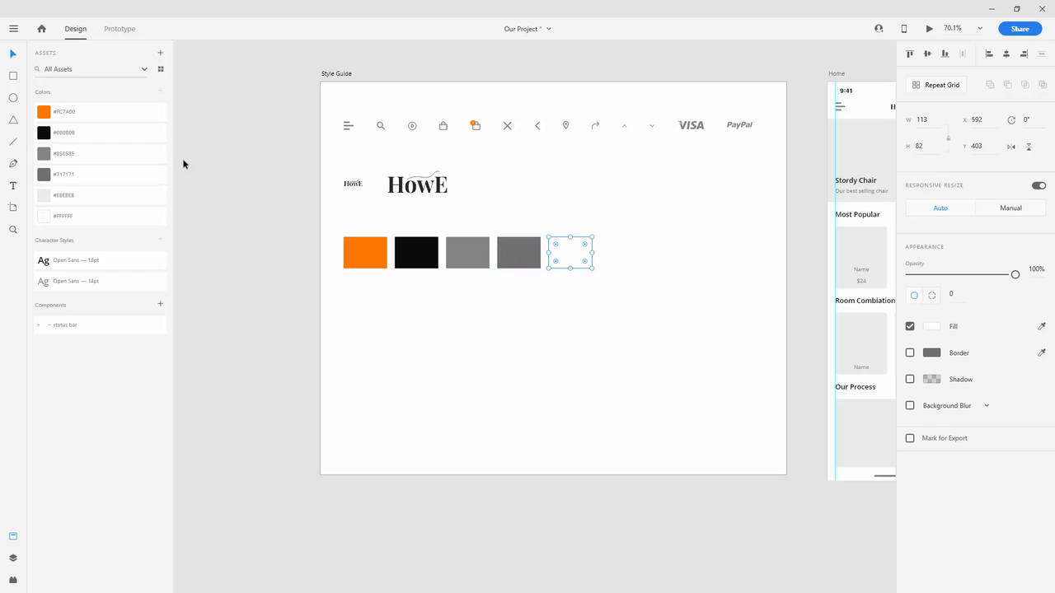
pyautogui.click(48, 198)
pyautogui.click(634, 262)
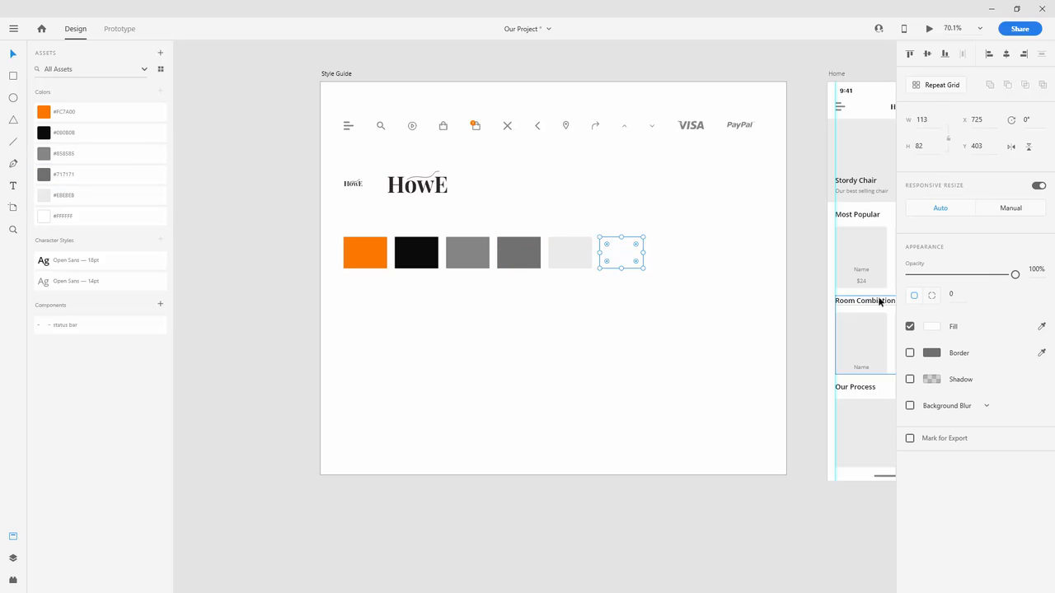
pyautogui.click(910, 353)
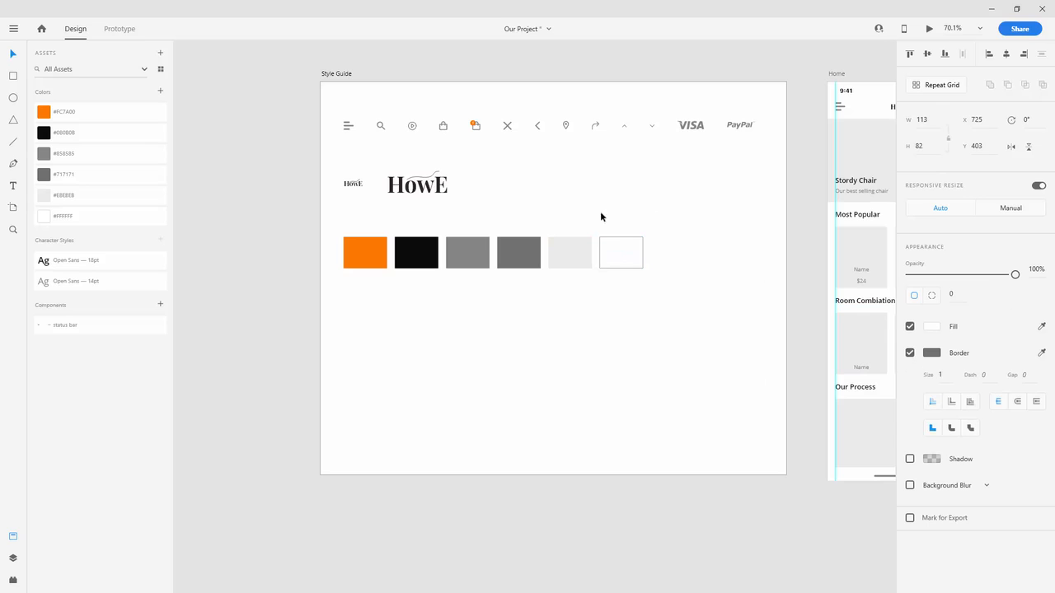
# - Add a text label reading #fc7a00 and center it on the orange rectangle
pyautogui.scroll(5, 462, 221)
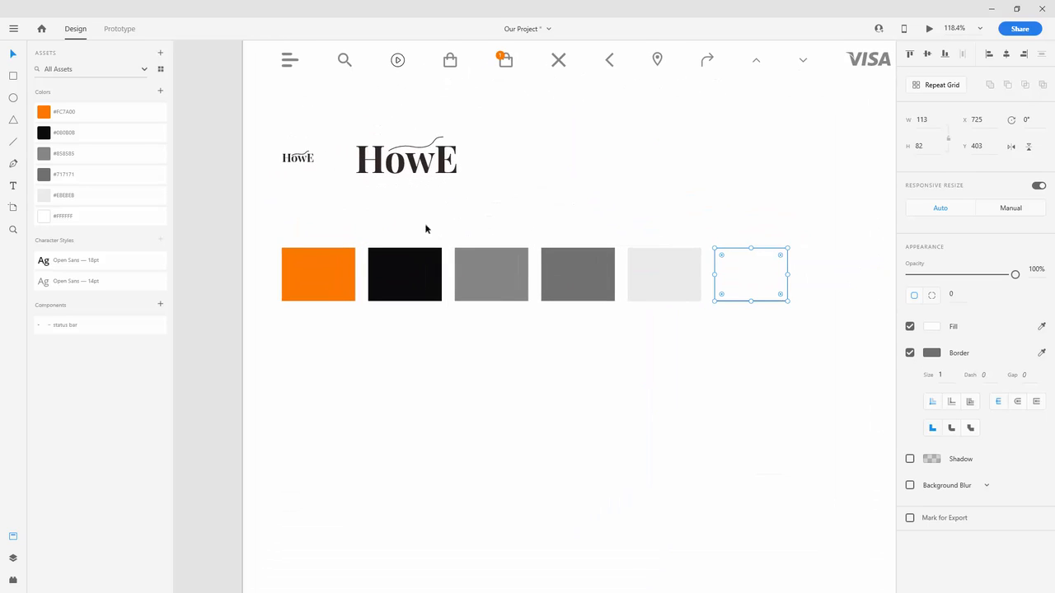
pyautogui.press('t')
pyautogui.click(551, 195)
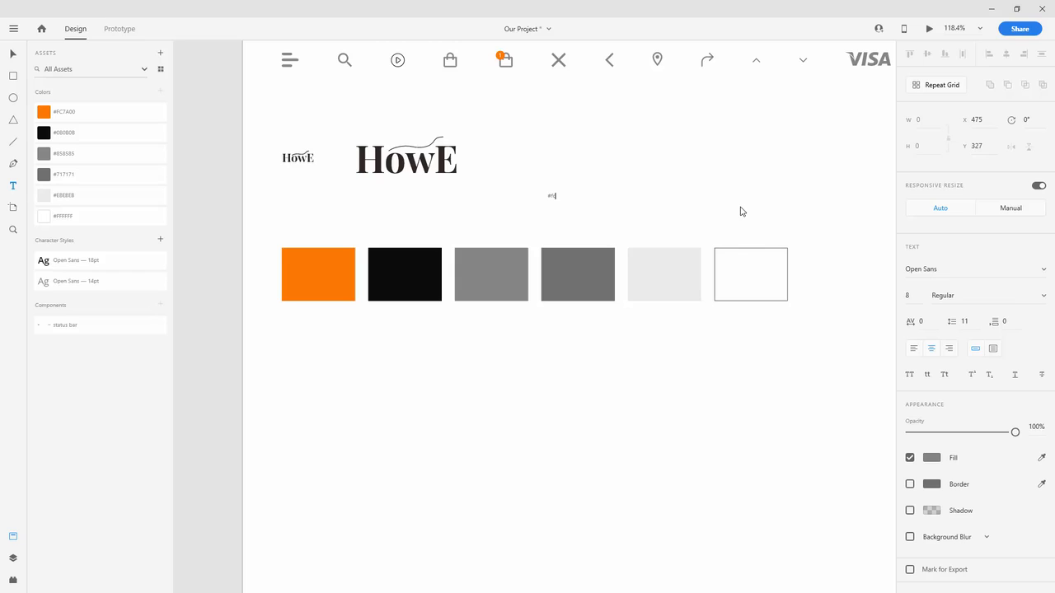
pyautogui.write('#fc7a00')
pyautogui.click(13, 56)
pyautogui.moveTo(554, 197); pyautogui.dragTo(325, 272)
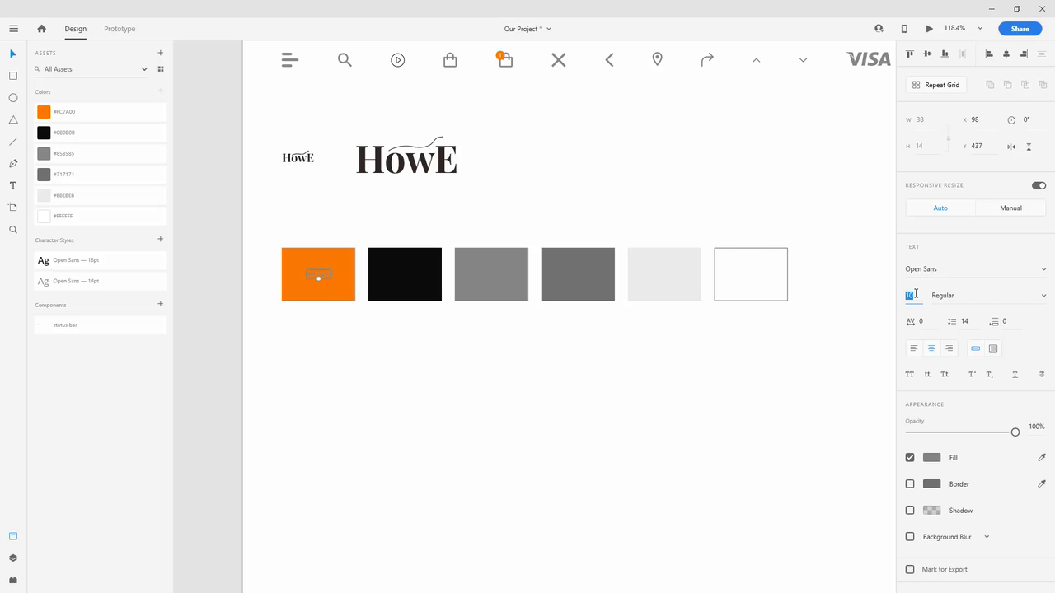
# - Set the #fc7a00 label's font size to 16 and its fill to the white color asset
pyautogui.write('16')
pyautogui.press('Return')
pyautogui.click(54, 216)
# - Copy the hex label onto the black rectangle and change its text to #0b0b0b
pyautogui.moveTo(330, 281); pyautogui.dragTo(412, 276)
pyautogui.doubleClick(414, 278)
pyautogui.click(424, 276)
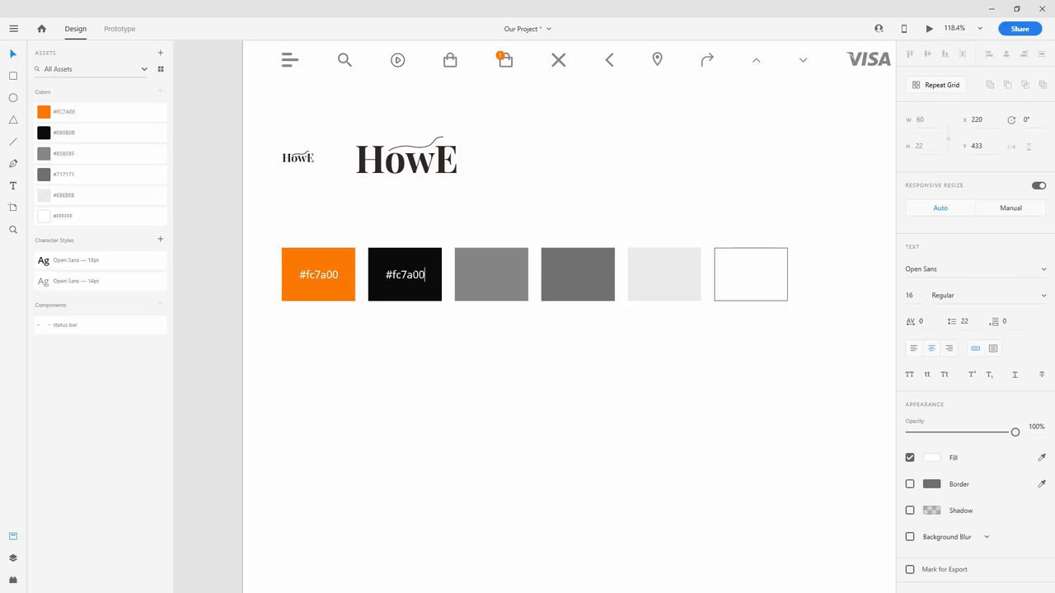
pyautogui.hotkey('shift', 'Left')
pyautogui.hotkey('shift', 'Left')
pyautogui.hotkey('shift', 'Left')
pyautogui.hotkey('shift', 'Left')
pyautogui.hotkey('shift', 'Left')
pyautogui.write('0b0b0b')
pyautogui.press('Escape')
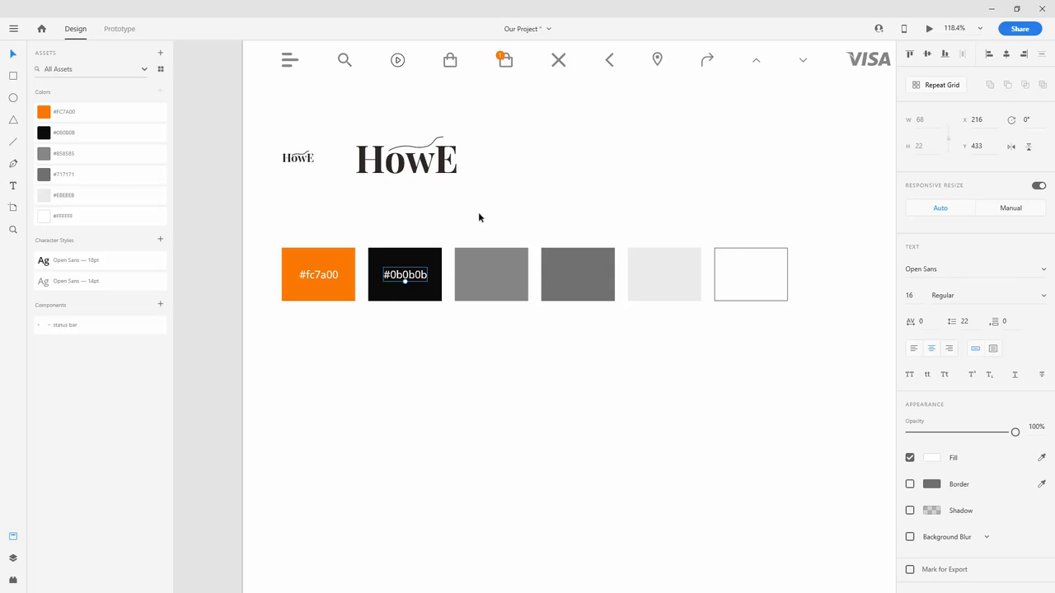
# - Copy the hex label onto the third rectangle and change its text to #858585
pyautogui.moveTo(417, 275); pyautogui.dragTo(502, 274)
pyautogui.doubleClick(502, 275)
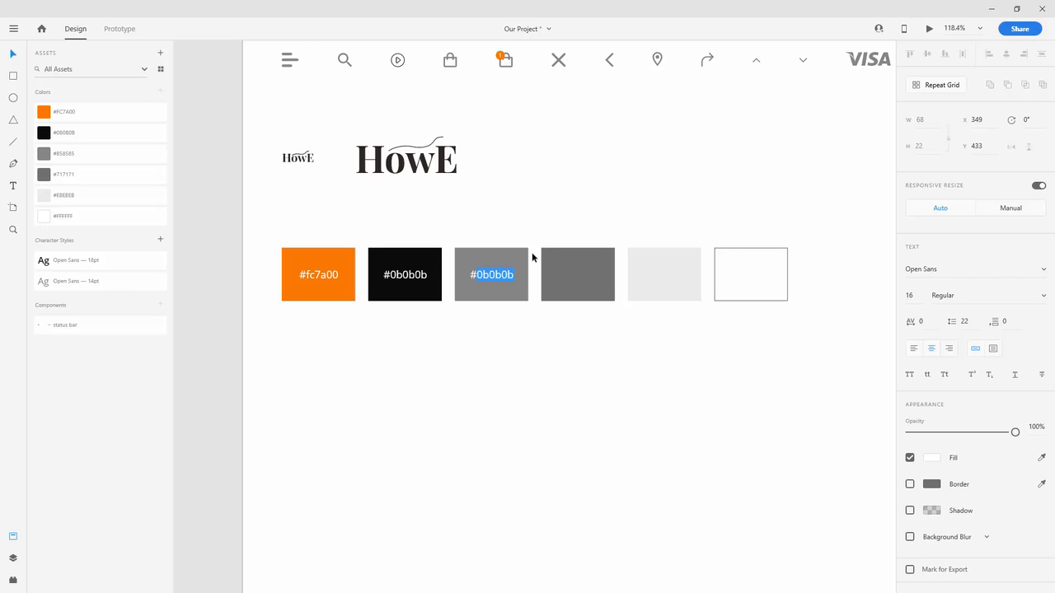
pyautogui.write('858585')
pyautogui.press('Escape')
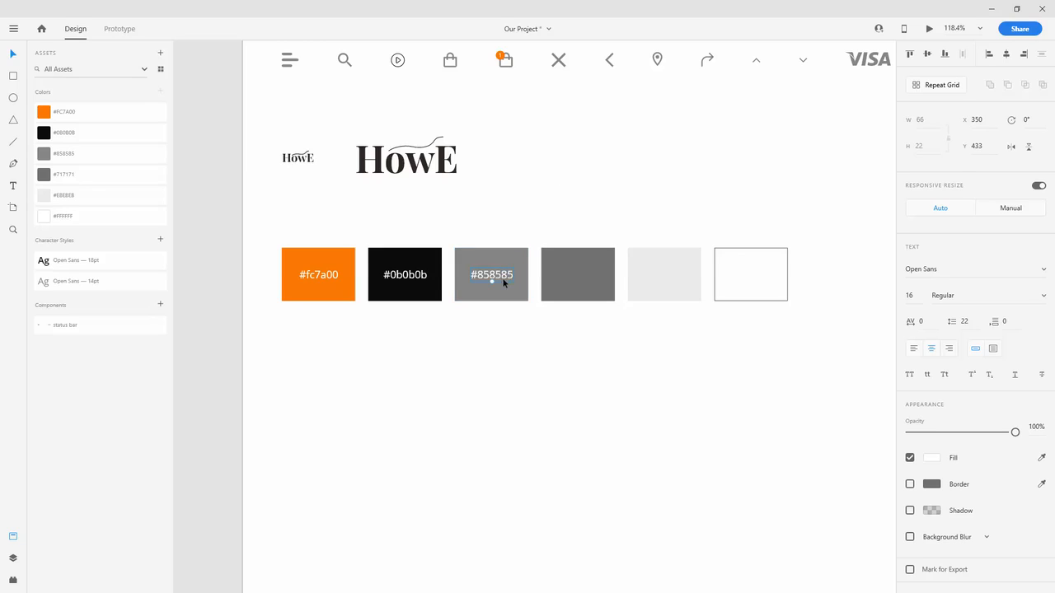
# - Copy the hex label onto the fourth rectangle and change its text to #717171
pyautogui.moveTo(501, 278); pyautogui.dragTo(585, 276)
pyautogui.press('Return')
pyautogui.press('Escape')
pyautogui.hotkey('shift', 'Left')
pyautogui.hotkey('shift', 'Left')
pyautogui.hotkey('shift', 'Left')
pyautogui.hotkey('shift', 'Left')
pyautogui.hotkey('shift', 'Left')
pyautogui.hotkey('shift', 'Left')
pyautogui.hotkey('shift', 'Left')
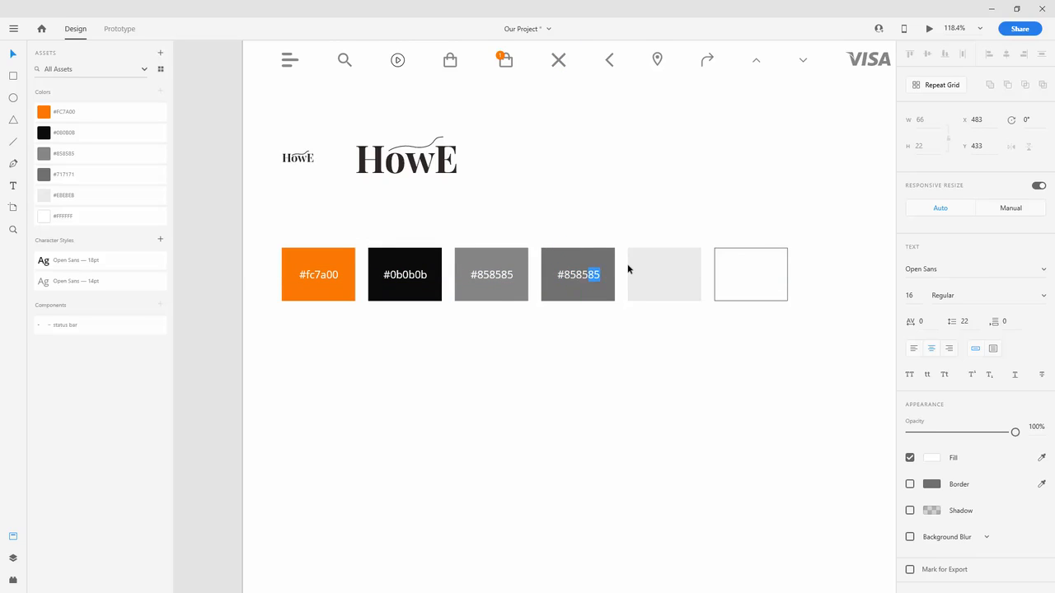
pyautogui.hotkey('shift', 'Right')
pyautogui.write('717171')
pyautogui.press('Escape')
# - Copy the hex label onto the light gray fifth rectangle and change its text to #ebebeb
pyautogui.moveTo(594, 286); pyautogui.dragTo(672, 277)
pyautogui.doubleClick(672, 276)
pyautogui.click(680, 274)
pyautogui.write('ebeb')
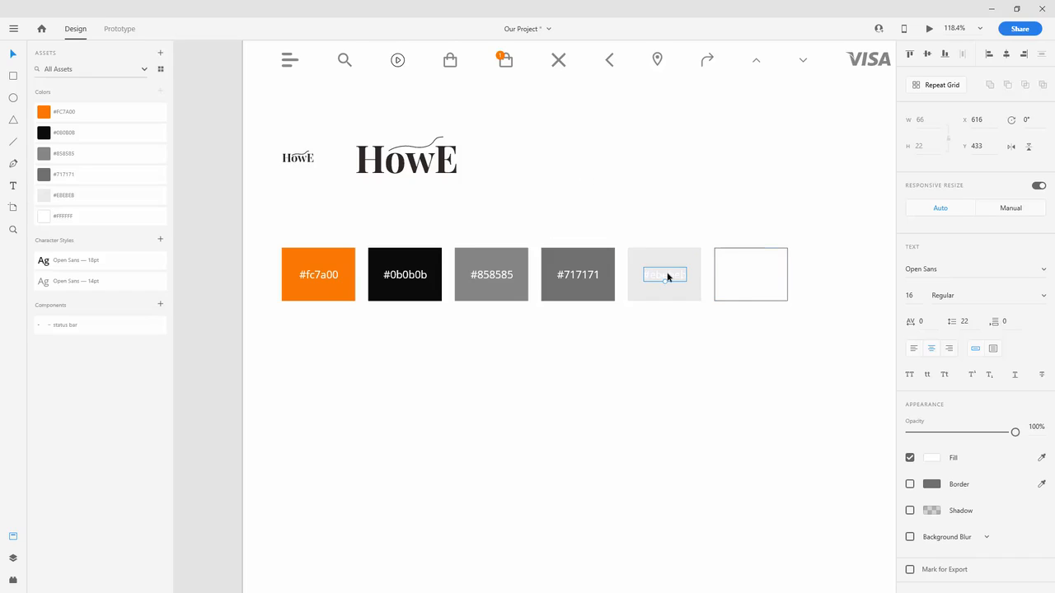
# - Copy the hex label onto the white rectangle, filled with the #0B0B0B color asset and reading #ffffff
pyautogui.moveTo(668, 277); pyautogui.dragTo(753, 278)
pyautogui.click(61, 134)
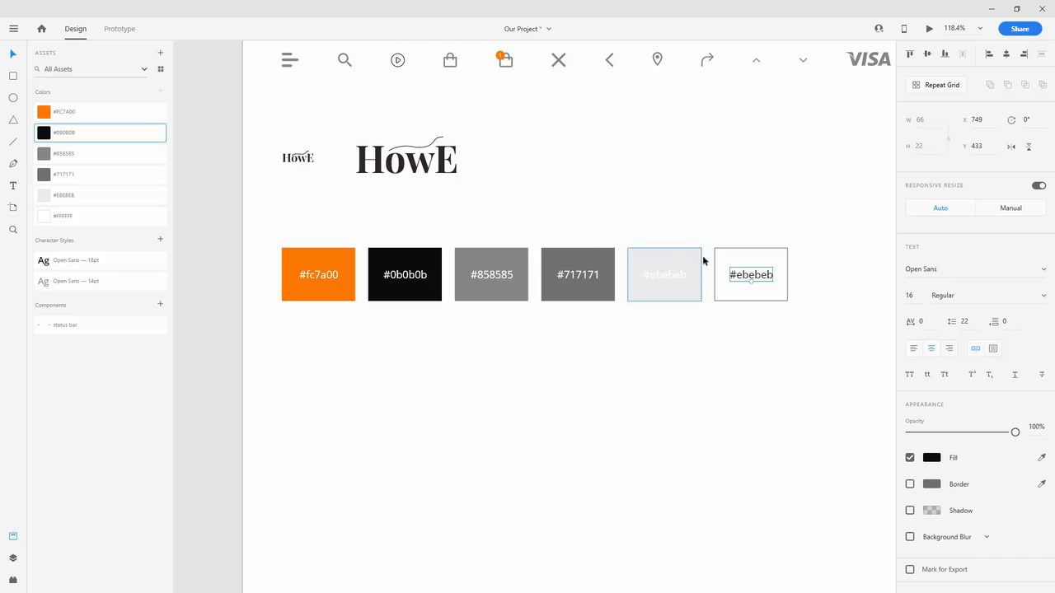
pyautogui.doubleClick(746, 277)
pyautogui.press('Right')
pyautogui.hotkey('shift', 'Left')
pyautogui.hotkey('shift', 'Left')
pyautogui.hotkey('shift', 'Left')
pyautogui.hotkey('shift', 'Left')
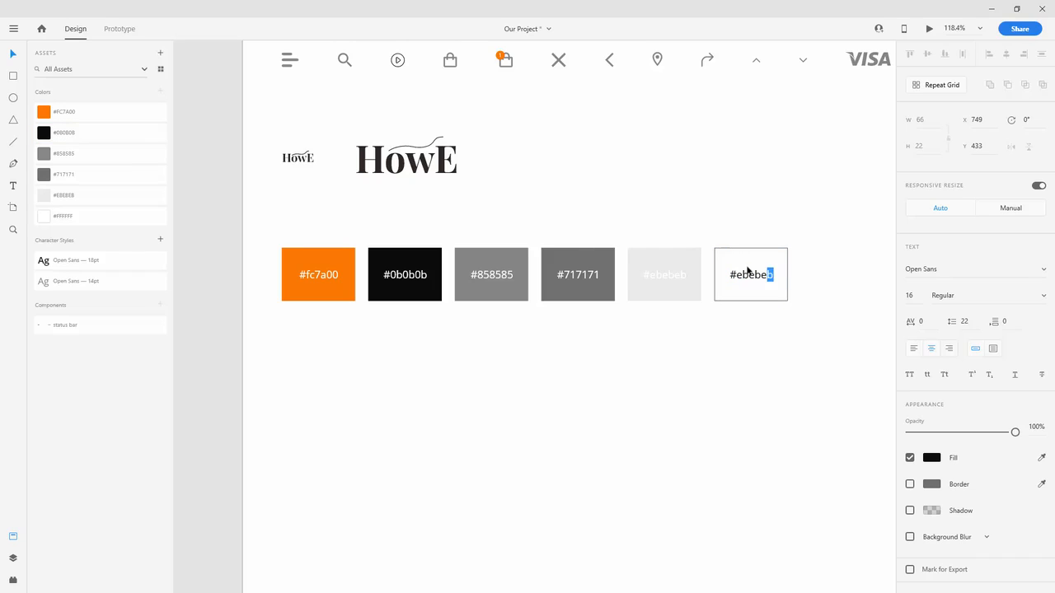
pyautogui.hotkey('shift', 'Left')
pyautogui.hotkey('shift', 'Left')
pyautogui.hotkey('shift', 'Left')
pyautogui.write('#ffffff')
pyautogui.press('Escape')
# - Group all six labeled color swatches and name the group colors
pyautogui.scroll(-3, 392, 221)
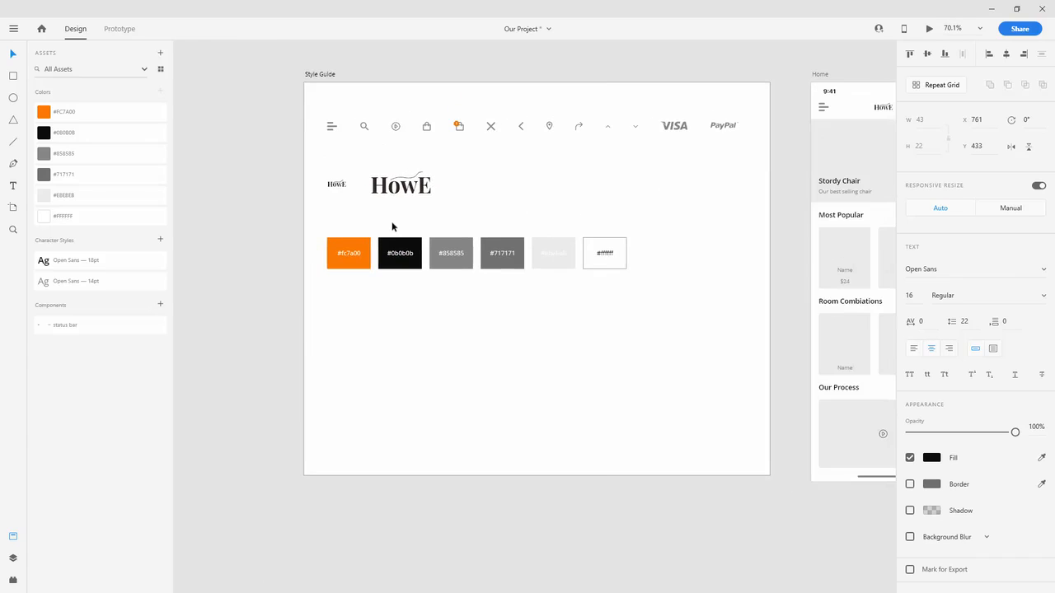
pyautogui.moveTo(667, 298); pyautogui.dragTo(305, 224)
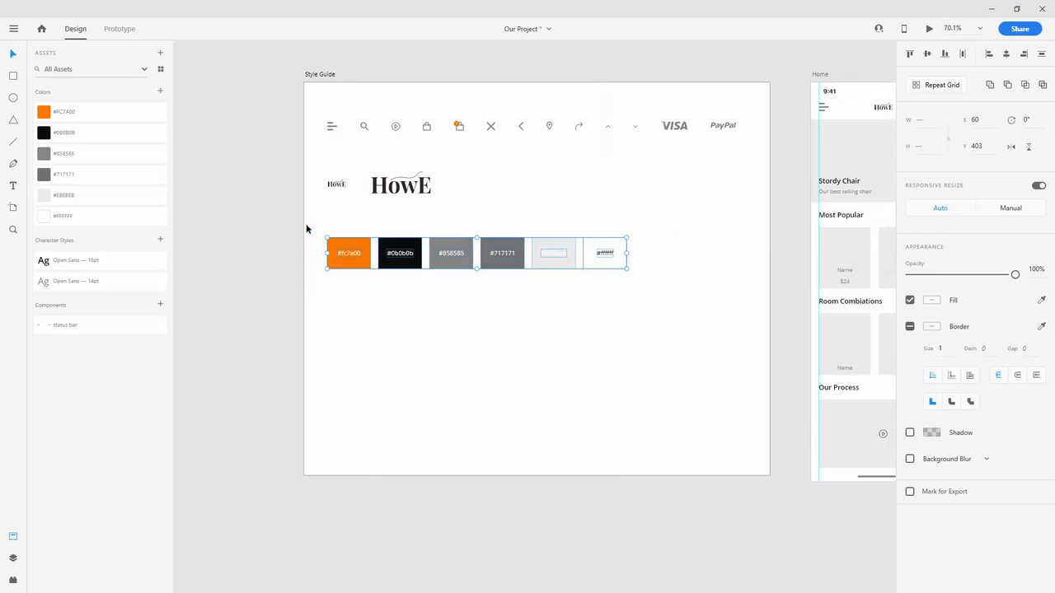
pyautogui.click(12, 558)
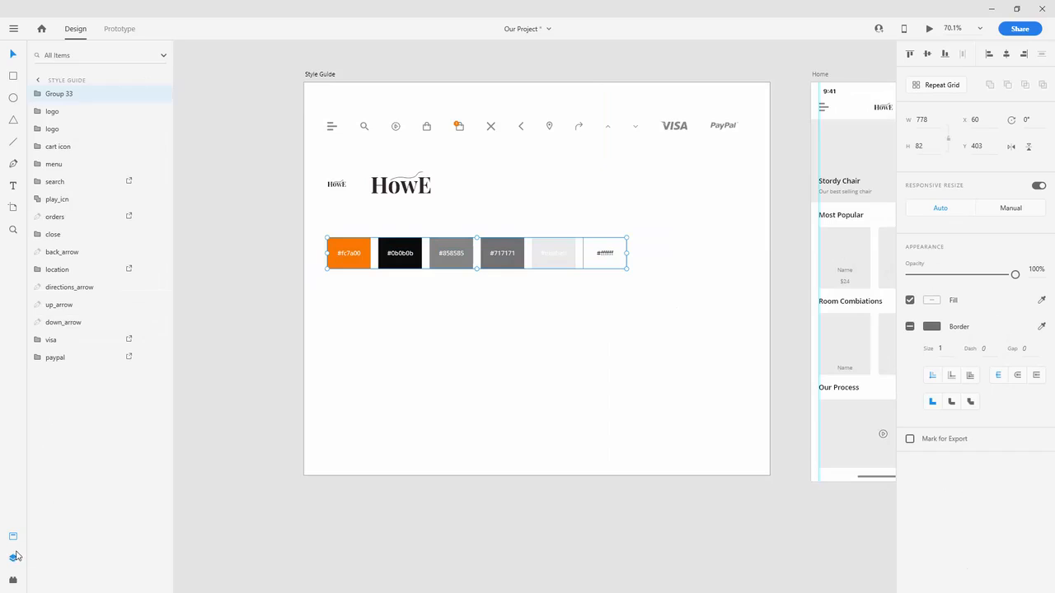
pyautogui.doubleClick(58, 95)
pyautogui.write('co')
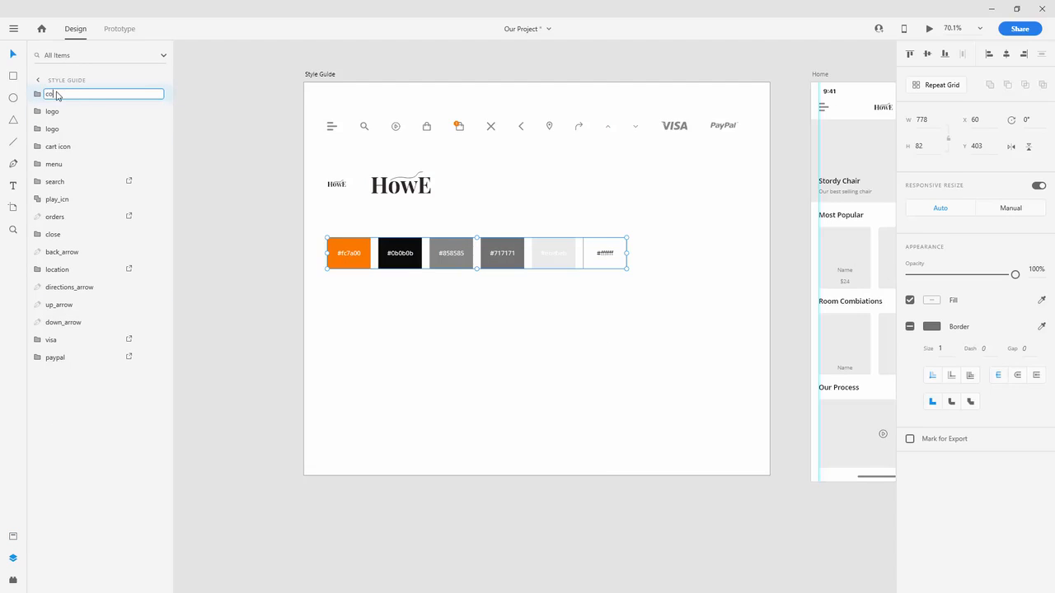
pyautogui.write('lors')
pyautogui.press('Return')
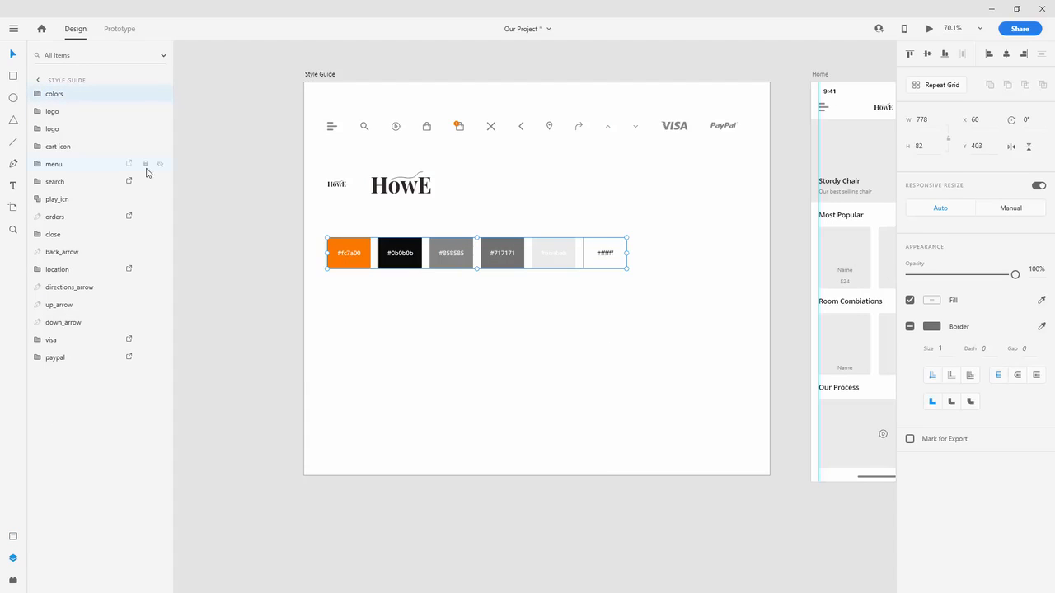
# - Move the two logo layers below the paypal layer and the colors group to the end of the layer list
pyautogui.click(46, 111)
pyautogui.keyDown('shift'); pyautogui.click(45, 128); pyautogui.keyUp('shift')
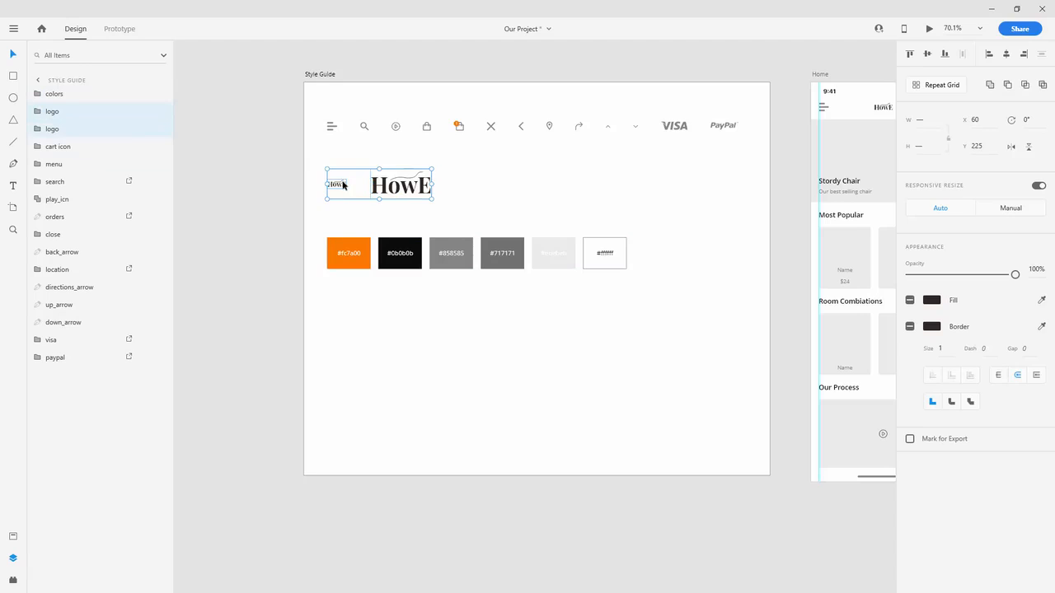
pyautogui.moveTo(40, 118); pyautogui.dragTo(33, 375)
pyautogui.moveTo(643, 294); pyautogui.dragTo(285, 234)
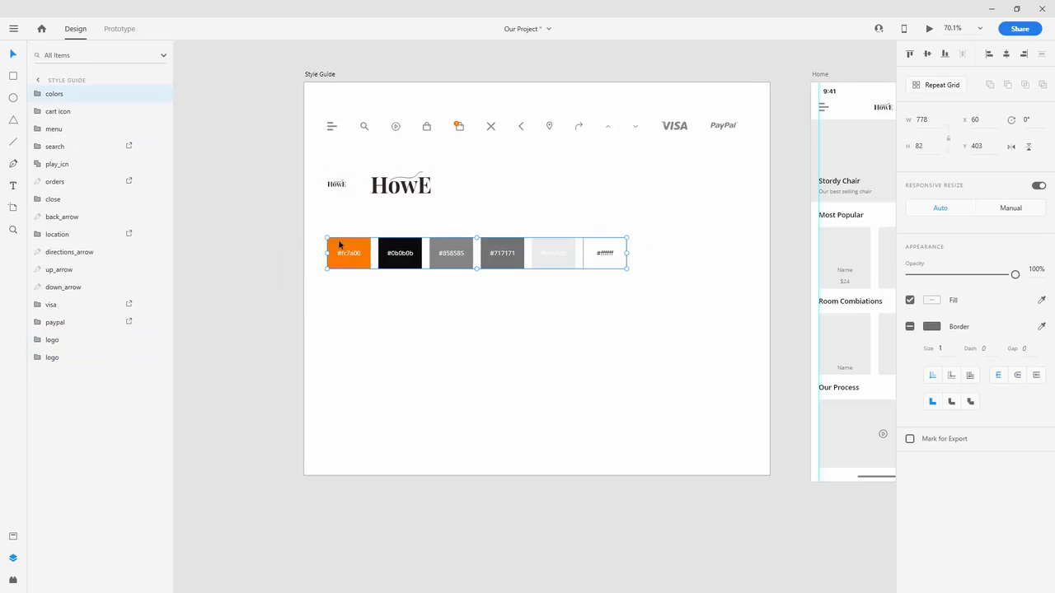
pyautogui.moveTo(55, 93); pyautogui.dragTo(75, 360)
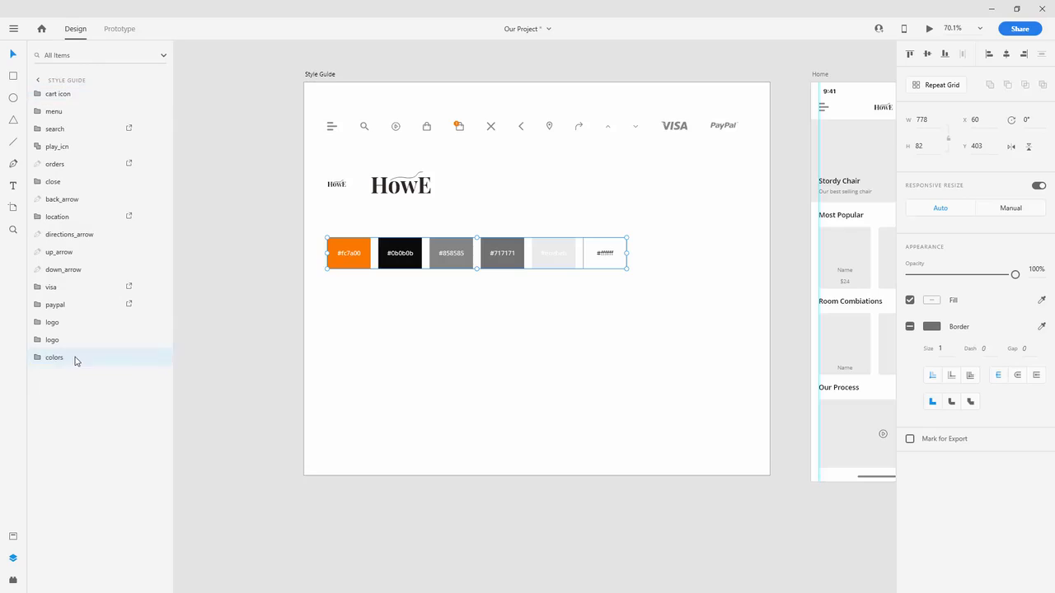
# - Move the cart icon layer between the orders and close layers
pyautogui.click(66, 101)
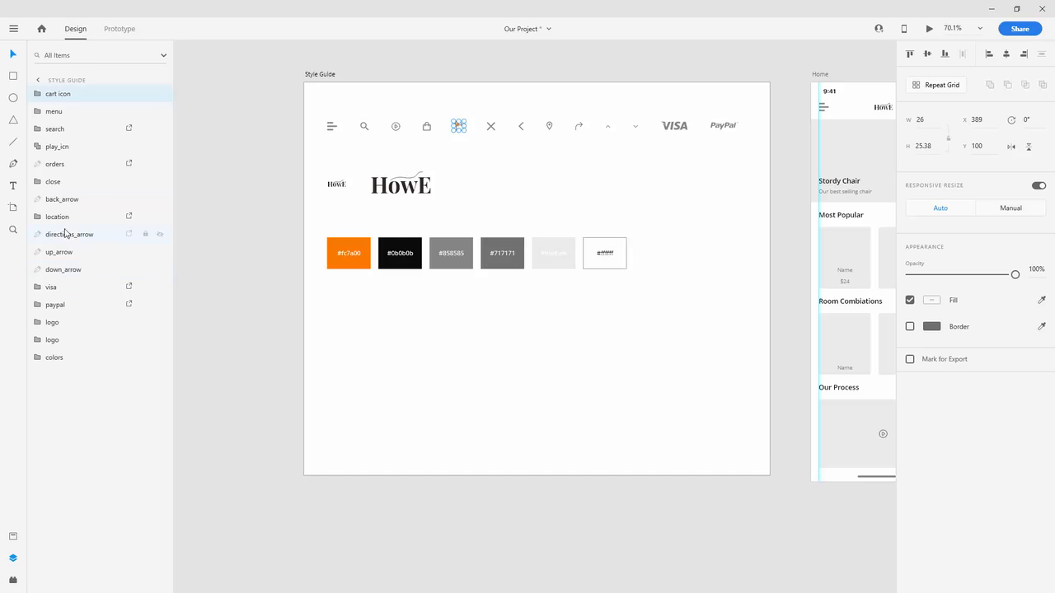
pyautogui.click(71, 163)
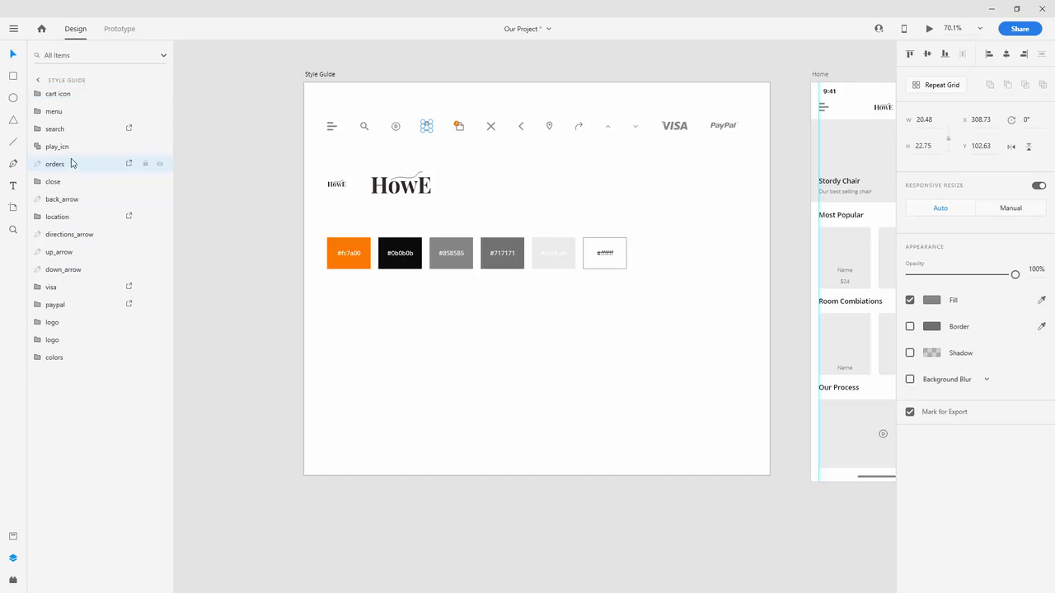
pyautogui.moveTo(70, 93); pyautogui.dragTo(80, 171)
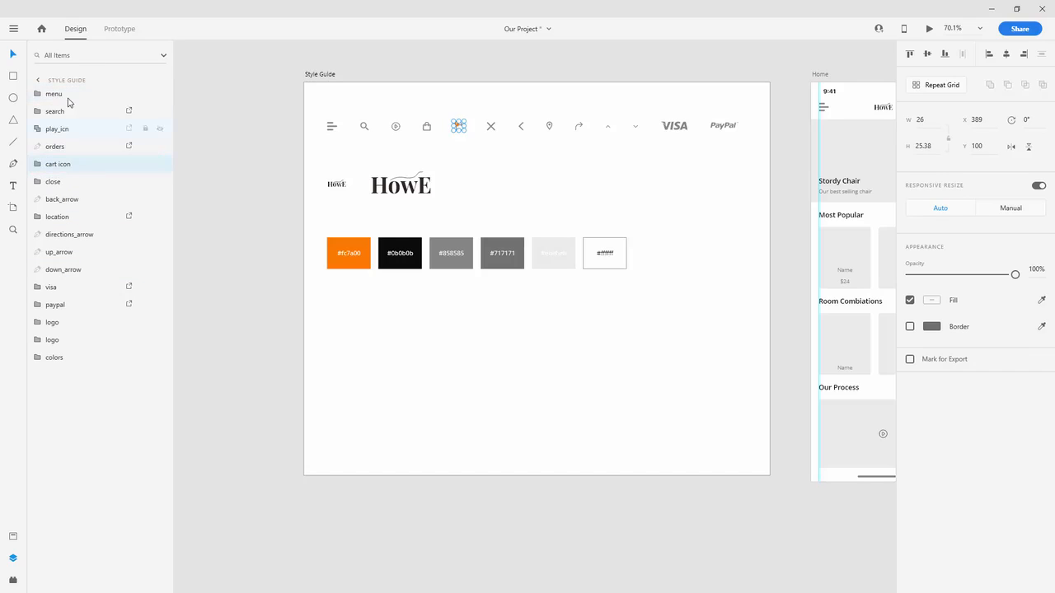
# - Group all icon layers from menu through paypal and name the group icons
pyautogui.click(68, 97)
pyautogui.keyDown('shift'); pyautogui.click(69, 305); pyautogui.keyUp('shift')
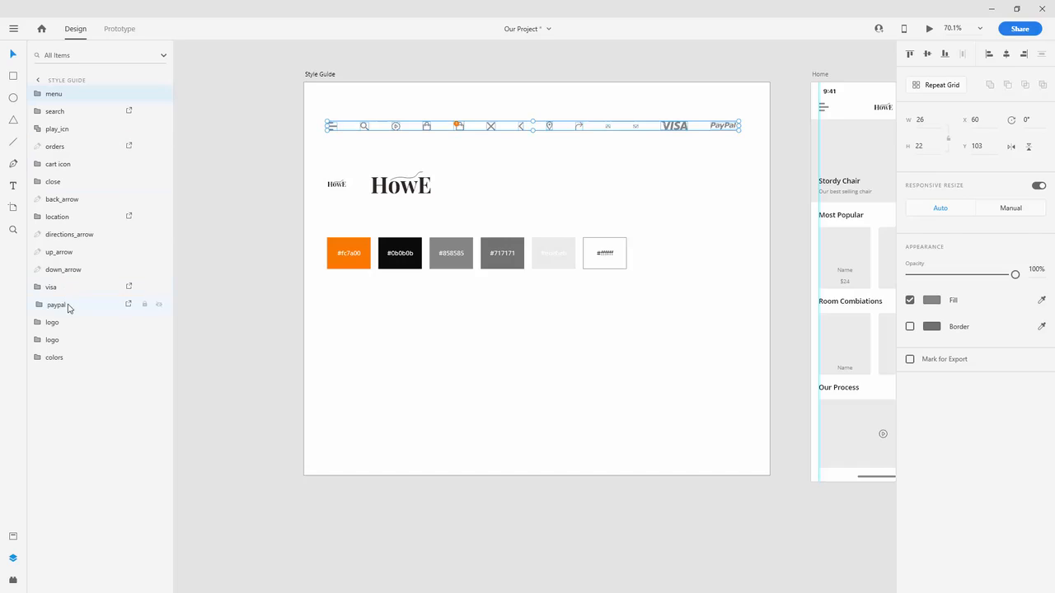
pyautogui.hotkey('ctrl', 'g')
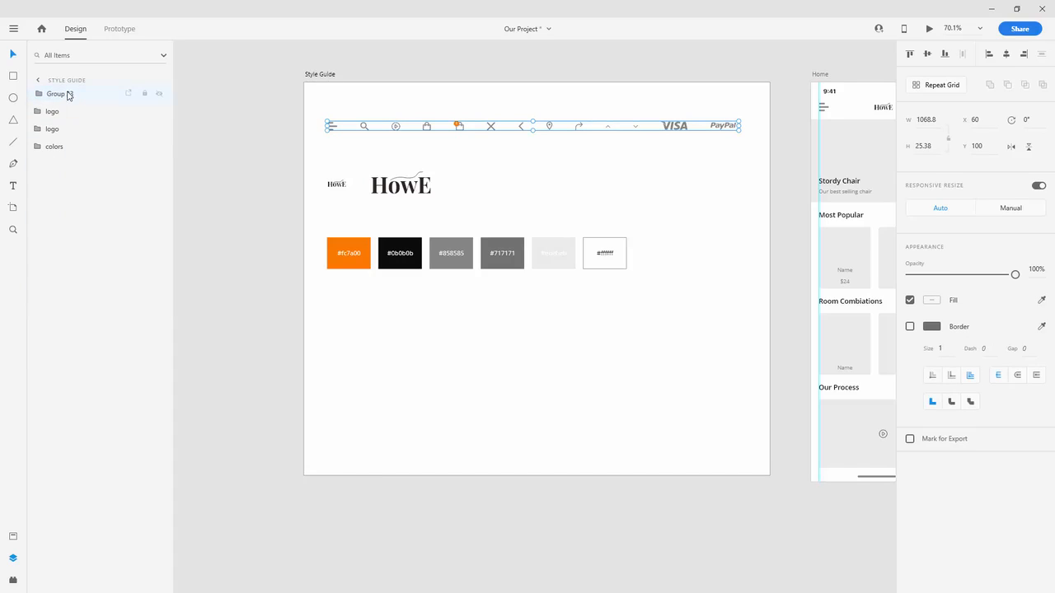
pyautogui.doubleClick(69, 94)
pyautogui.write('ic')
pyautogui.press('Escape')
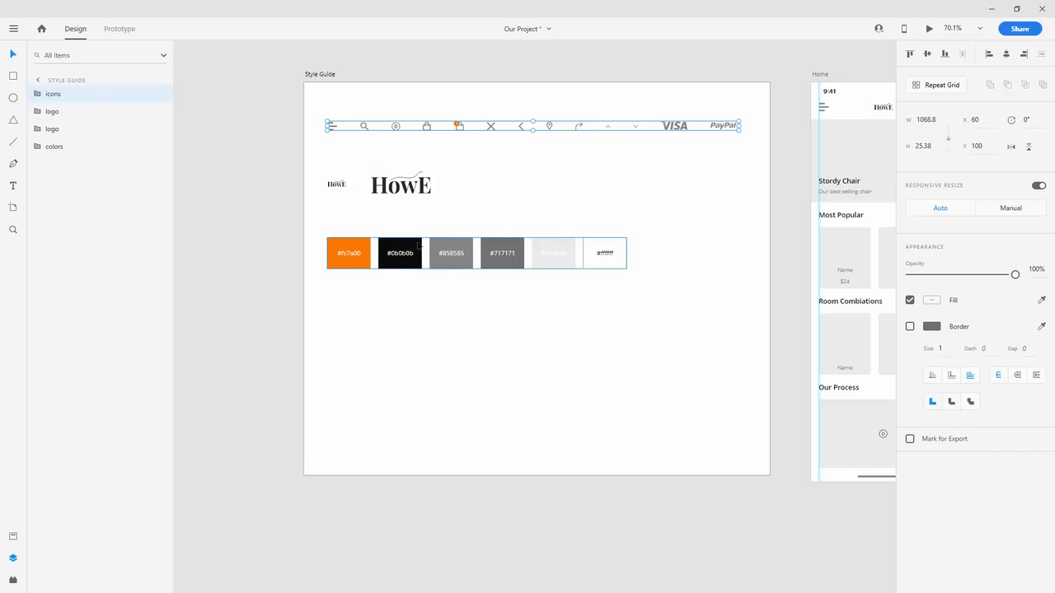
pyautogui.click(458, 280)
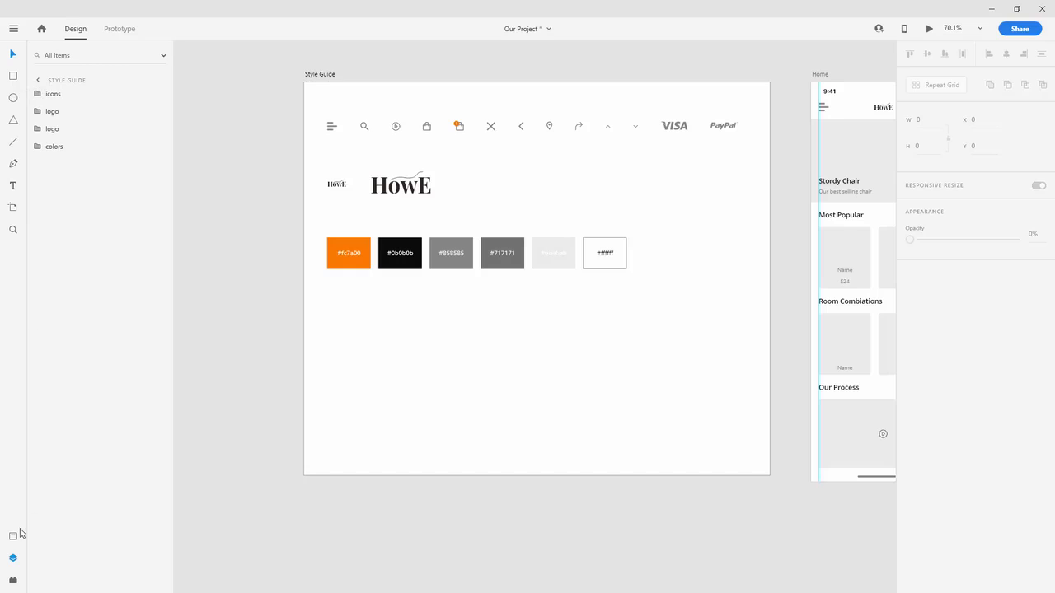
# - Add a text reading Open Sans Semi Bold below the color swatches and set its font weight to Semibold
pyautogui.click(18, 189)
pyautogui.click(13, 537)
pyautogui.scroll(5, 380, 307)
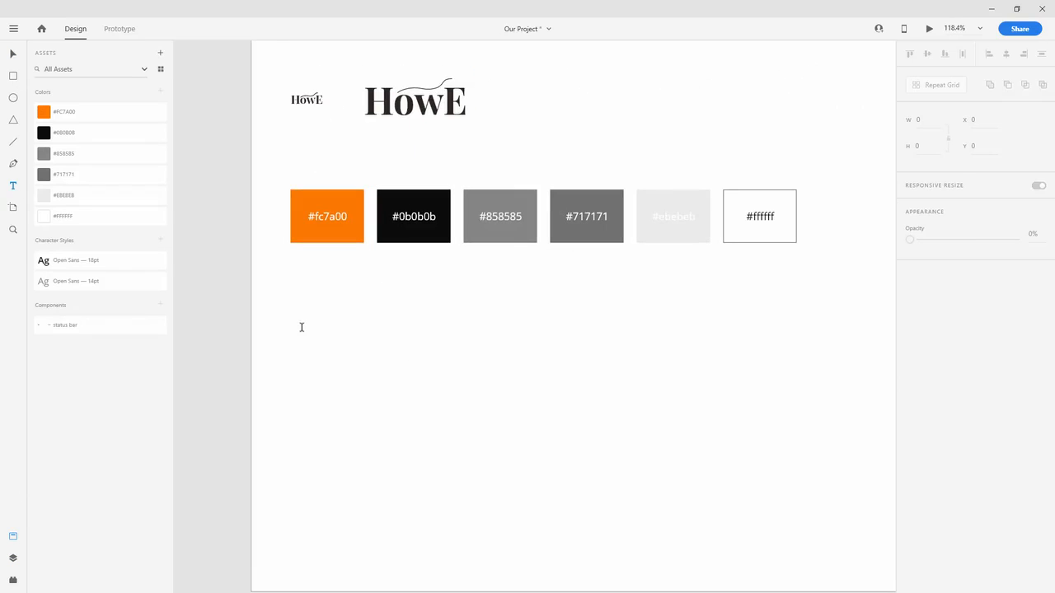
pyautogui.click(293, 331)
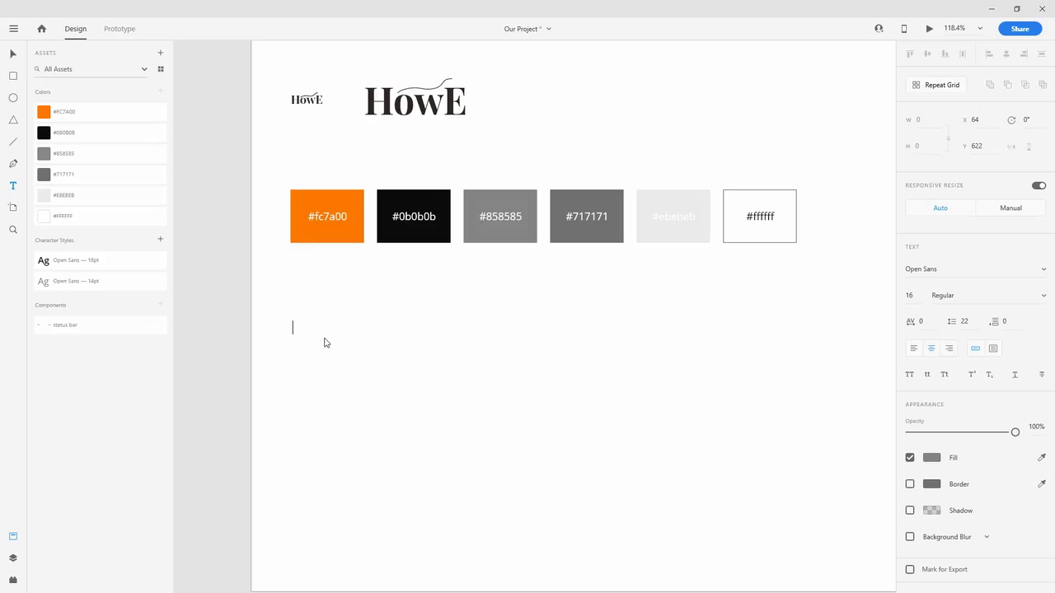
pyautogui.write('Open Sans Semi Bols')
pyautogui.press('BackSpace')
pyautogui.write('d')
pyautogui.hotkey('ctrl', 'a')
pyautogui.click(1038, 301)
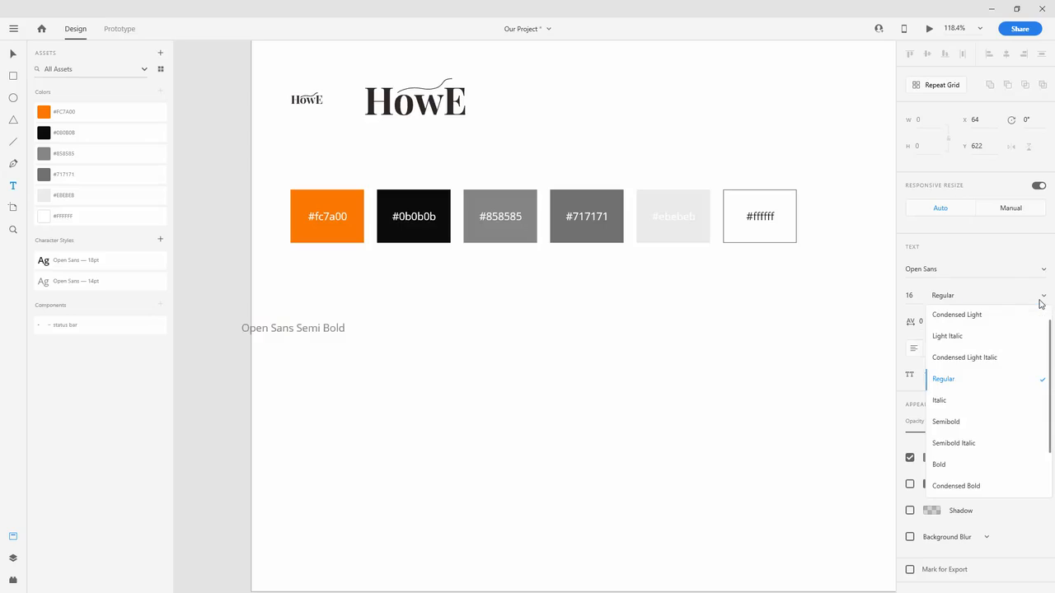
pyautogui.click(977, 424)
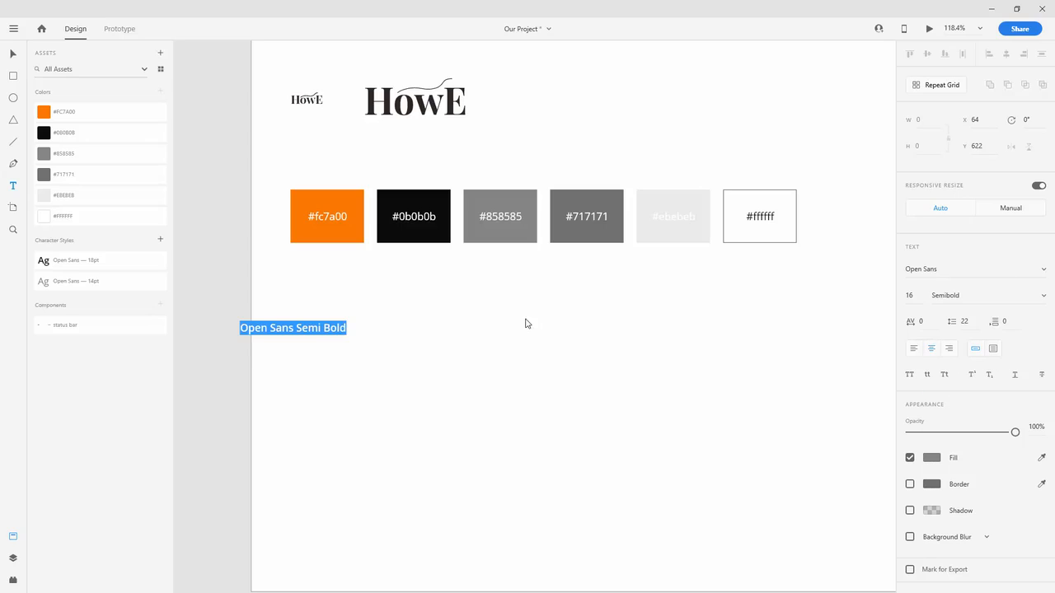
# - Correct the font label's wording to Open Sans Semibold and fill it with the #0B0B0B color asset
pyautogui.click(330, 327)
pyautogui.press('BackSpace')
pyautogui.press('BackSpace')
pyautogui.write('b')
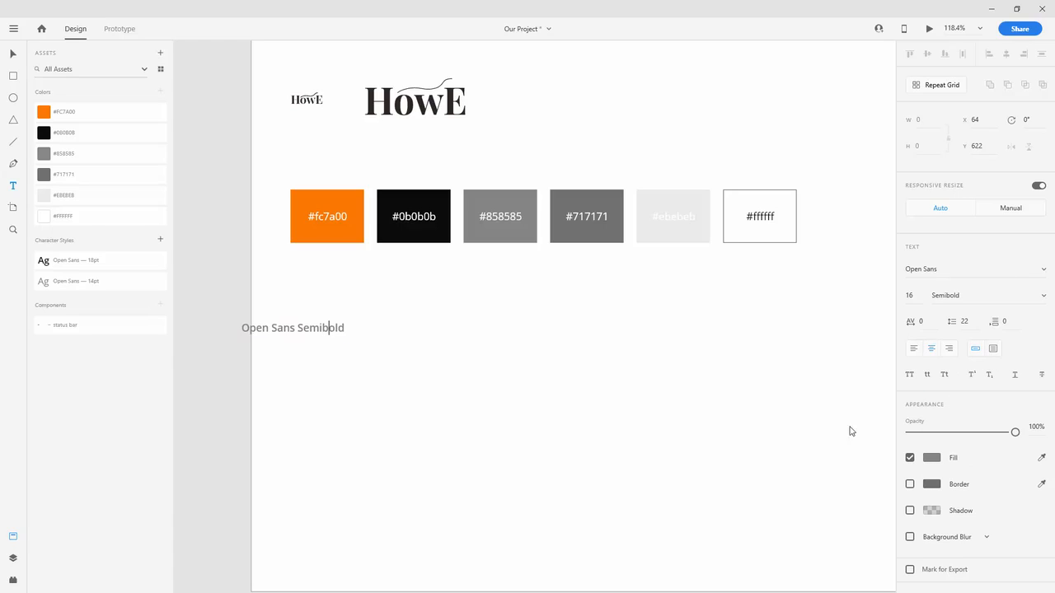
pyautogui.hotkey('ctrl', 'a')
pyautogui.click(75, 132)
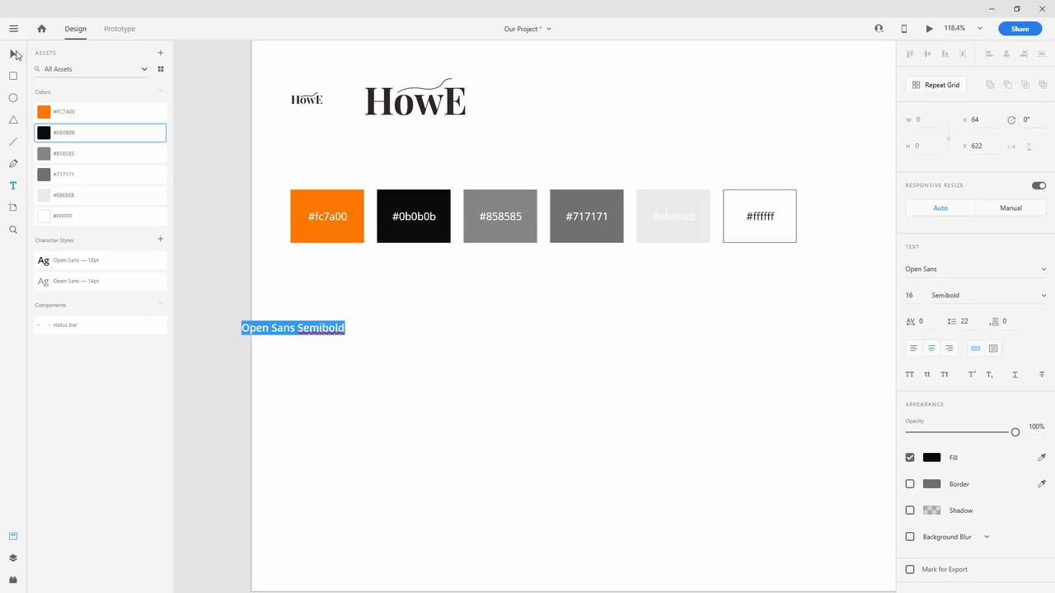
pyautogui.click(15, 55)
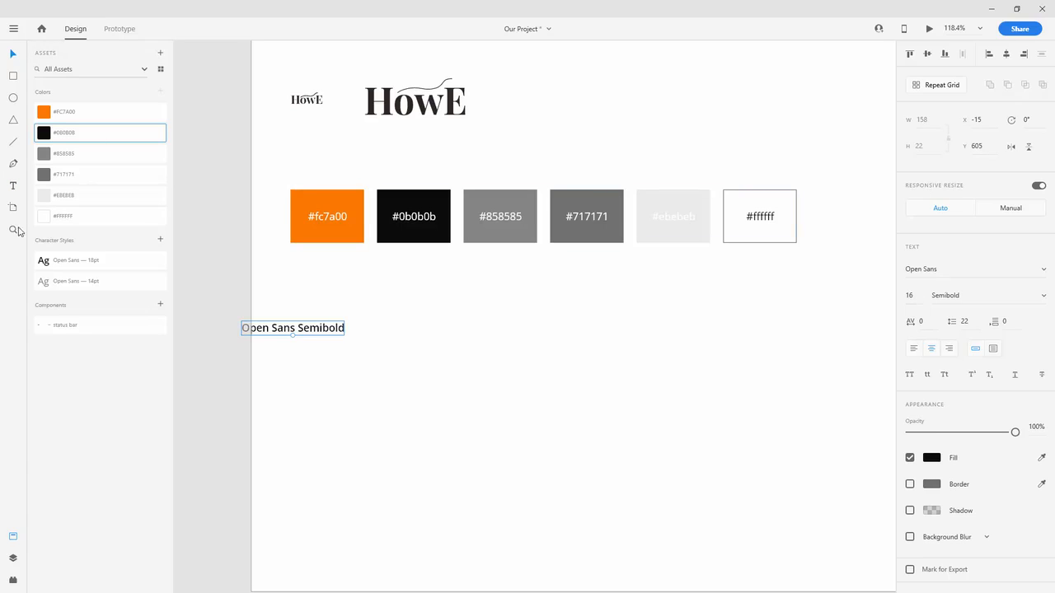
# - Apply the Open Sans 18pt character style to the font label and align it with the swatches' left edge at X 60, Y 585
pyautogui.click(78, 261)
pyautogui.moveTo(305, 328); pyautogui.dragTo(367, 321)
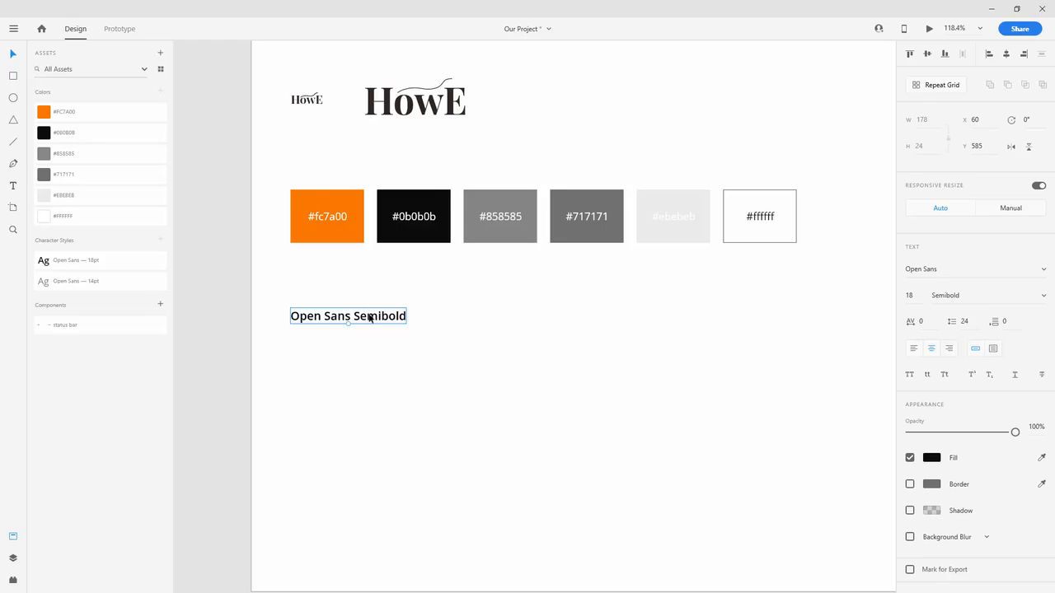
# - Duplicate the Open Sans Semibold label straight below the original, placing the copy at Y 669
pyautogui.moveTo(372, 316); pyautogui.dragTo(374, 332)
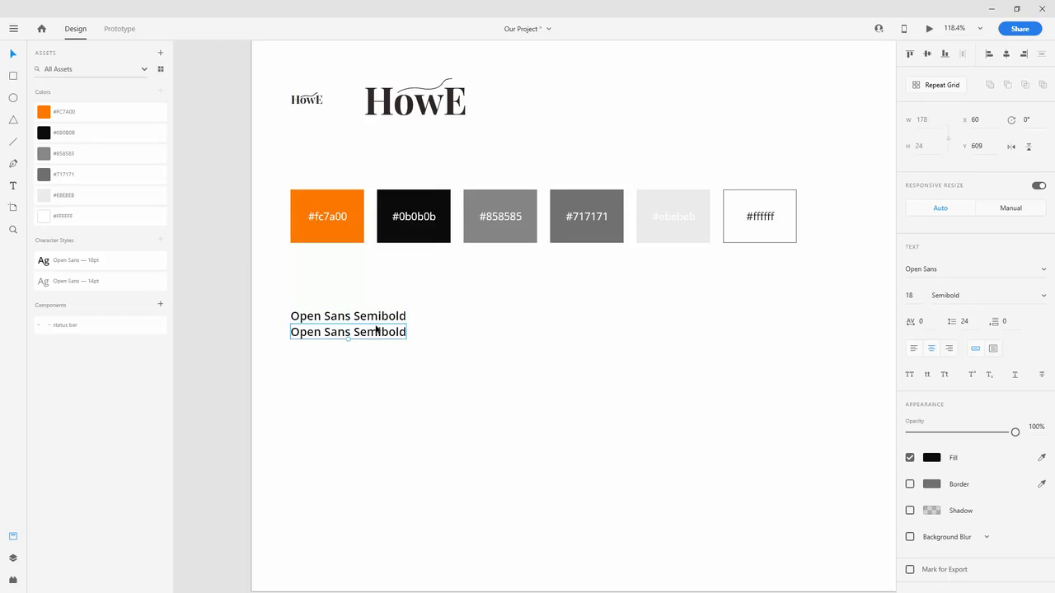
pyautogui.hotkey('shift', 'Down')
pyautogui.hotkey('shift', 'Down')
pyautogui.hotkey('shift', 'Down')
pyautogui.hotkey('shift', 'Down')
pyautogui.hotkey('shift', 'Down')
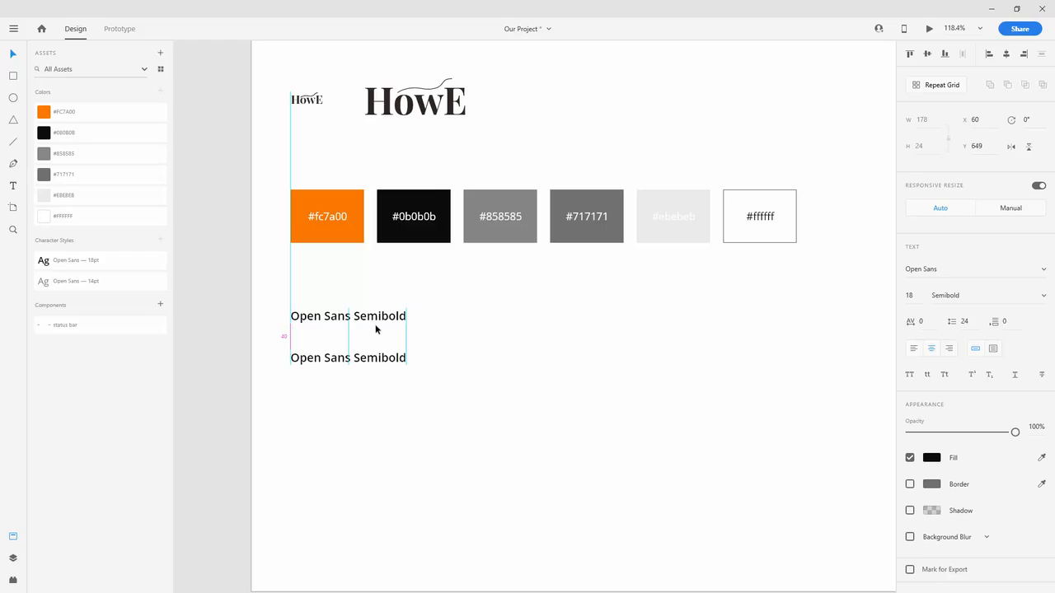
pyautogui.hotkey('shift', 'Down')
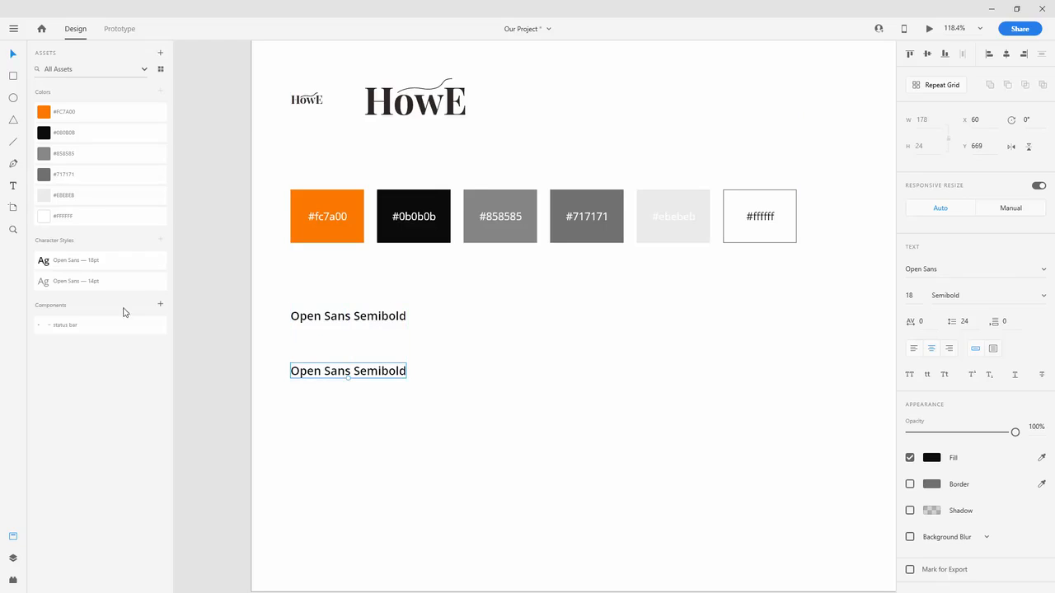
# - Apply the Open Sans 14pt character style to the lower label and align its left edge with the label above
pyautogui.click(91, 284)
pyautogui.moveTo(365, 372); pyautogui.dragTo(351, 374)
pyautogui.keyDown('shift'); pyautogui.click(365, 320); pyautogui.keyUp('shift')
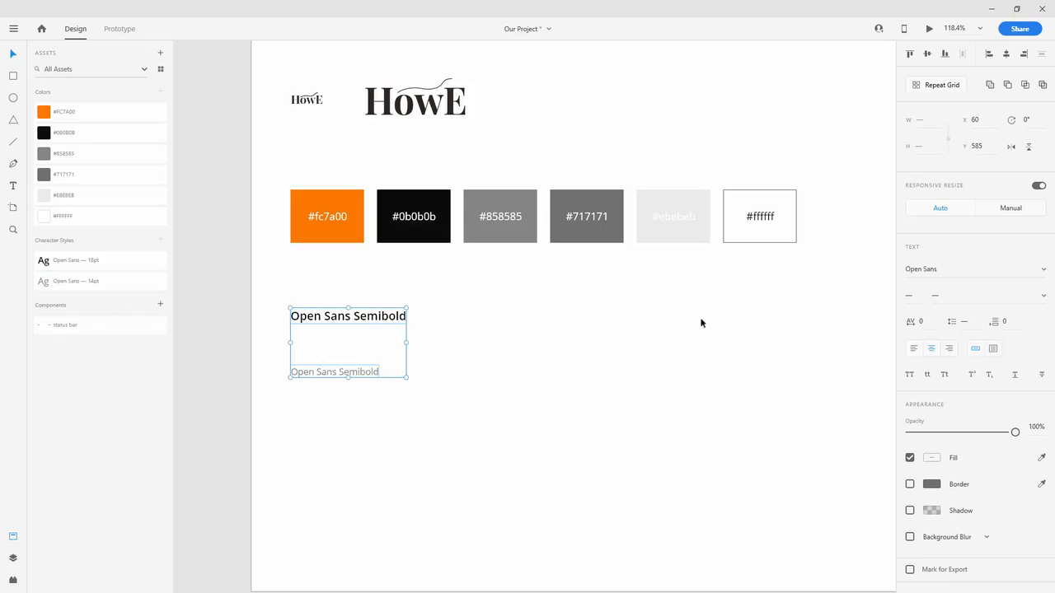
pyautogui.click(505, 367)
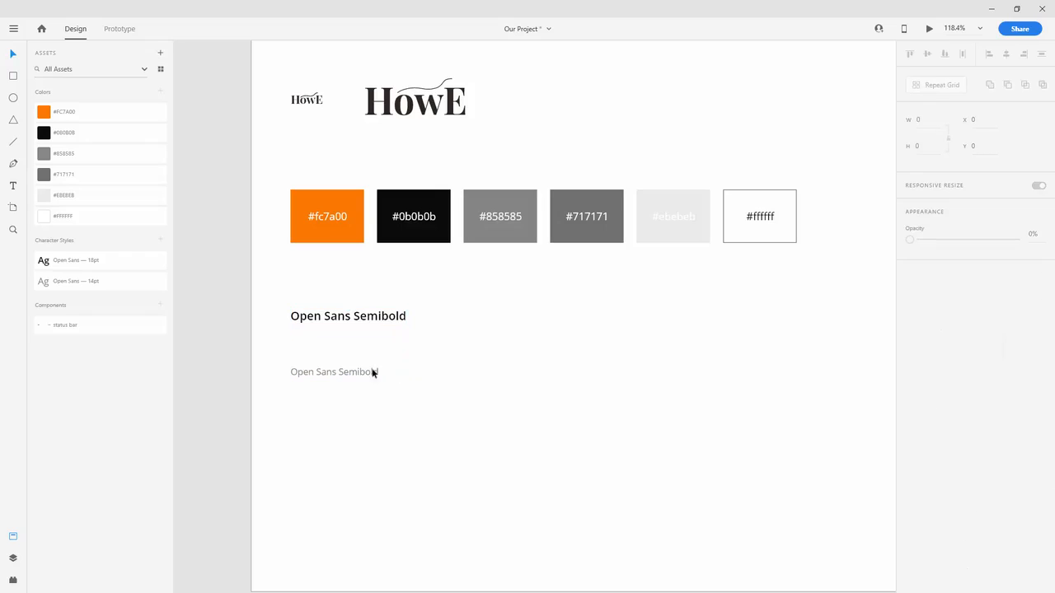
pyautogui.click(372, 370)
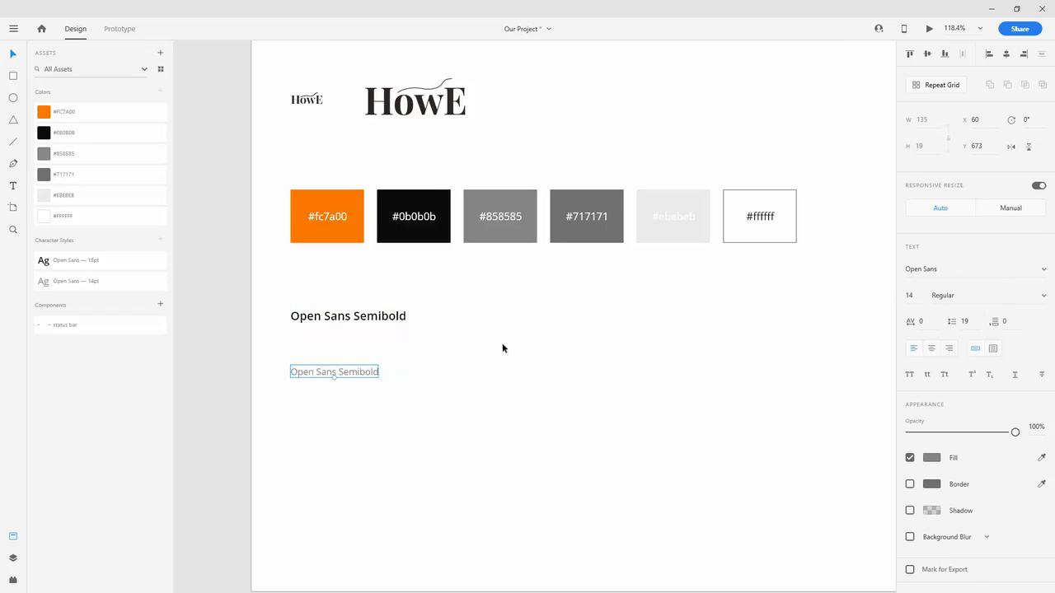
# - Change the lower font label's wording to Open Sans Regular
pyautogui.doubleClick(351, 372)
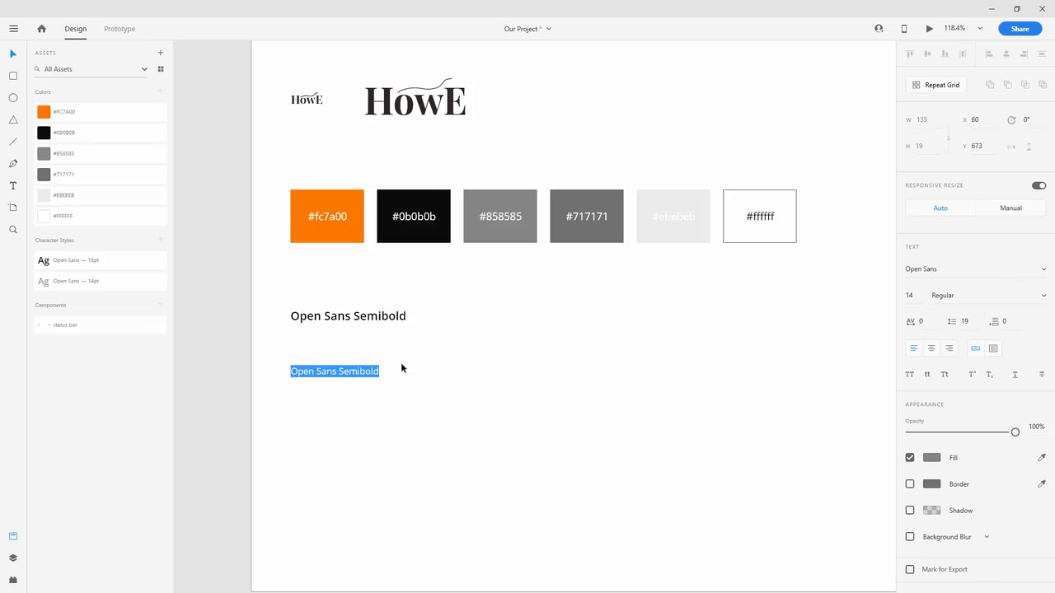
pyautogui.press('Right')
pyautogui.press('BackSpace')
pyautogui.press('BackSpace')
pyautogui.press('BackSpace')
pyautogui.press('BackSpace')
pyautogui.press('BackSpace')
pyautogui.press('BackSpace')
pyautogui.press('BackSpace')
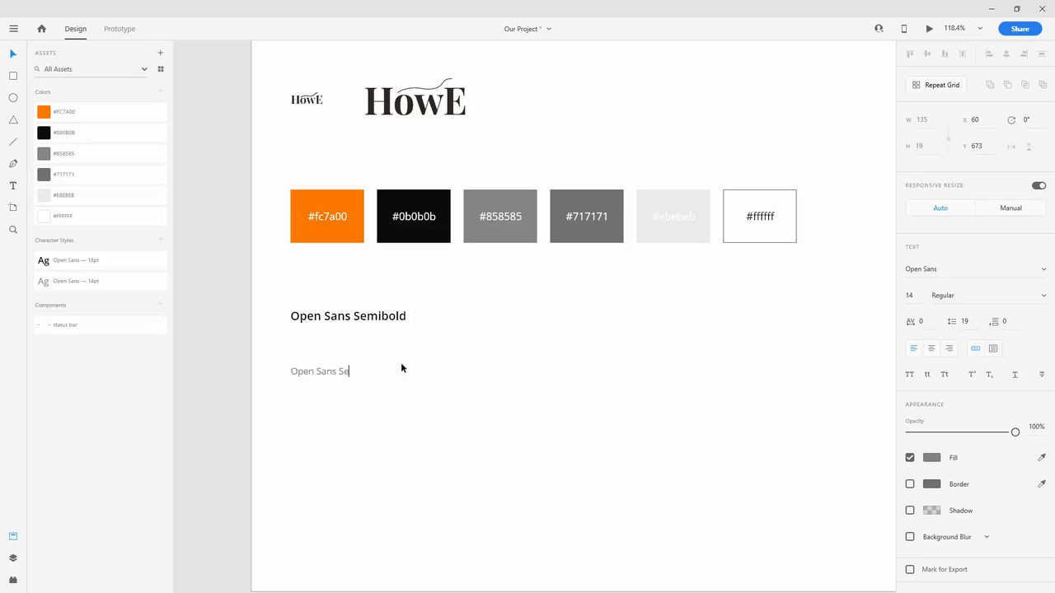
pyautogui.write('Regular')
pyautogui.press('Escape')
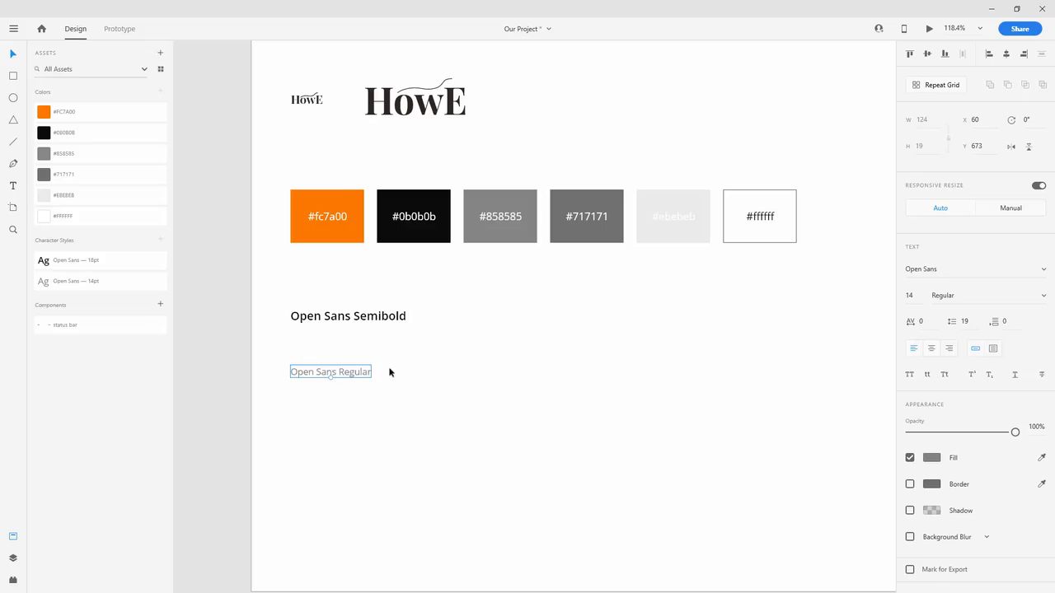
# - Duplicate the Open Sans Regular label straight below the original, placing the copy at Y 756
pyautogui.scroll(-5, 436, 361)
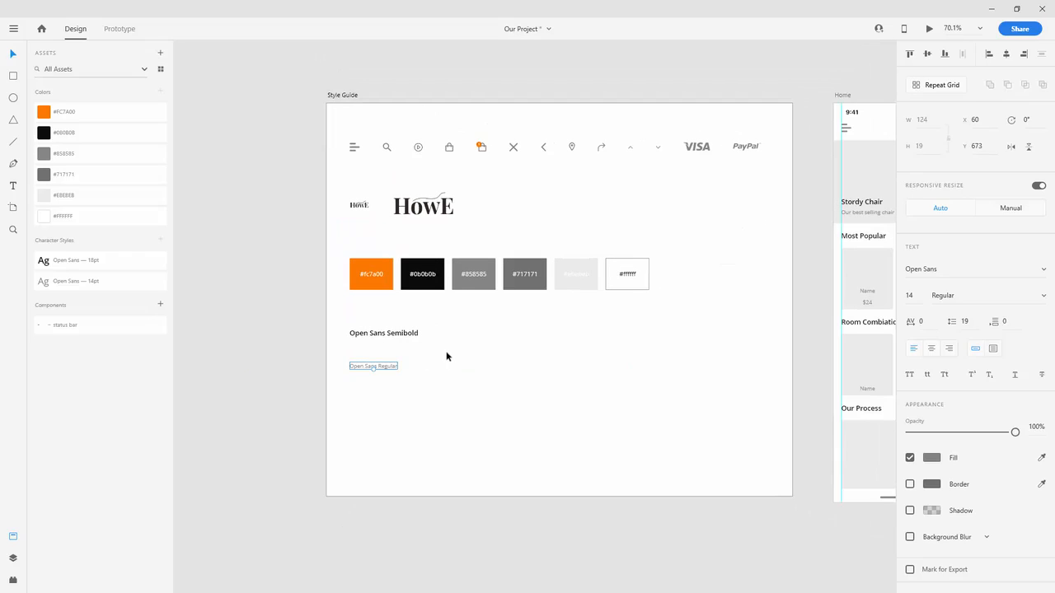
pyautogui.press('alt')
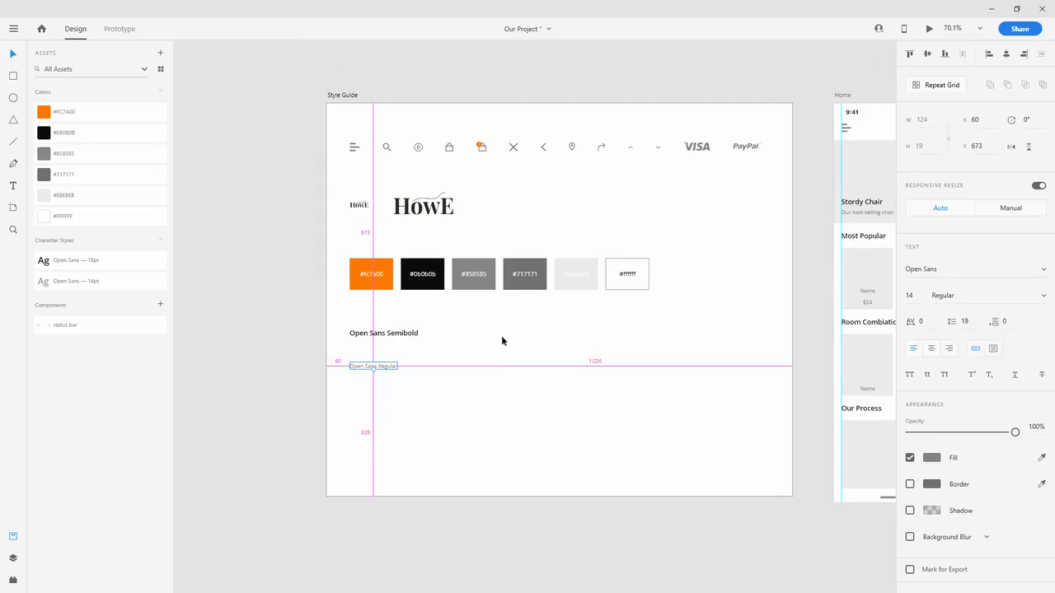
pyautogui.scroll(5, 502, 334)
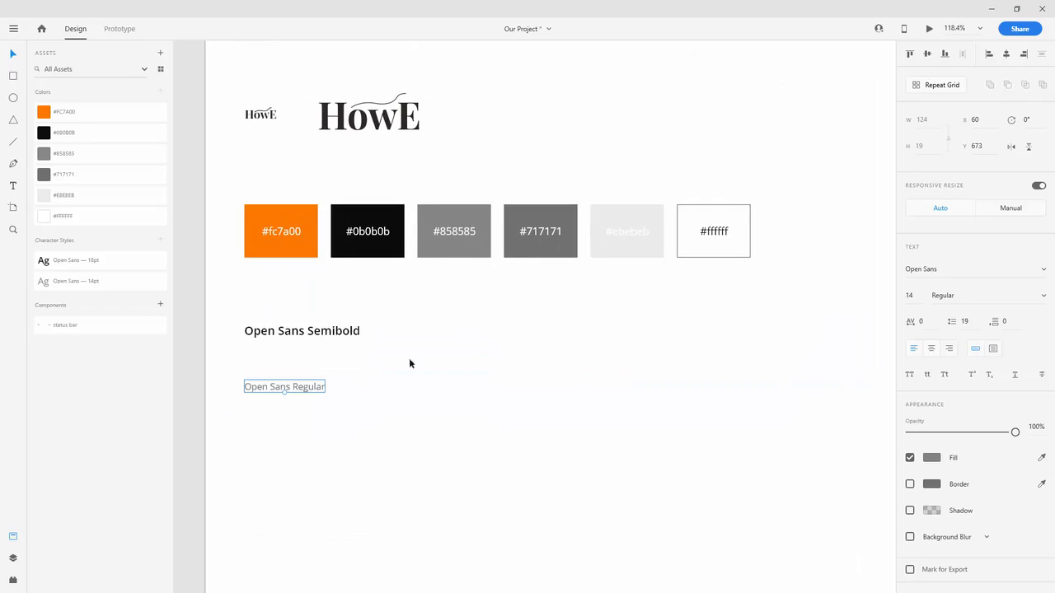
pyautogui.scroll(-3, 409, 359)
pyautogui.moveTo(299, 258); pyautogui.dragTo(299, 308)
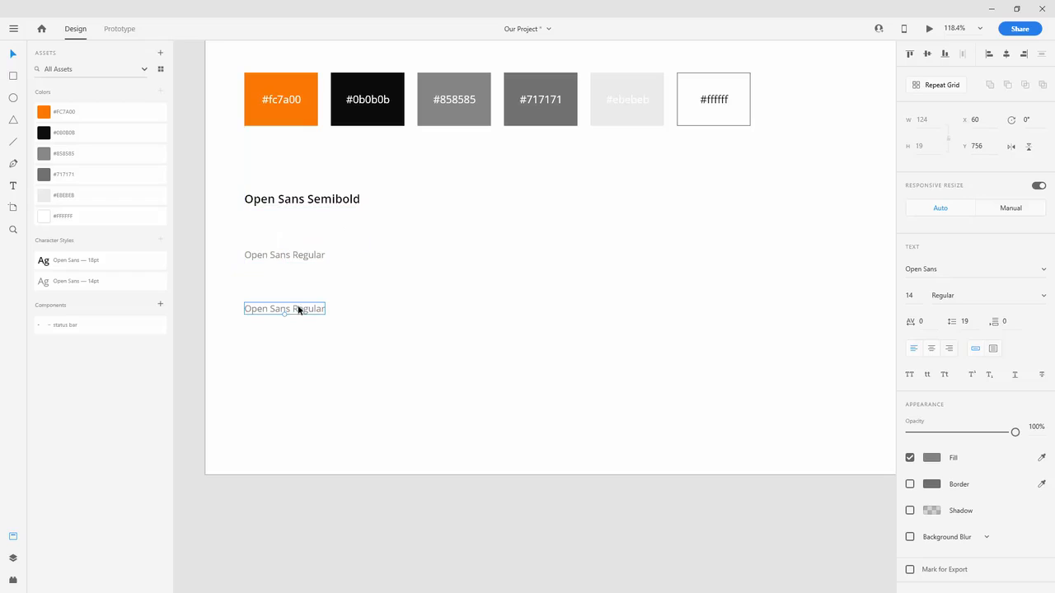
# - Convert the copied label to area text and enlarge its box to 778 by 127, spanning the swatch row's width
pyautogui.click(993, 355)
pyautogui.moveTo(328, 309); pyautogui.dragTo(749, 297)
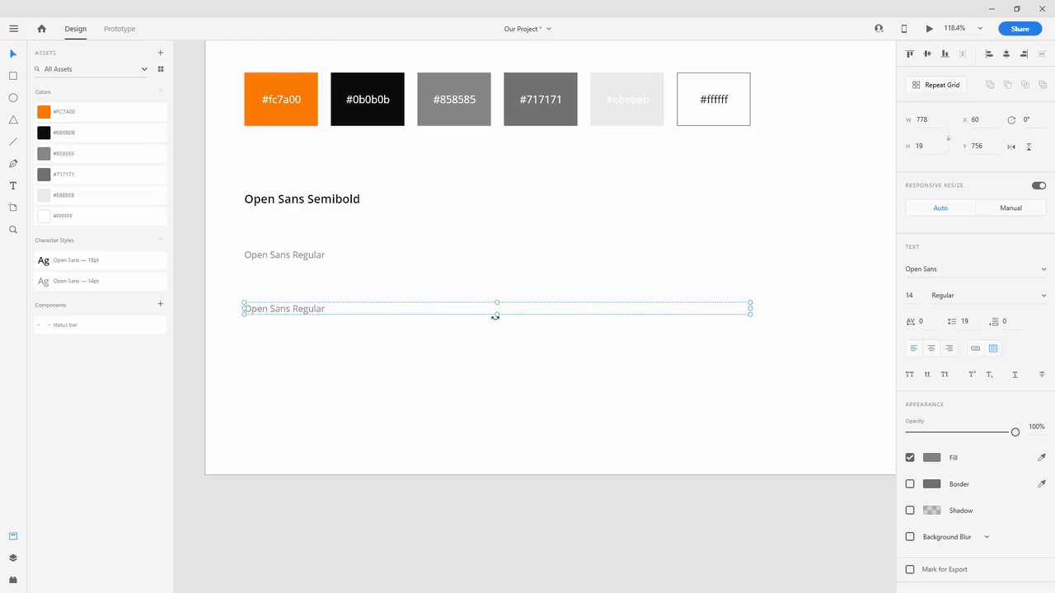
pyautogui.moveTo(497, 314); pyautogui.dragTo(502, 385)
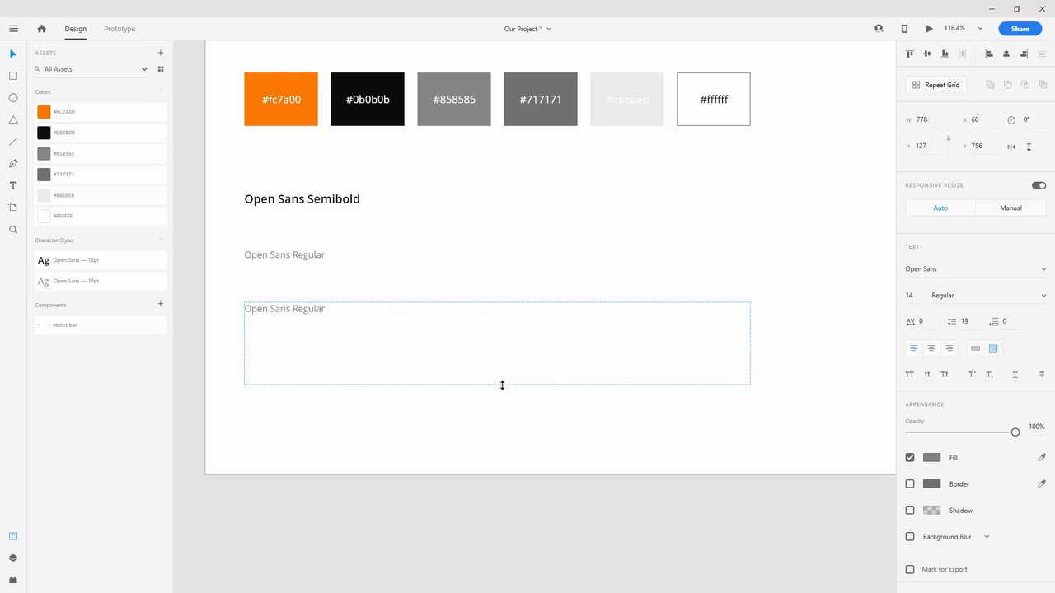
# - Fill the text box with Cicero (English) placeholder text using the Lorem Ipsum plugin, with line breaks and no ending punctuation mark
pyautogui.click(13, 579)
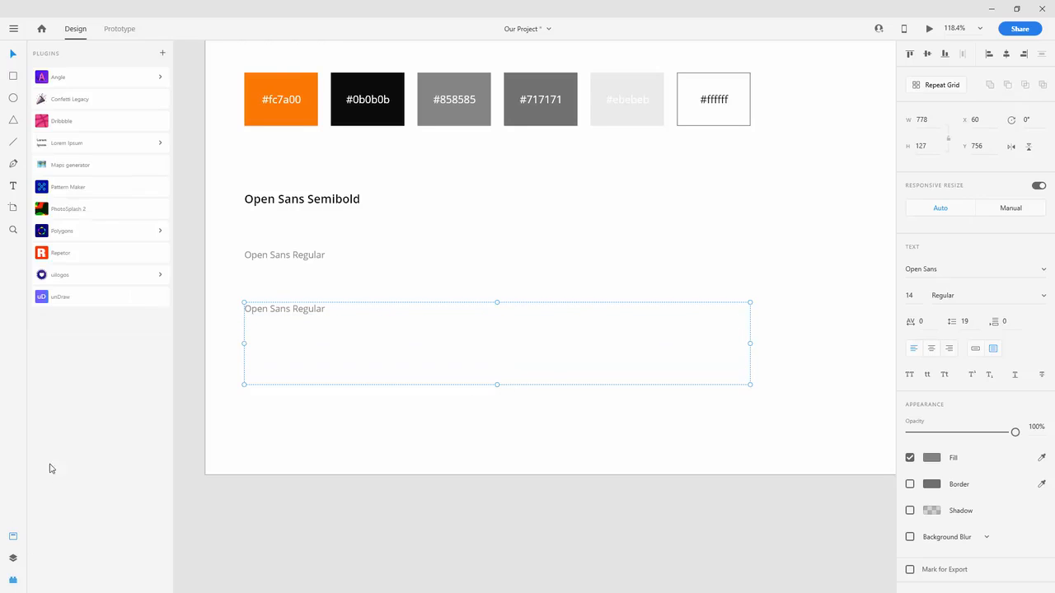
pyautogui.click(66, 148)
pyautogui.click(82, 162)
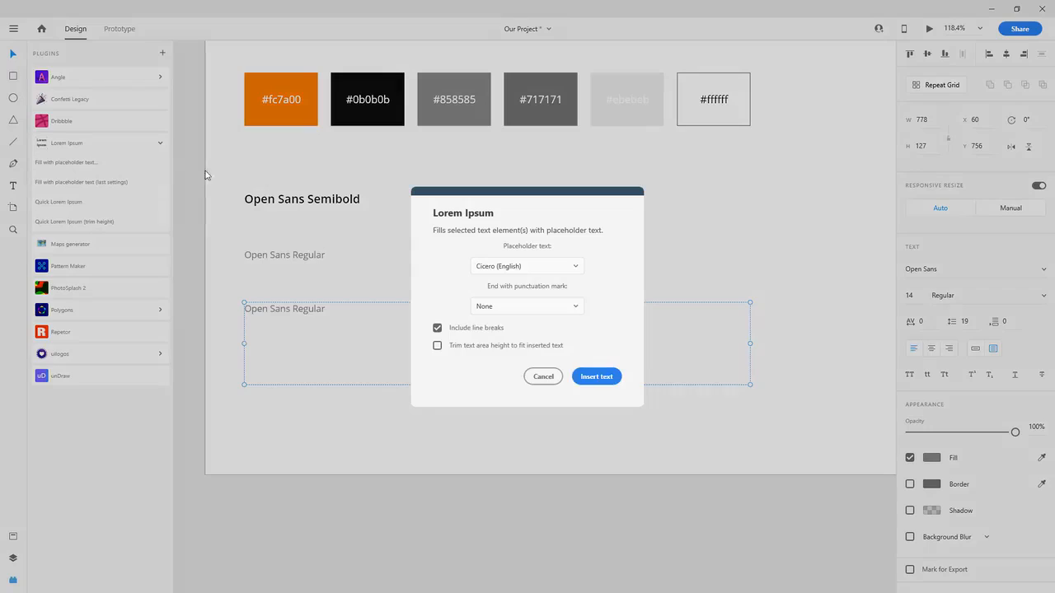
pyautogui.click(575, 381)
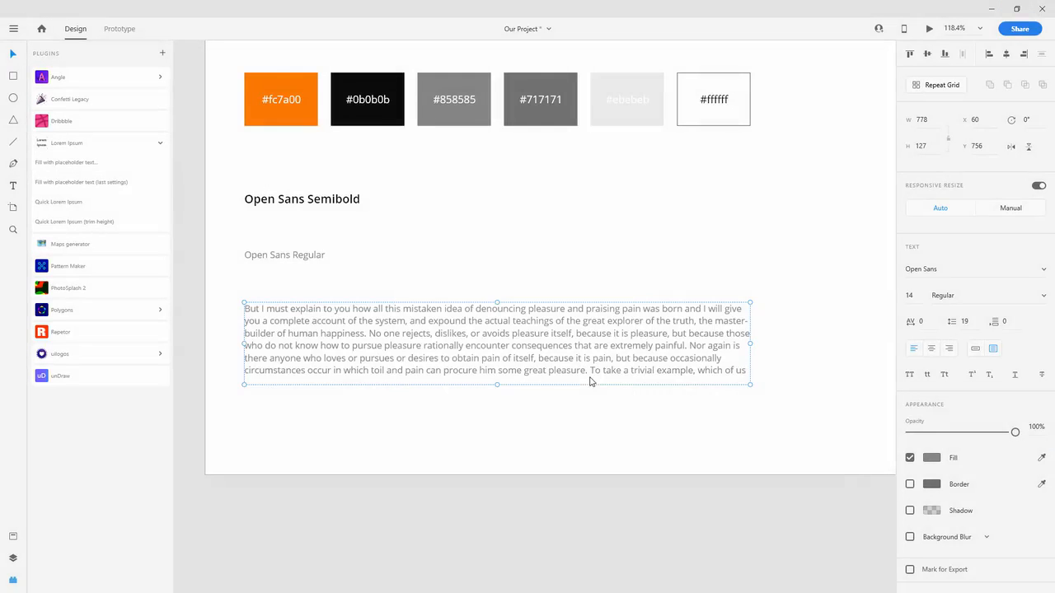
# - Move the placeholder paragraph up closer to the Open Sans Regular label, at Y 732, and deselect it
pyautogui.click(482, 256)
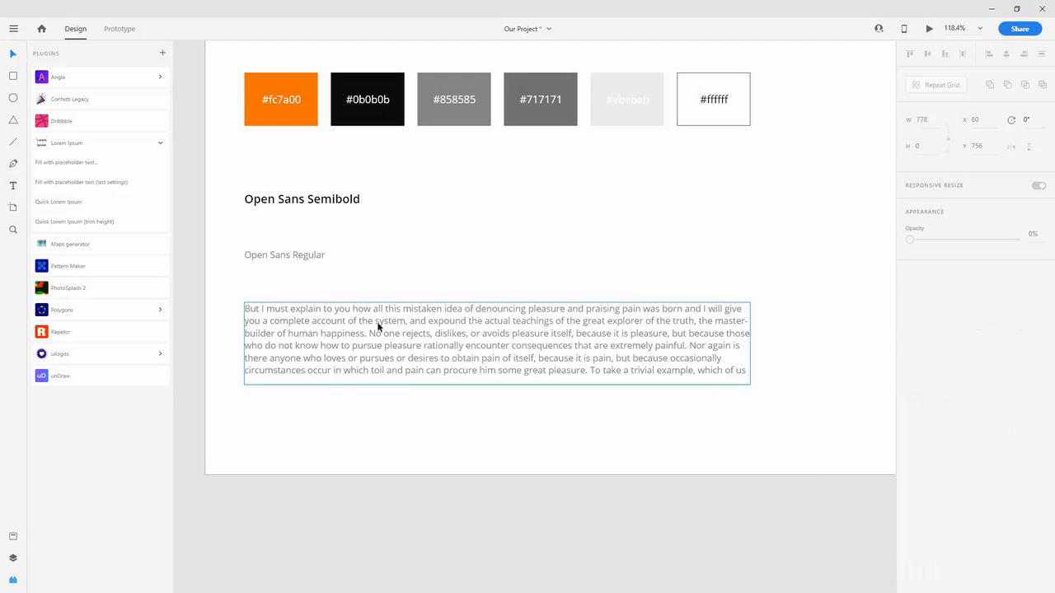
pyautogui.moveTo(379, 328); pyautogui.dragTo(382, 286)
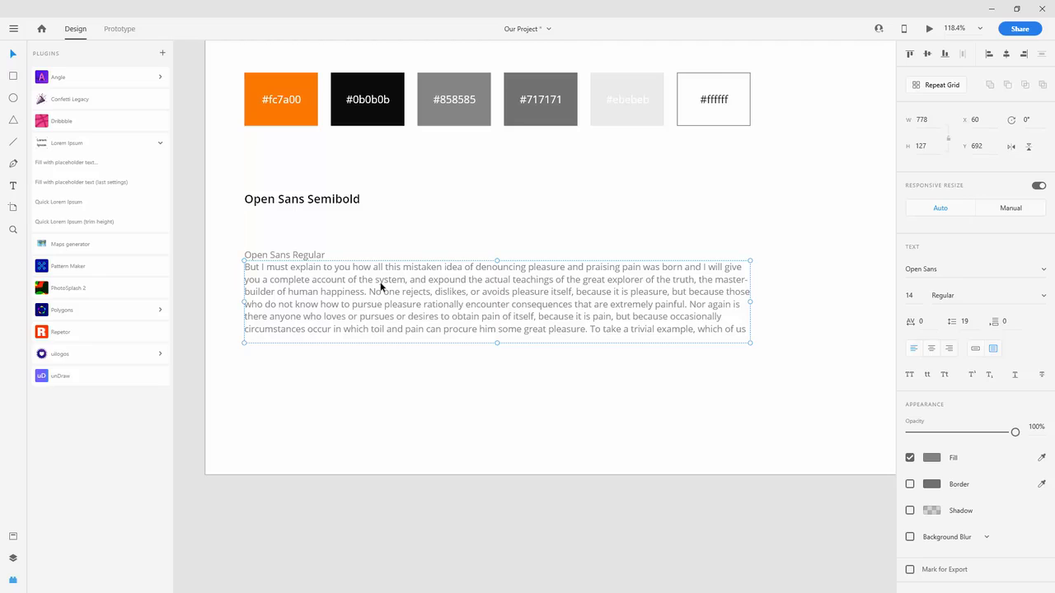
pyautogui.hotkey('shift', 'Down')
pyautogui.hotkey('shift', 'Down')
pyautogui.hotkey('shift', 'Down')
pyautogui.hotkey('shift', 'Down')
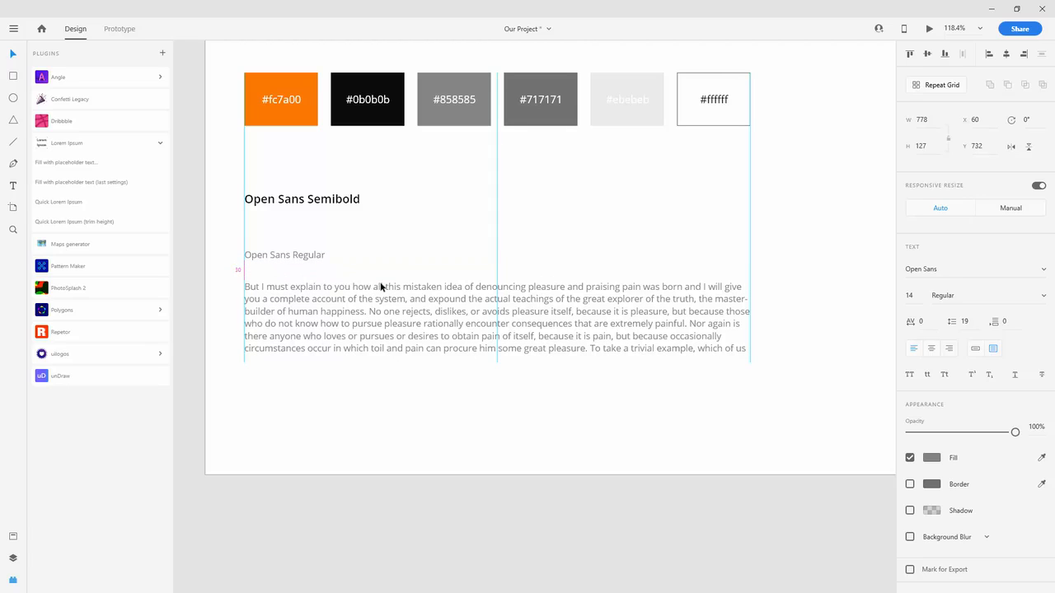
pyautogui.press('Escape')
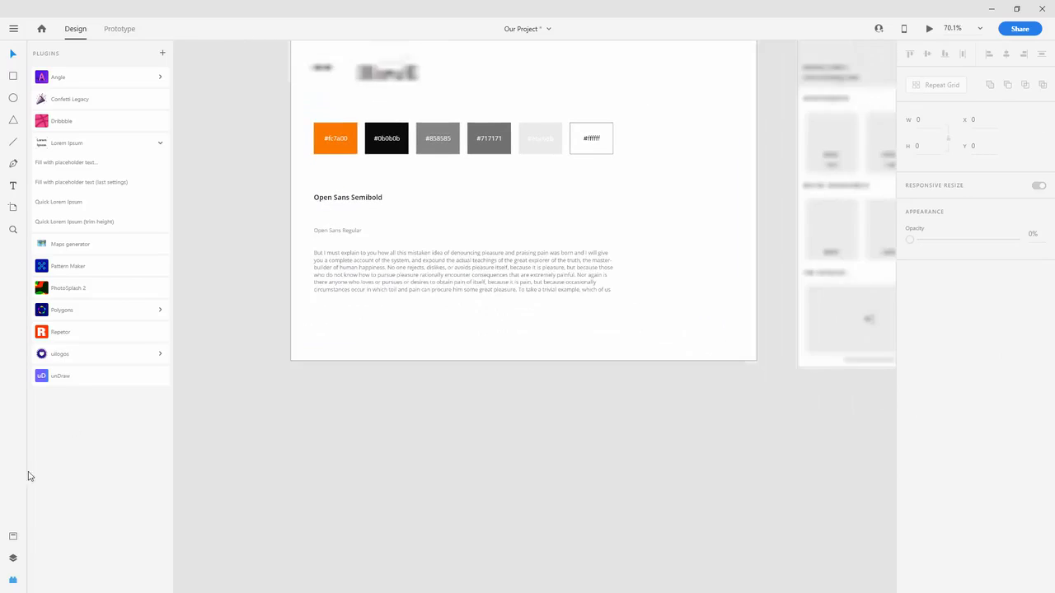
# - Reorder the three typography layers to Open Sans Semibold, Open Sans Regular and then the placeholder paragraph
pyautogui.click(13, 558)
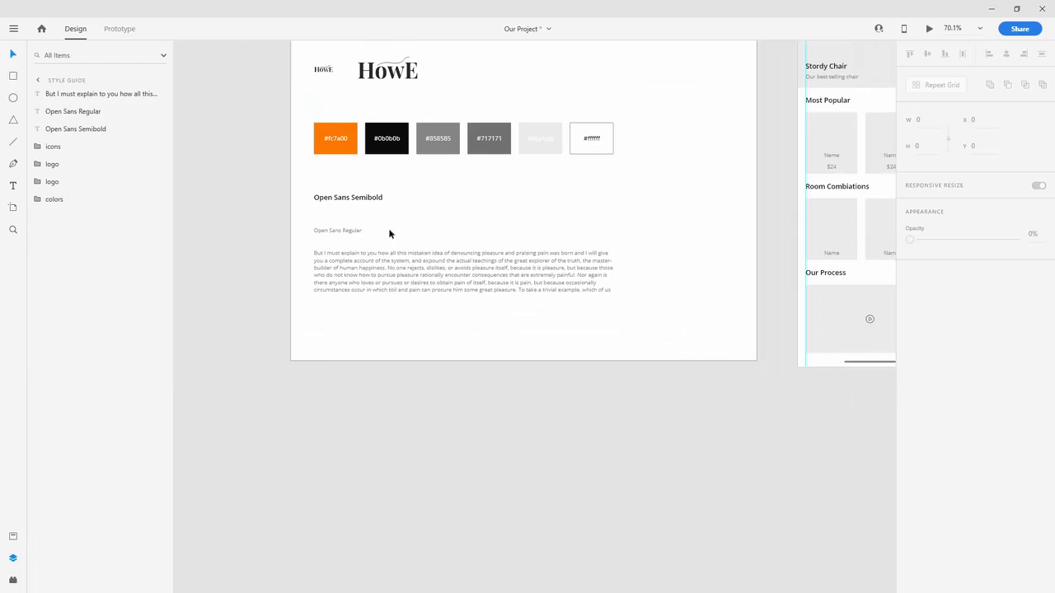
pyautogui.moveTo(403, 201); pyautogui.dragTo(314, 291)
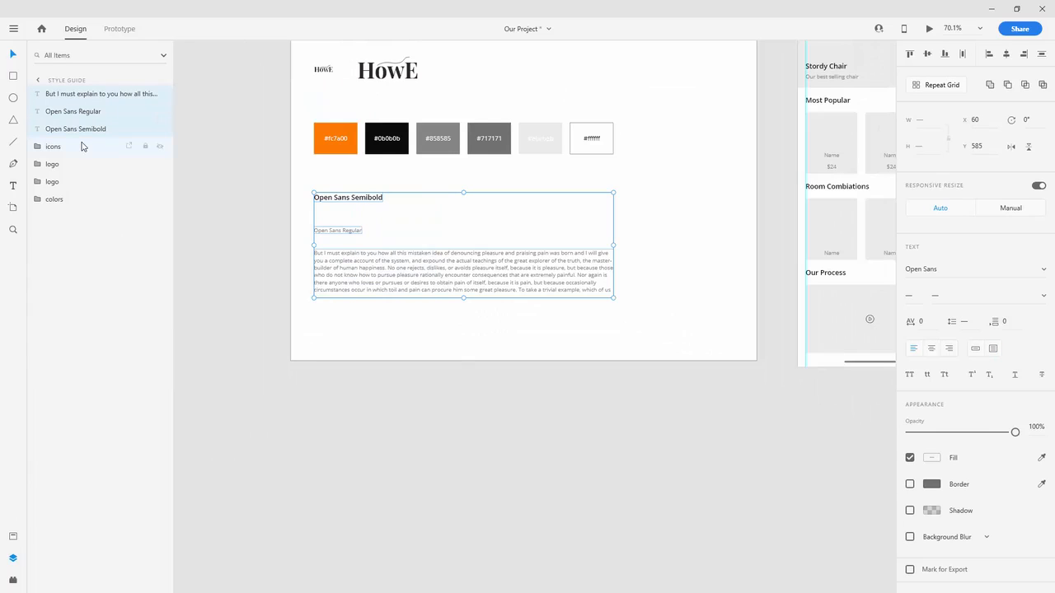
pyautogui.moveTo(85, 130); pyautogui.dragTo(94, 111)
pyautogui.click(83, 94)
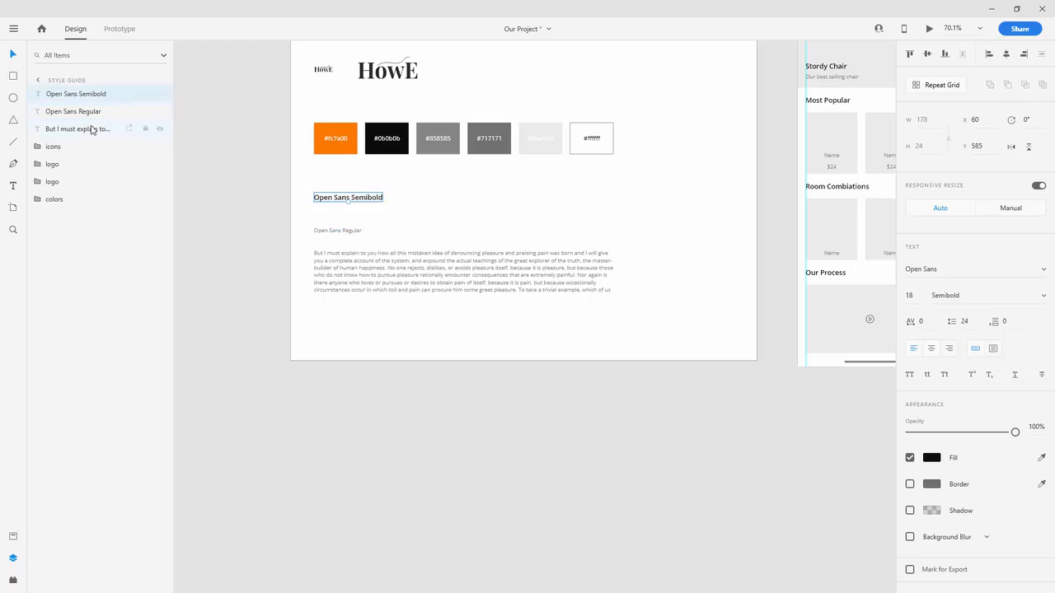
# - Group the three typography layers, place the group below the colors layer and name it text
pyautogui.keyDown('shift'); pyautogui.click(92, 129); pyautogui.keyUp('shift')
pyautogui.hotkey('ctrl', 'g')
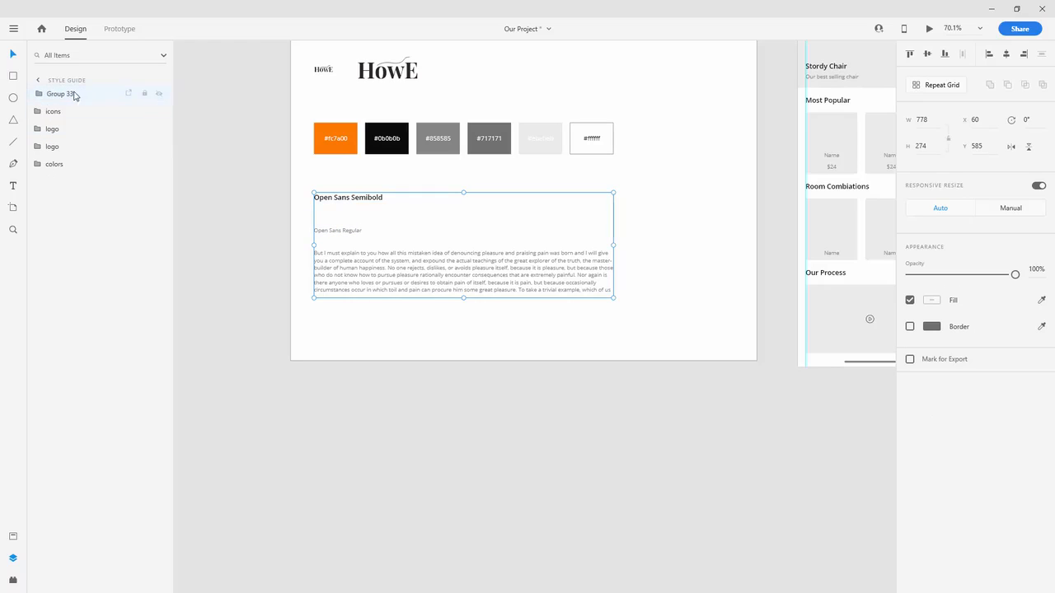
pyautogui.moveTo(82, 94); pyautogui.dragTo(66, 168)
pyautogui.doubleClick(63, 165)
pyautogui.write('te')
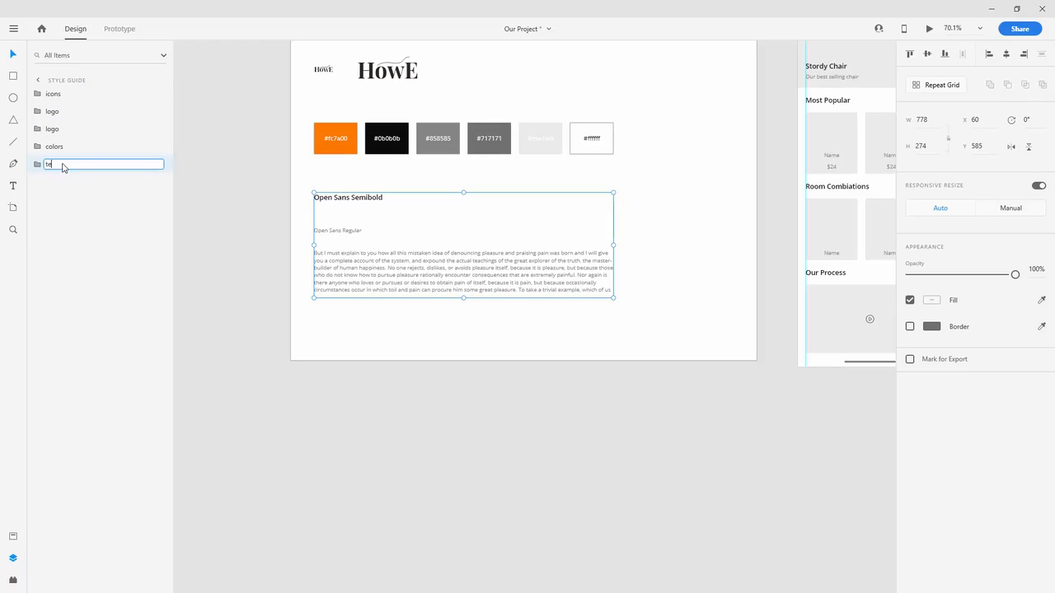
pyautogui.write('xt')
pyautogui.press('Escape')
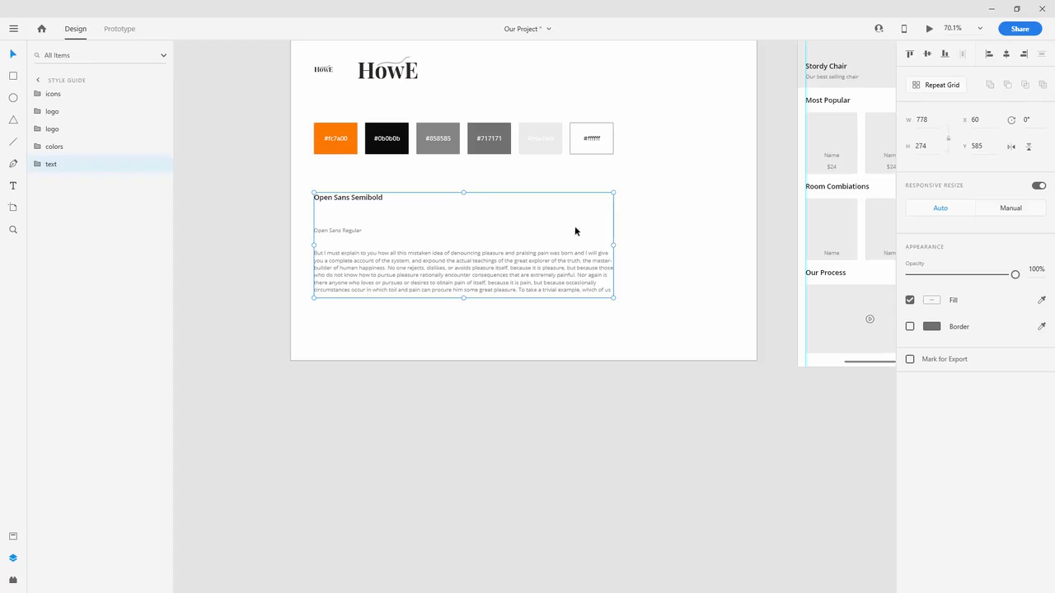
# - Extend the Style Guide artboard downward to a height of 1518 and match its viewport height to 1518
pyautogui.doubleClick(503, 353)
pyautogui.scroll(-3, 429, 352)
pyautogui.scroll(-2, 383, 352)
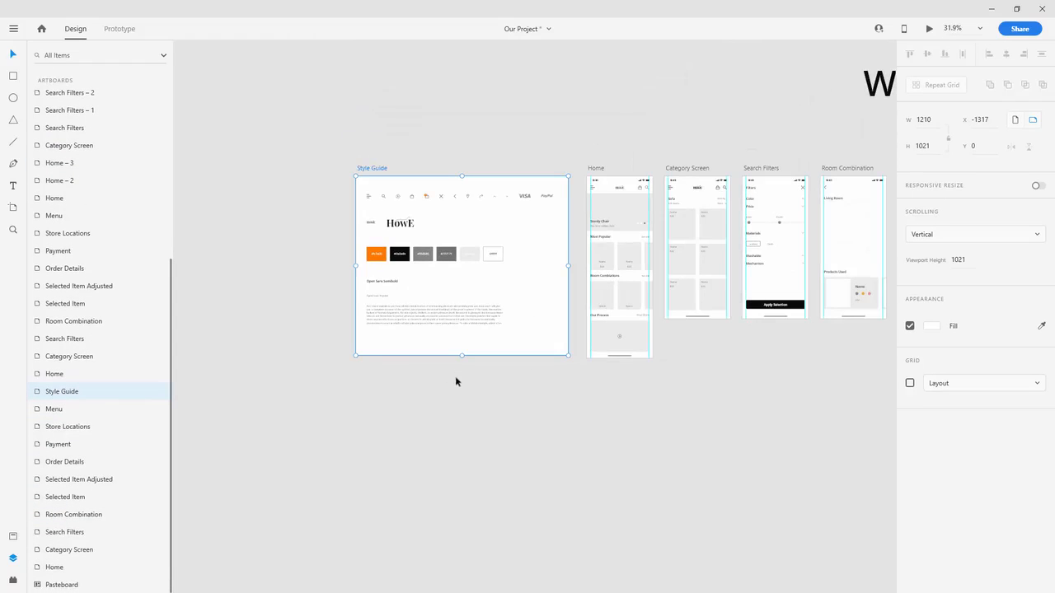
pyautogui.moveTo(460, 355); pyautogui.dragTo(451, 442)
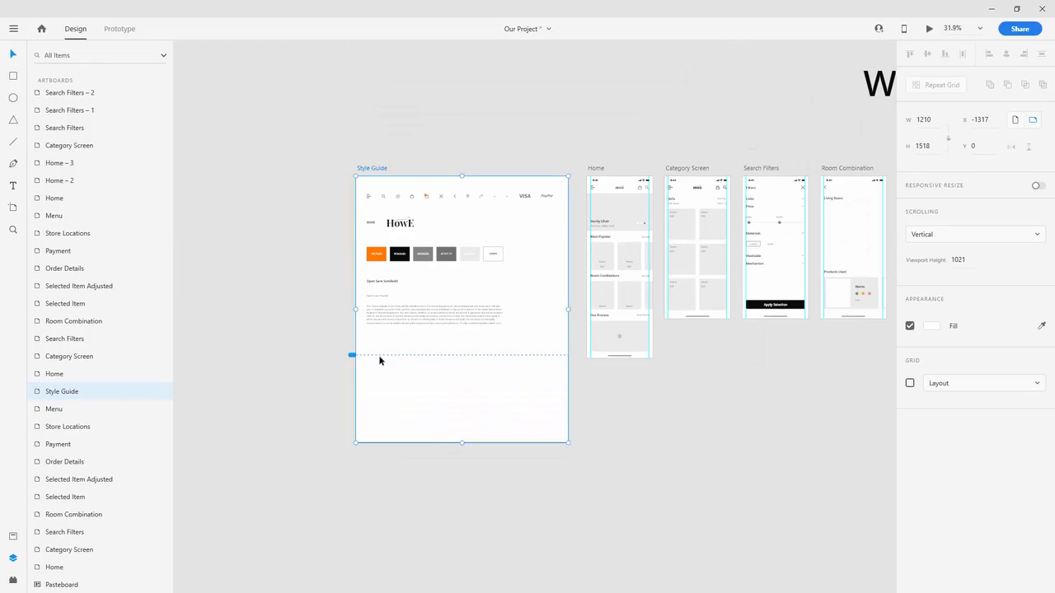
pyautogui.moveTo(352, 356); pyautogui.dragTo(352, 466)
# - Copy the first Most Popular image placeholder from the Home artboard and paste it into the Style Guide artboard
pyautogui.scroll(3, 635, 251)
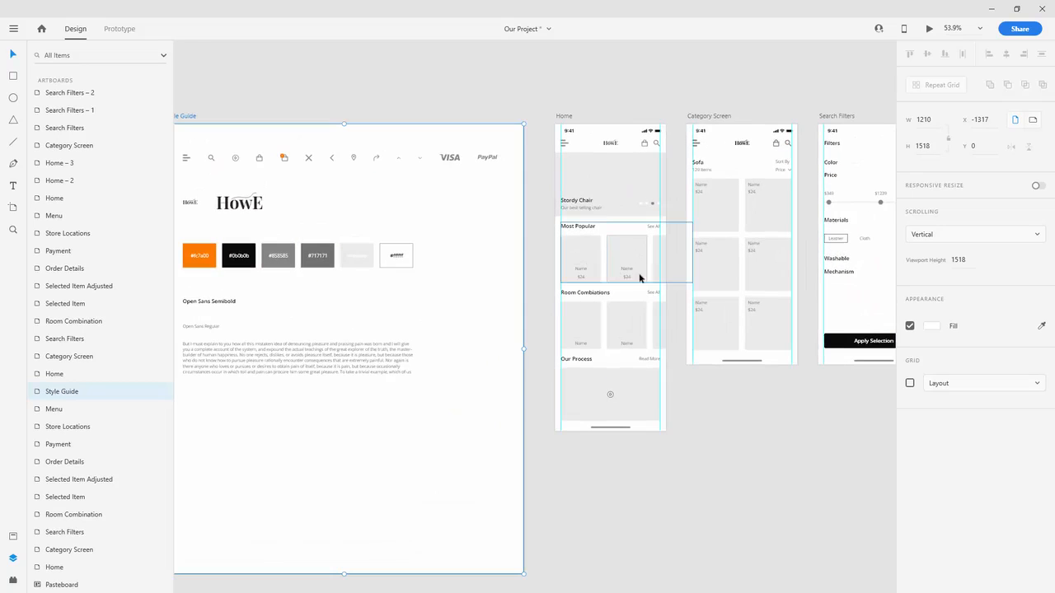
pyautogui.click(309, 445)
pyautogui.moveTo(305, 445); pyautogui.dragTo(361, 339)
pyautogui.keyDown('ctrl'); pyautogui.click(644, 143); pyautogui.keyUp('ctrl')
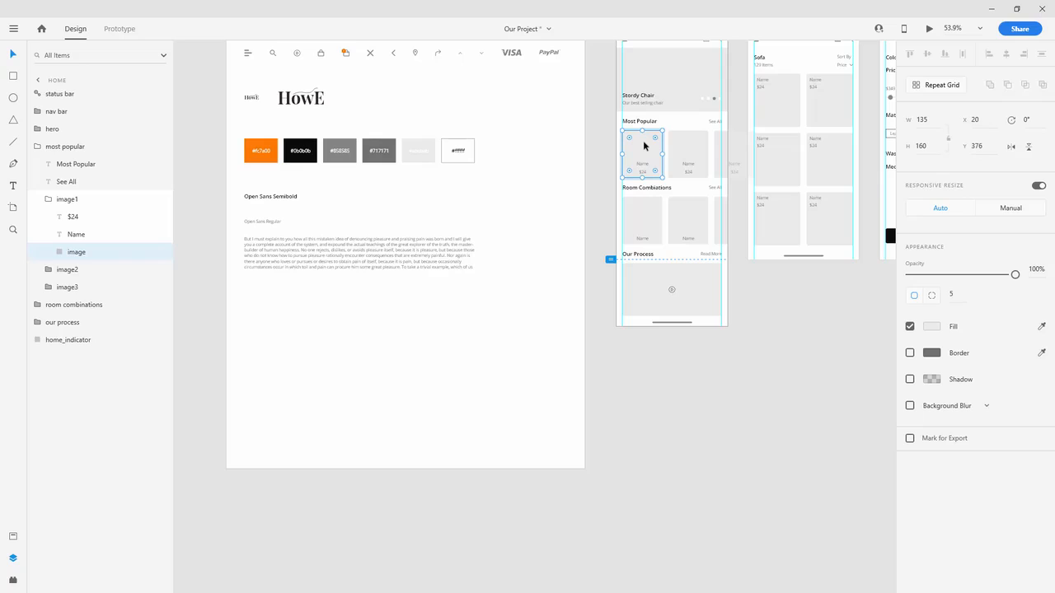
pyautogui.click(306, 313)
pyautogui.hotkey('ctrl', 'v')
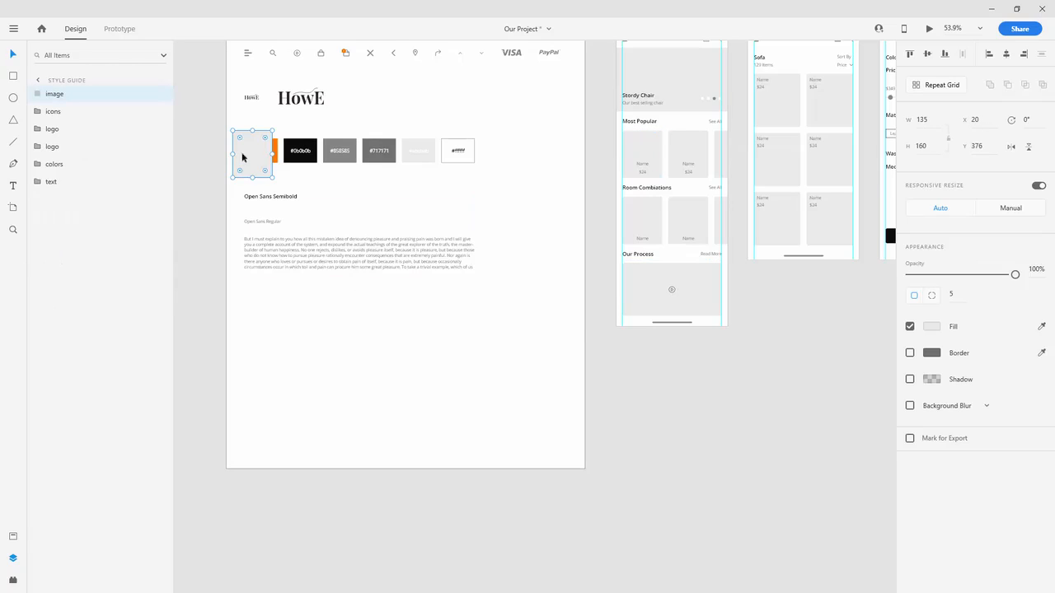
# - Position the pasted image placeholder below the paragraph at X 60, Y 959, and move its layer below text
pyautogui.moveTo(241, 152); pyautogui.dragTo(289, 318)
pyautogui.press('alt')
pyautogui.scroll(5, 233, 327)
pyautogui.press('alt')
pyautogui.scroll(-2, 289, 322)
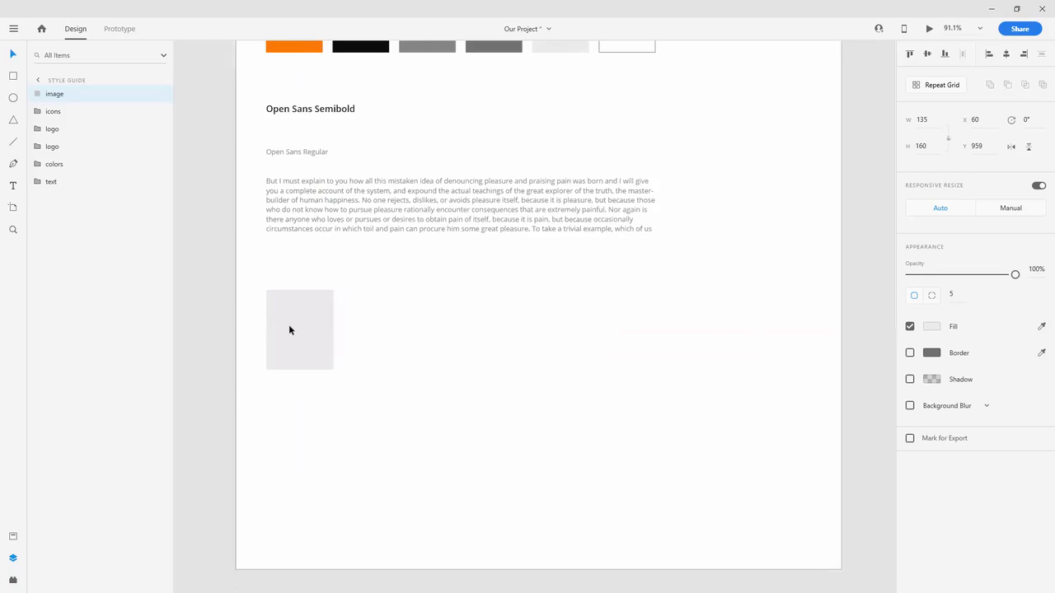
pyautogui.moveTo(123, 97); pyautogui.dragTo(82, 190)
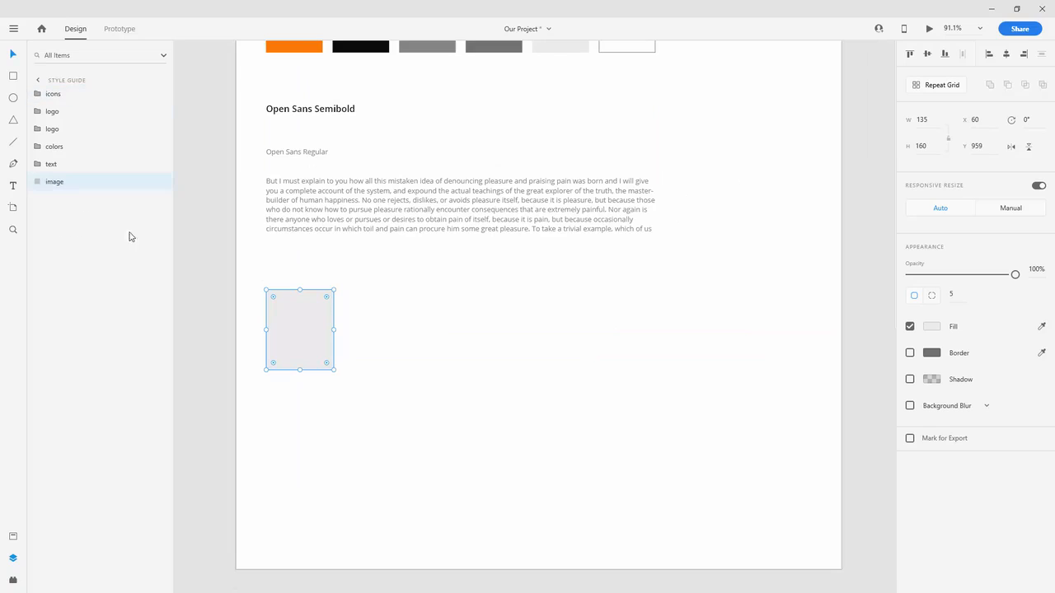
# - Add a shadow to the image placeholder with X 5, Y 5 and blur 10
pyautogui.click(910, 379)
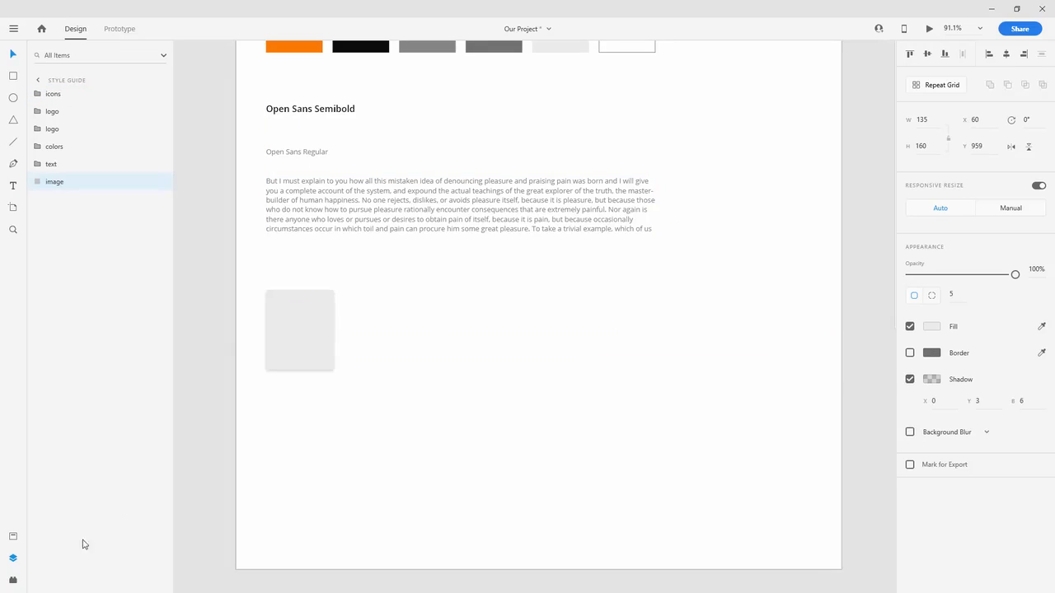
pyautogui.click(13, 540)
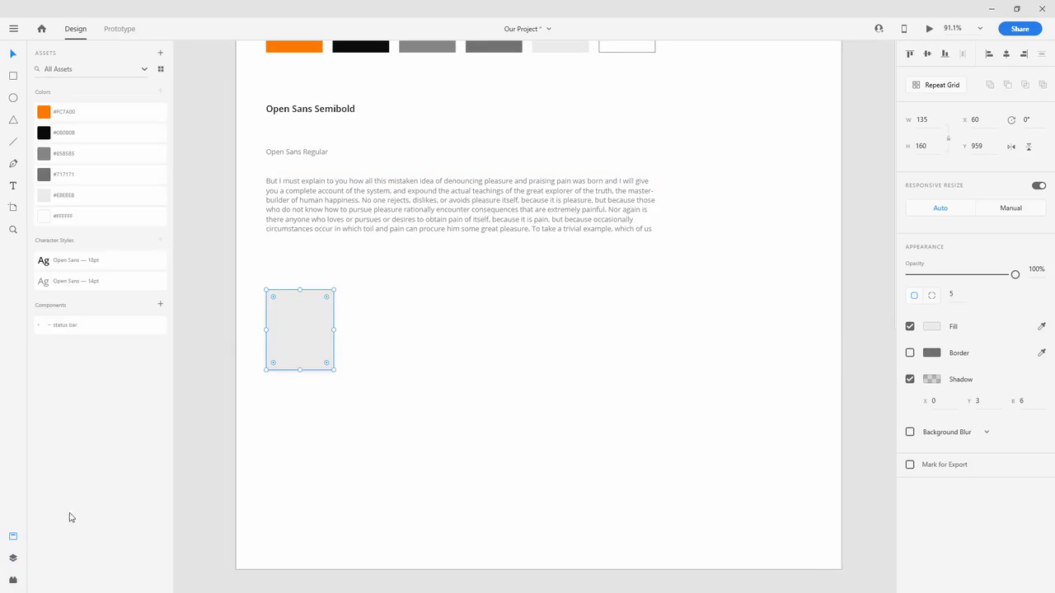
pyautogui.click(948, 402)
pyautogui.write('5')
pyautogui.press('Tab')
pyautogui.write('5')
pyautogui.press('Tab')
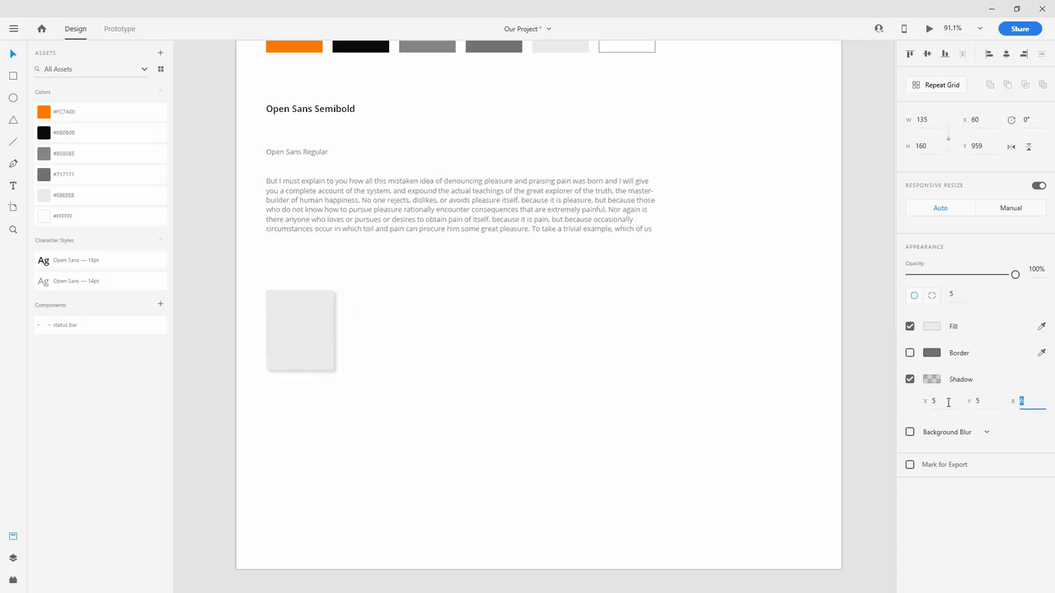
pyautogui.write('10')
pyautogui.press('Escape')
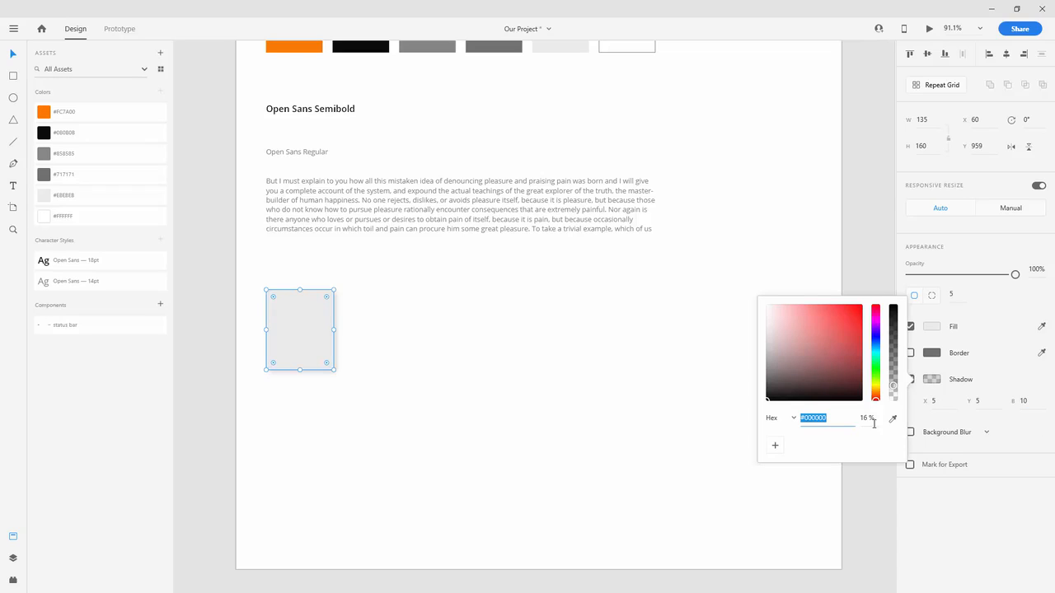
# - Set the image placeholder's shadow colour to #717171 at 25% opacity
pyautogui.click(45, 176)
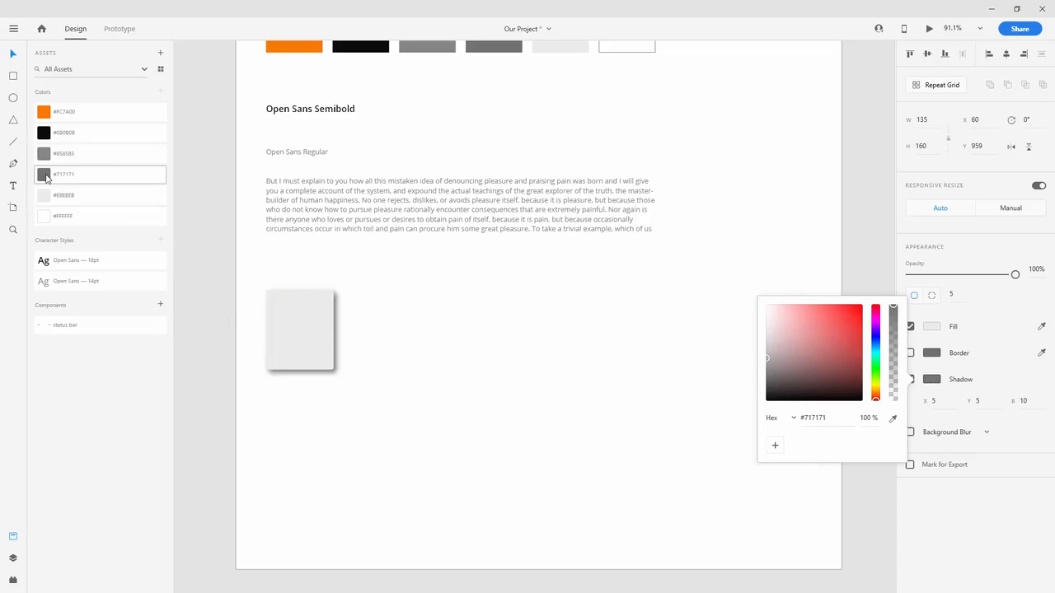
pyautogui.click(865, 418)
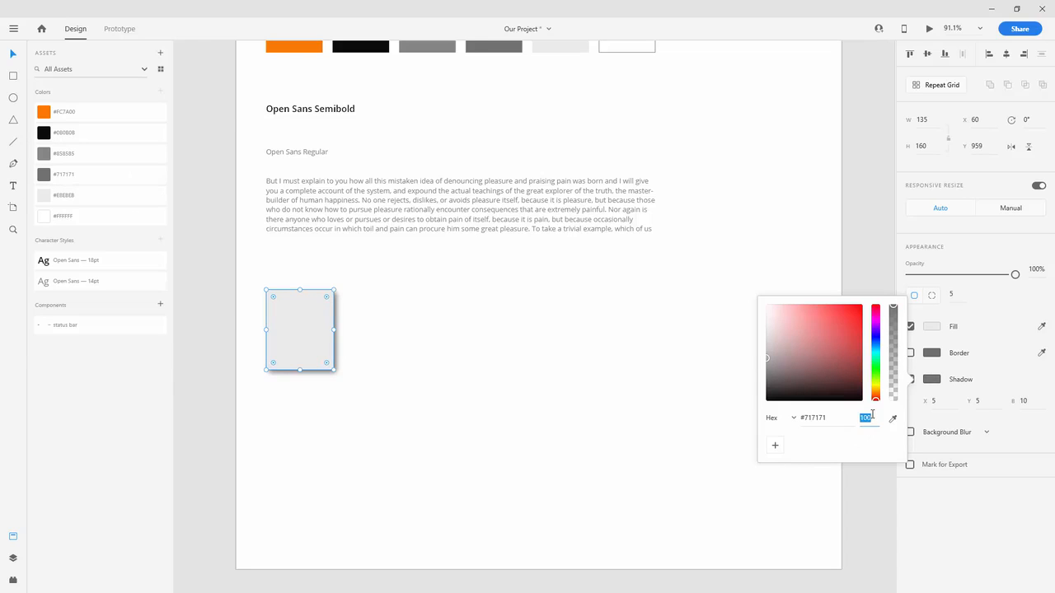
pyautogui.write('25')
pyautogui.press('Return')
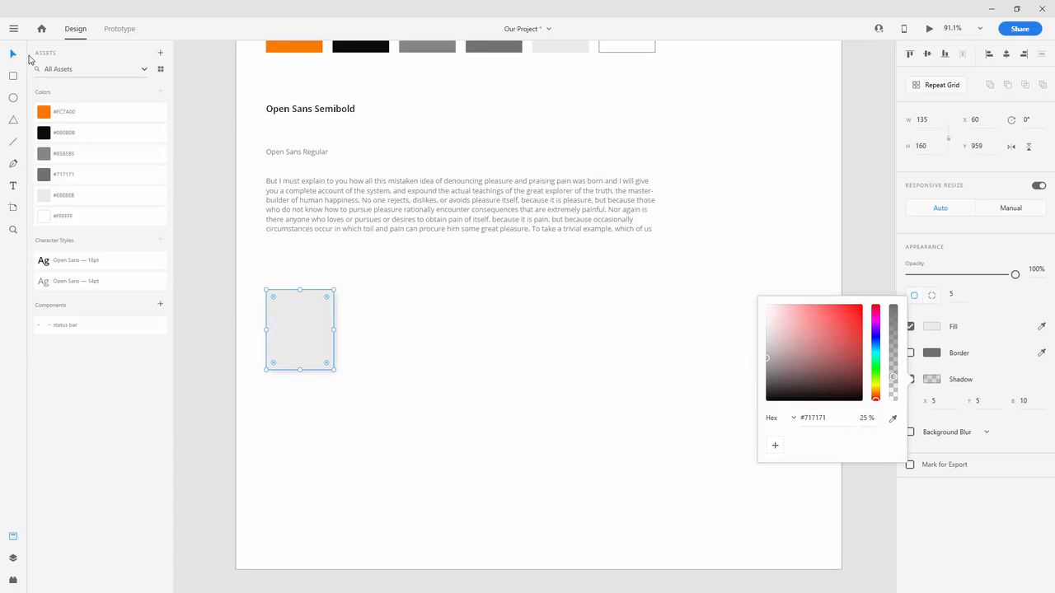
pyautogui.click(16, 49)
pyautogui.scroll(5, 356, 341)
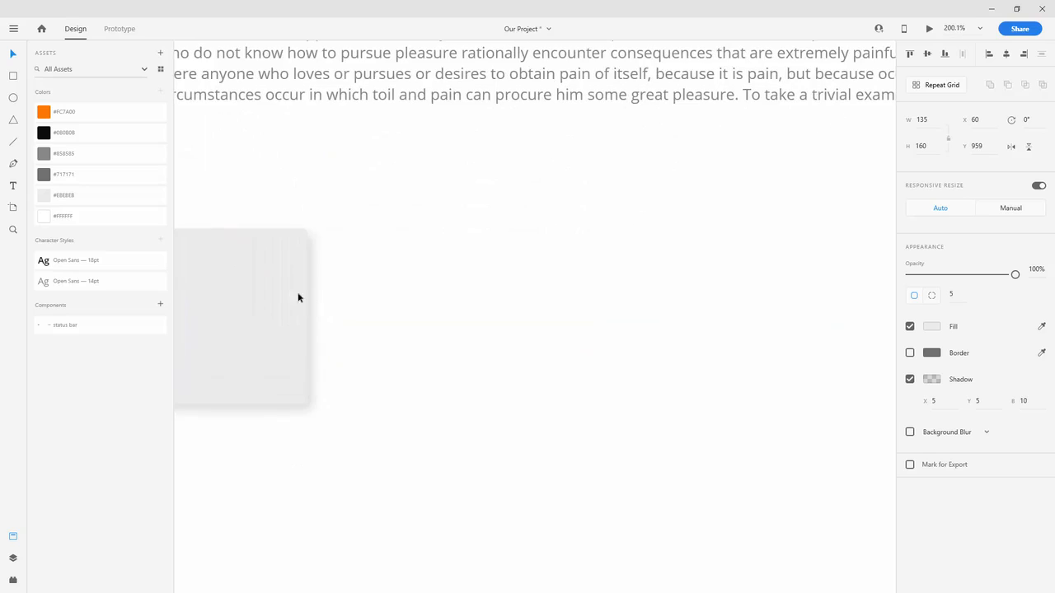
# - Duplicate the shadowed placeholder and place the copy beside it with a 60 gap, at X 255, Y 959
pyautogui.moveTo(276, 287); pyautogui.dragTo(432, 287)
pyautogui.hotkey('ctrl', 'z')
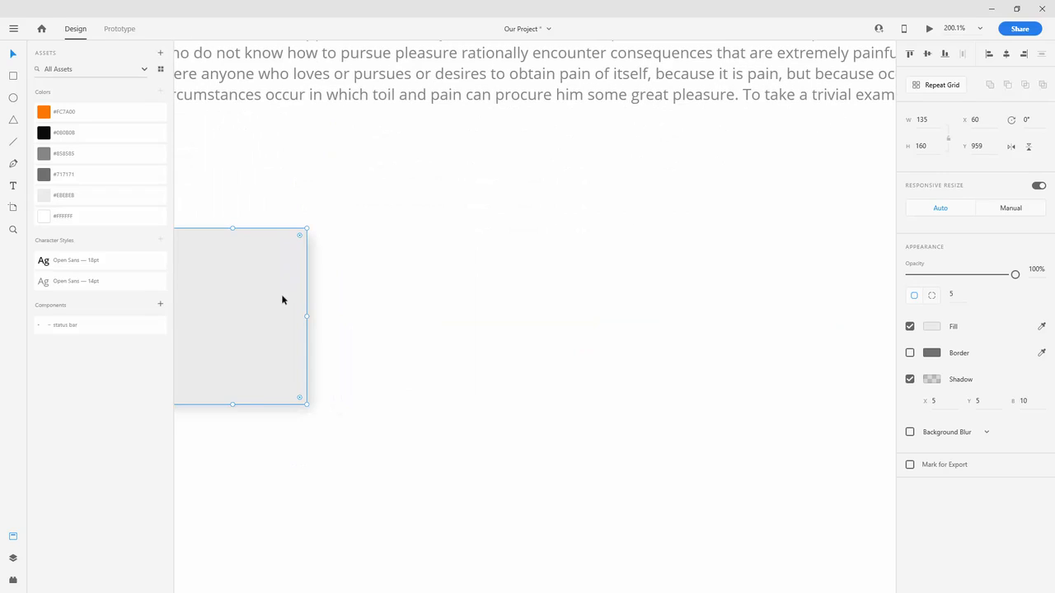
pyautogui.hotkey('ctrl', 'r')
pyautogui.moveTo(307, 315); pyautogui.dragTo(480, 293)
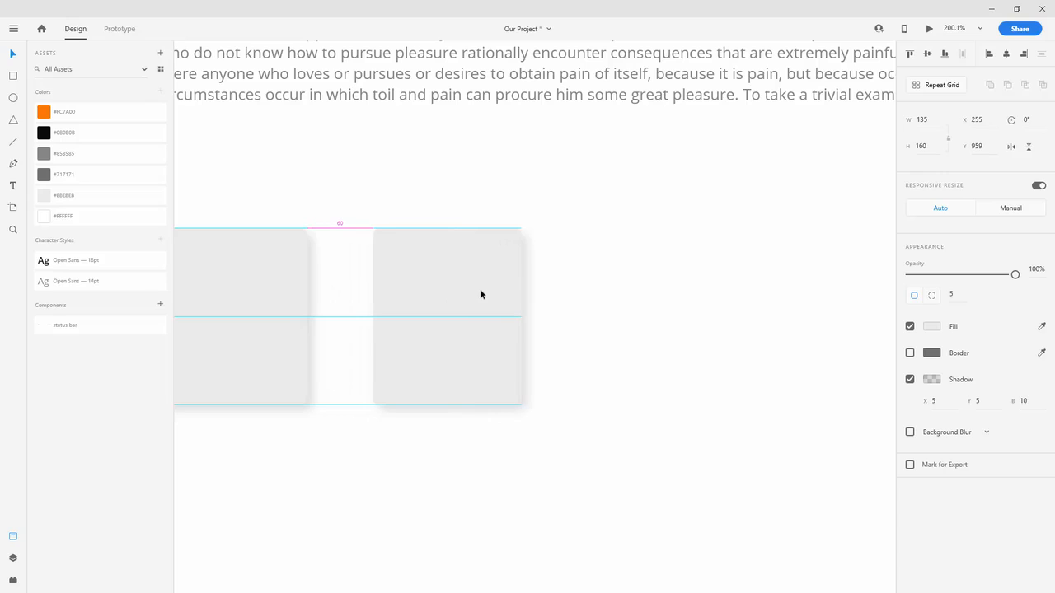
# - Set the second placeholder's shadow to X 2, Y 2 and blur 5
pyautogui.doubleClick(481, 294)
pyautogui.click(946, 405)
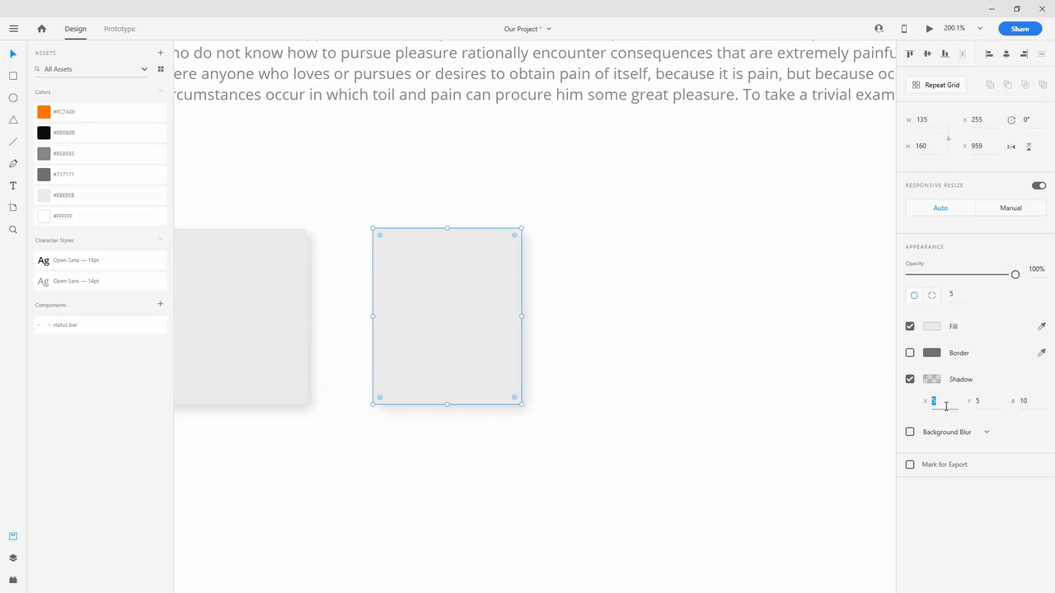
pyautogui.press('Tab')
pyautogui.write('2')
pyautogui.press('Tab')
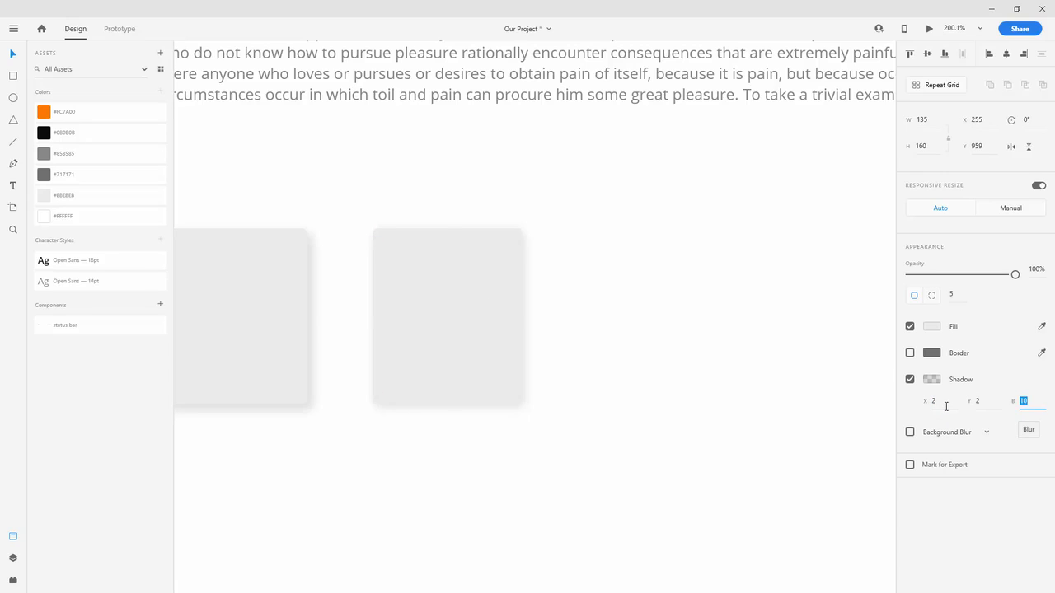
pyautogui.write('5')
pyautogui.press('Return')
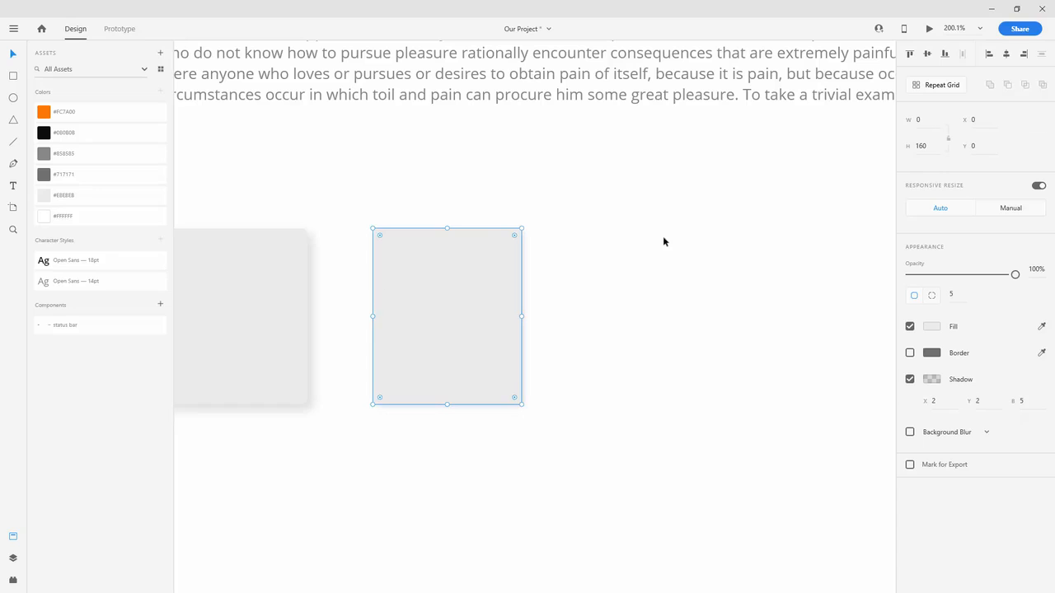
pyautogui.click(660, 272)
# - Group the two shadowed placeholders and name the group shadows
pyautogui.scroll(-5, 666, 326)
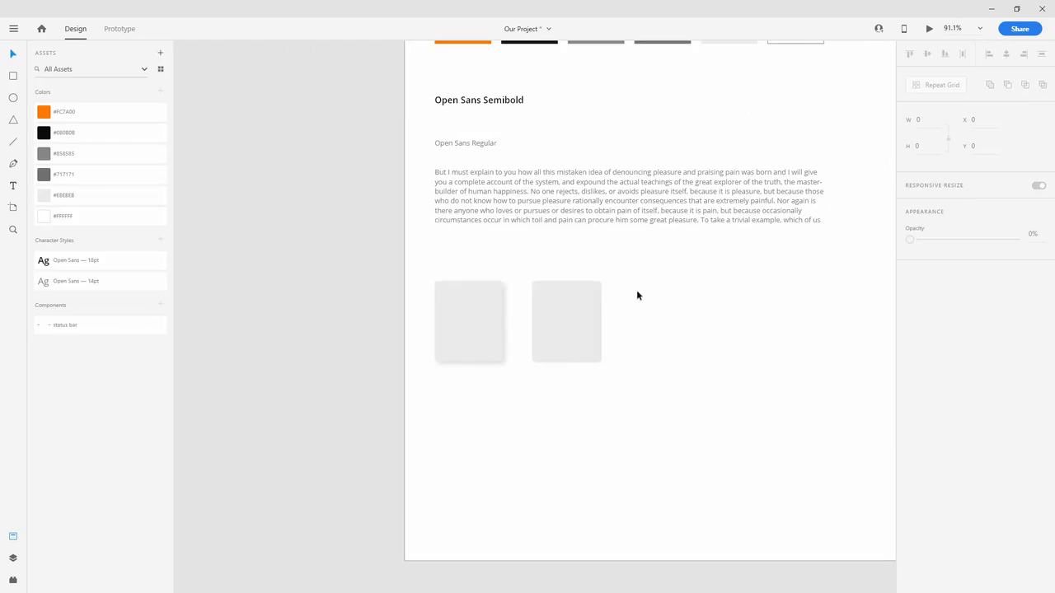
pyautogui.click(12, 581)
pyautogui.click(12, 558)
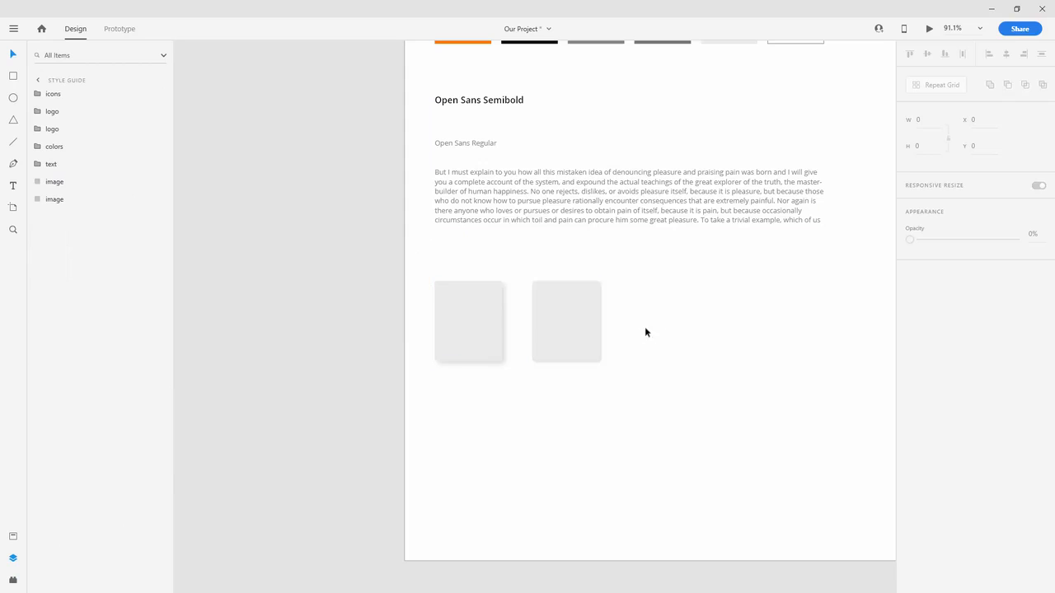
pyautogui.moveTo(645, 332); pyautogui.dragTo(198, 258)
pyautogui.hotkey('ctrl', 'g')
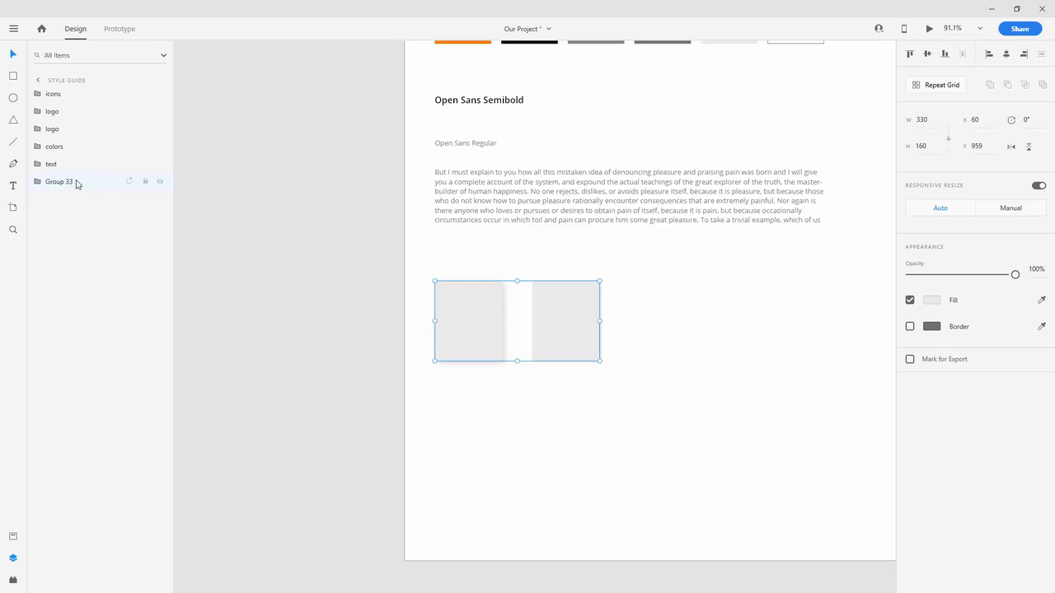
pyautogui.doubleClick(65, 182)
pyautogui.write('shadows')
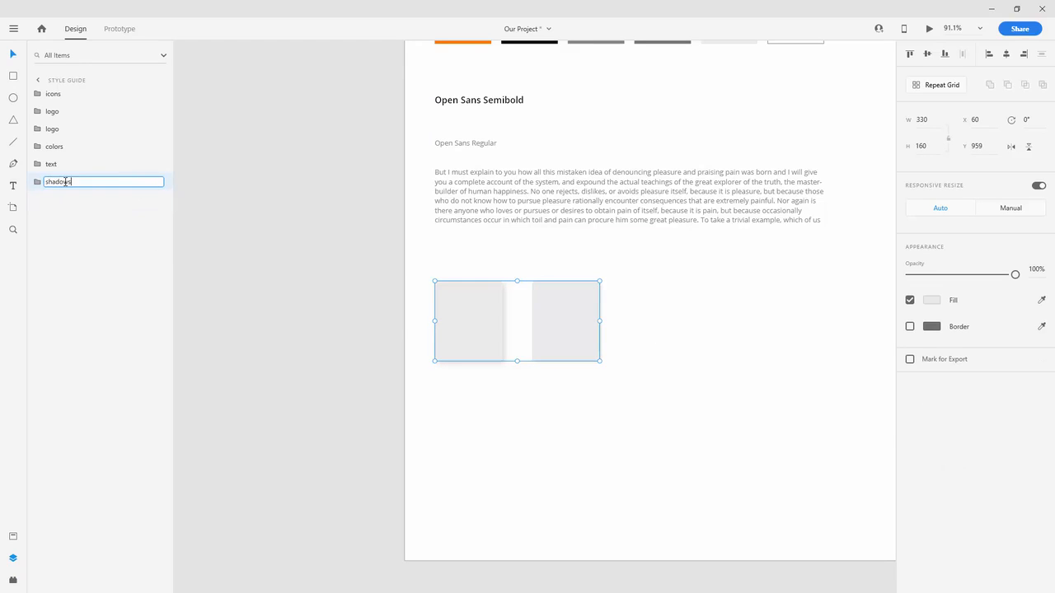
pyautogui.press('Return')
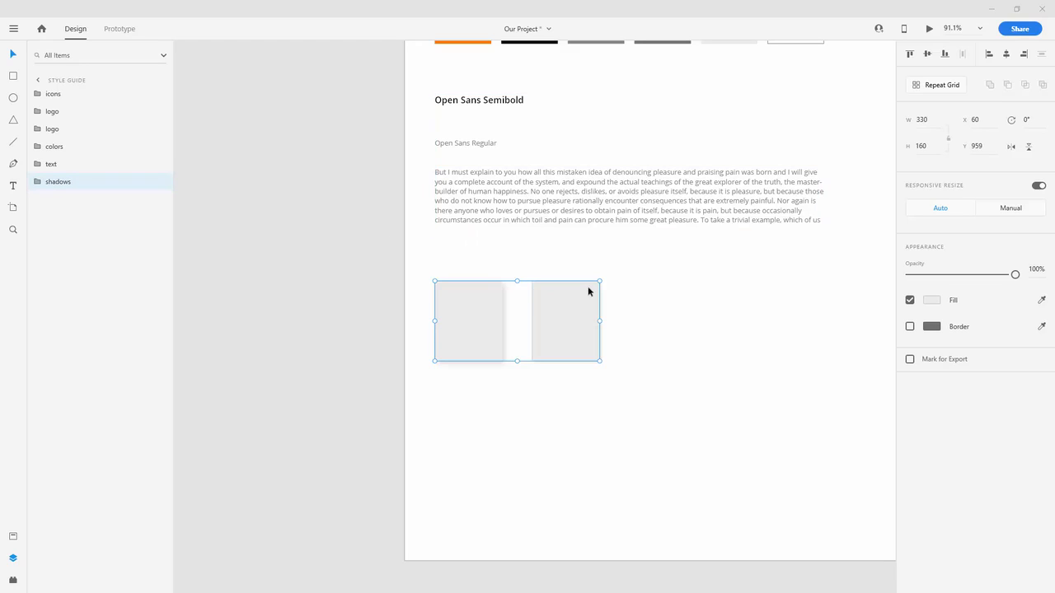
# - Duplicate the shadows group and place the copy to the right of the original at X 582, Y 959
pyautogui.scroll(-2, 593, 278)
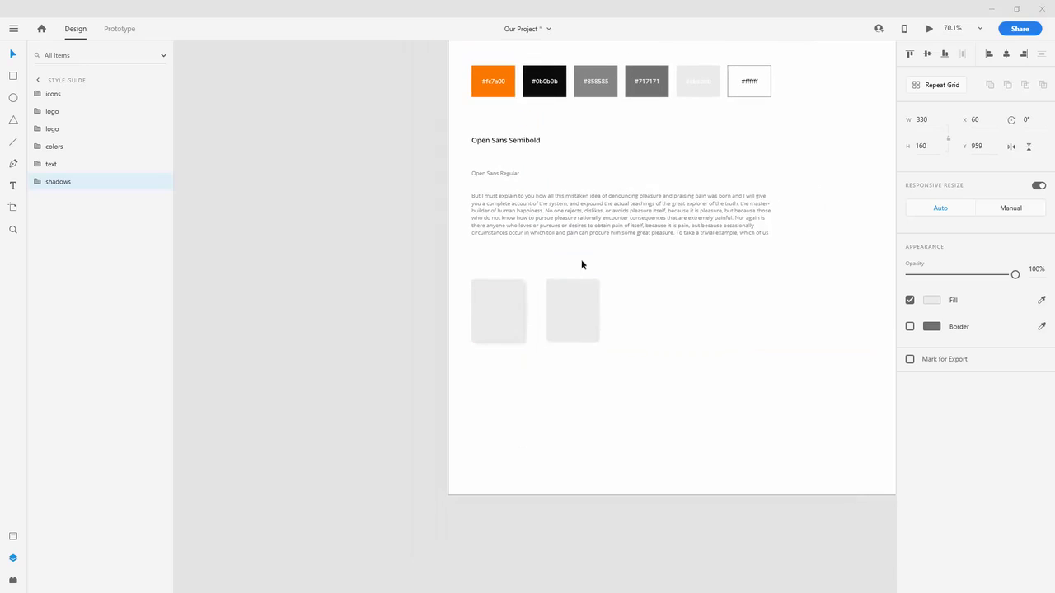
pyautogui.click(653, 255)
pyautogui.click(593, 290)
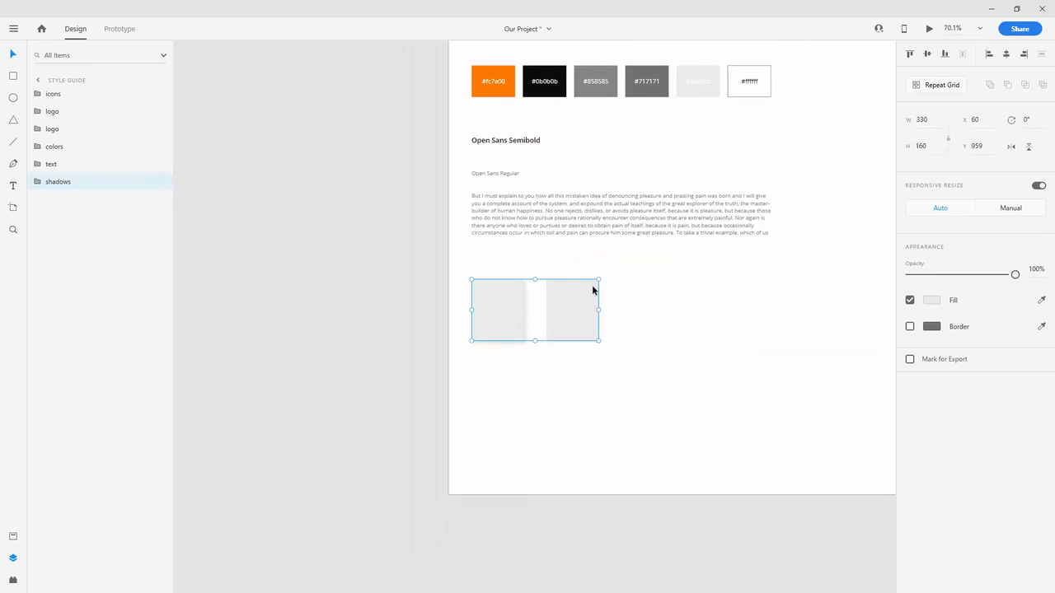
pyautogui.hotkey('ctrl', 'd')
pyautogui.moveTo(577, 310); pyautogui.dragTo(778, 305)
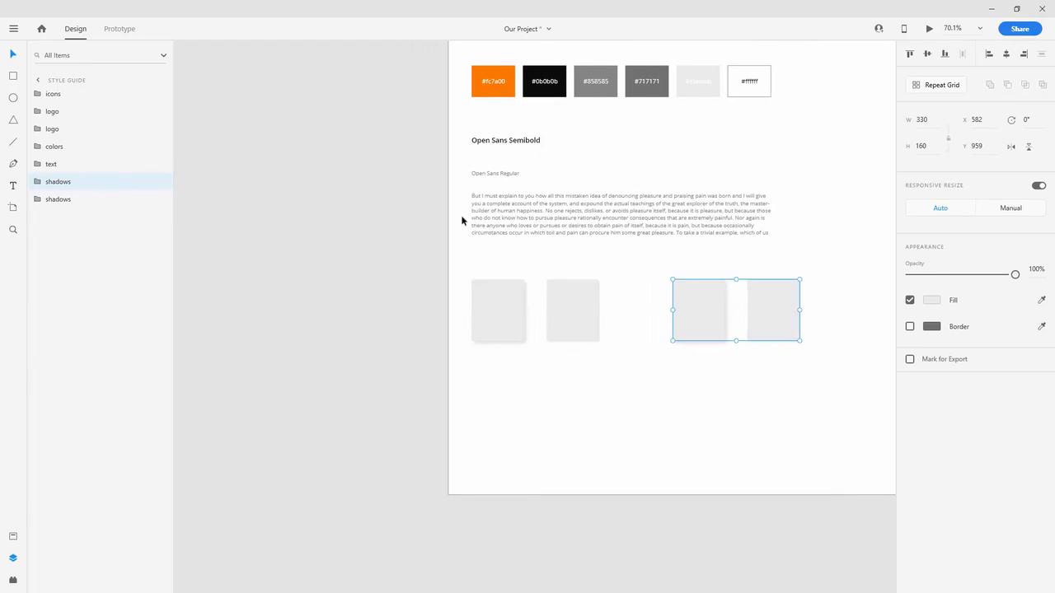
# - Rename the duplicated group gradients and move it closer to the shadows group, at X 490, Y 959
pyautogui.doubleClick(63, 201)
pyautogui.write('s')
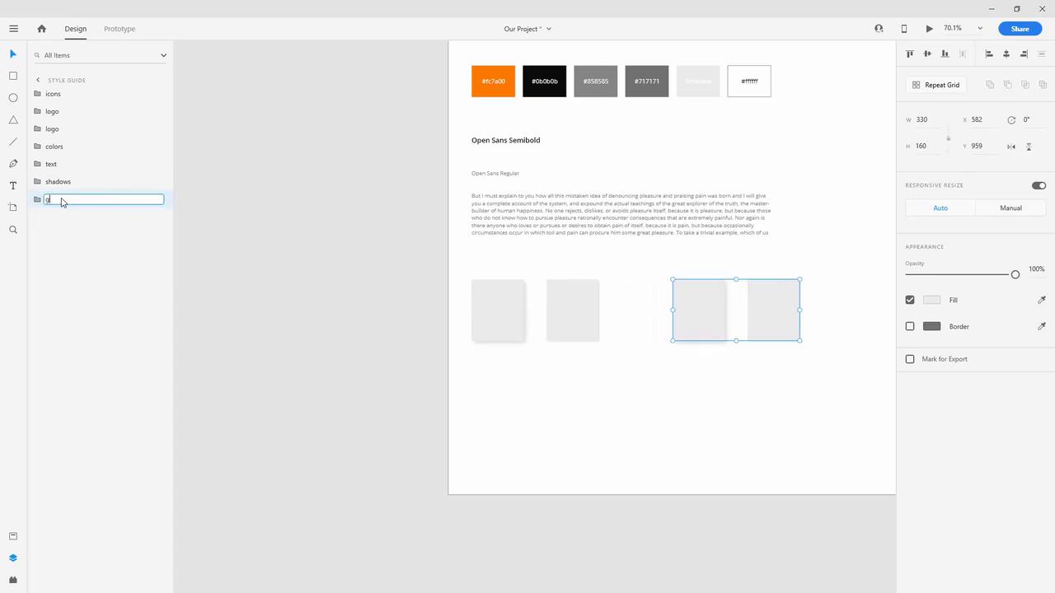
pyautogui.write('radients')
pyautogui.press('Return')
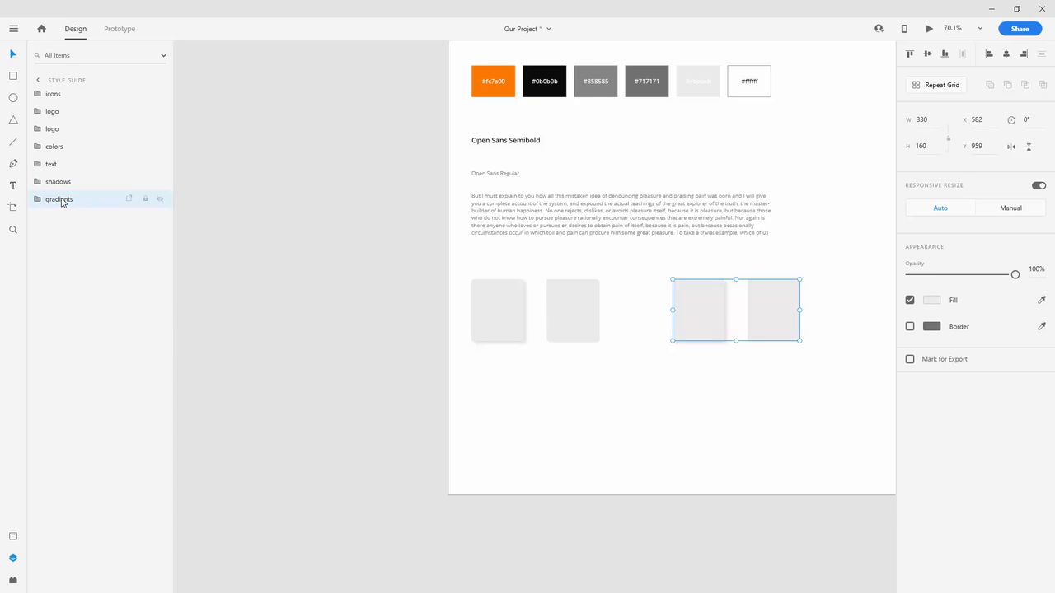
pyautogui.moveTo(711, 302); pyautogui.dragTo(680, 308)
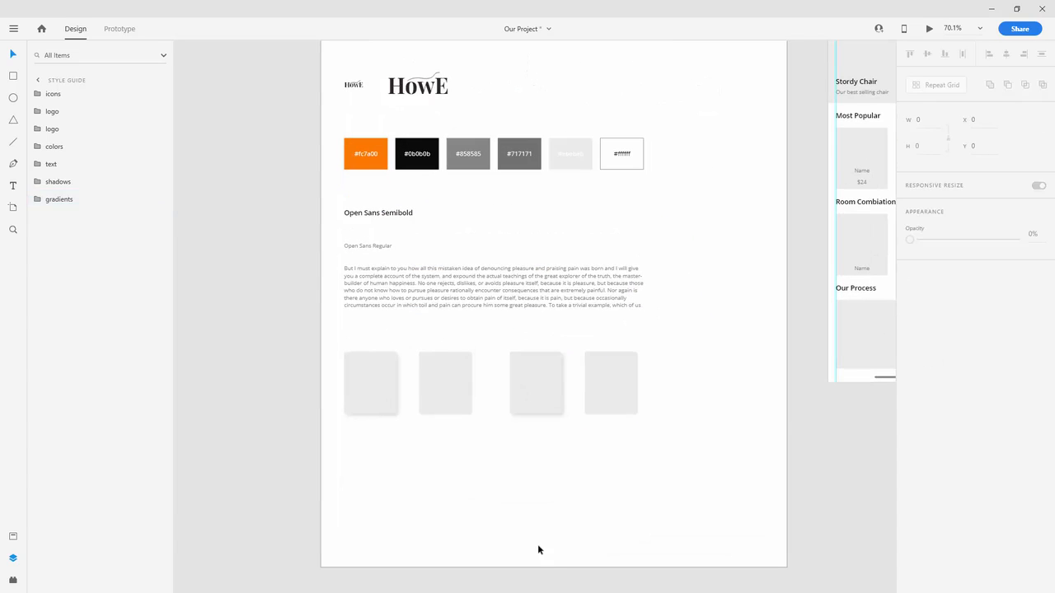
# - Shorten the Style Guide artboard from its bottom edge to a height of 1253
pyautogui.click(553, 568)
pyautogui.moveTo(552, 567); pyautogui.dragTo(562, 466)
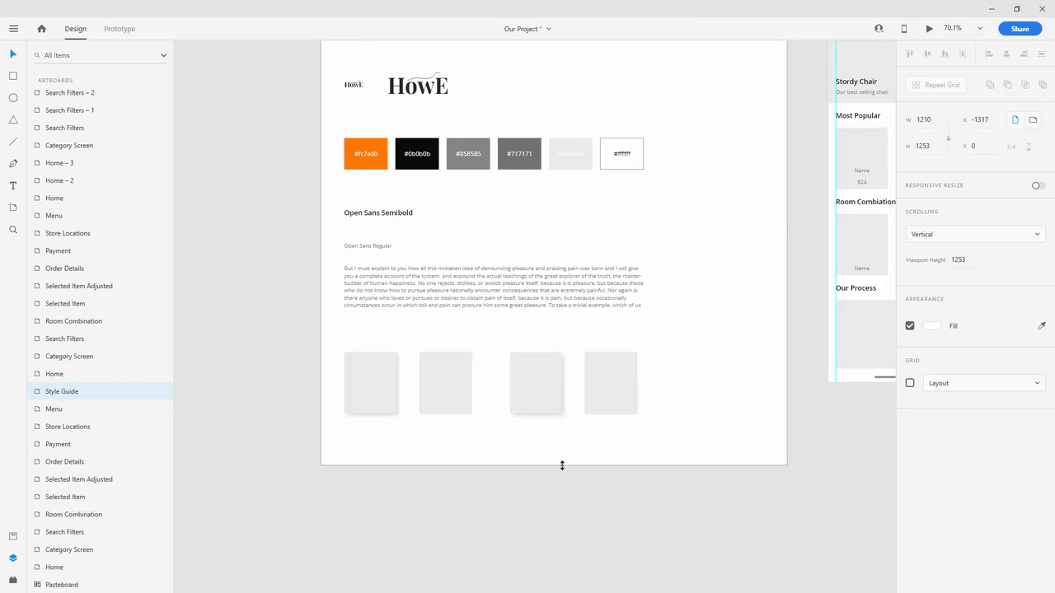
pyautogui.click(548, 374)
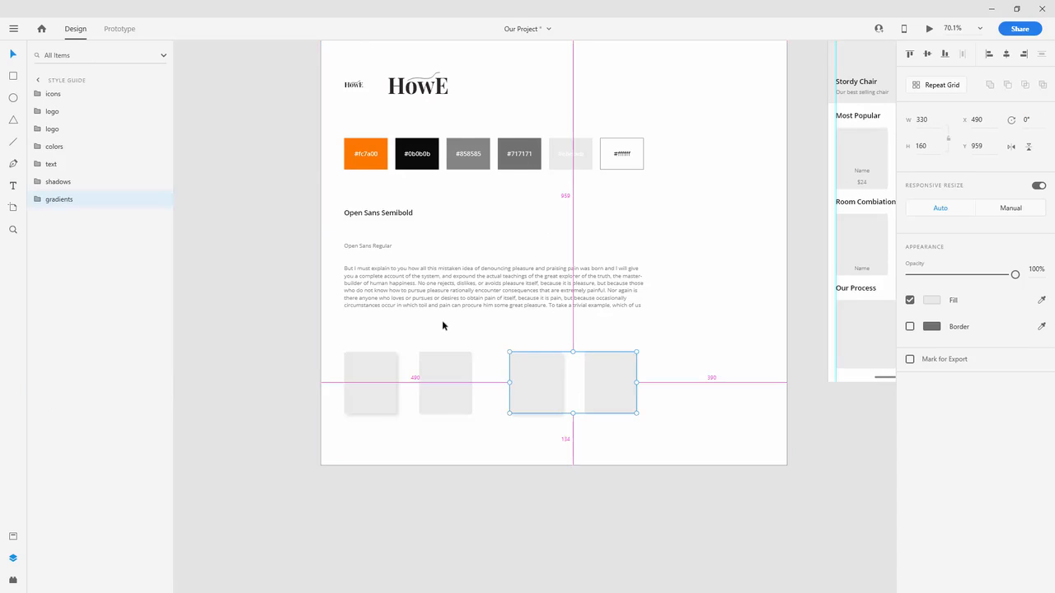
# - Copy the pink credit card background on the Design row's Payment artboard and paste its appearance onto the first gradients placeholder
pyautogui.scroll(-10, 386, 313)
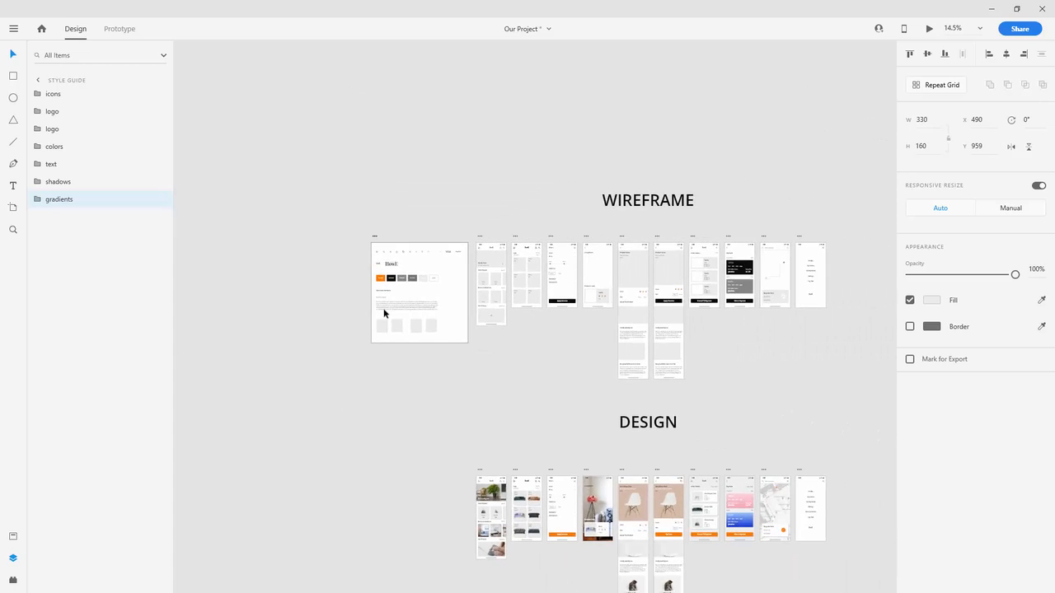
pyautogui.doubleClick(416, 328)
pyautogui.scroll(-3, 606, 398)
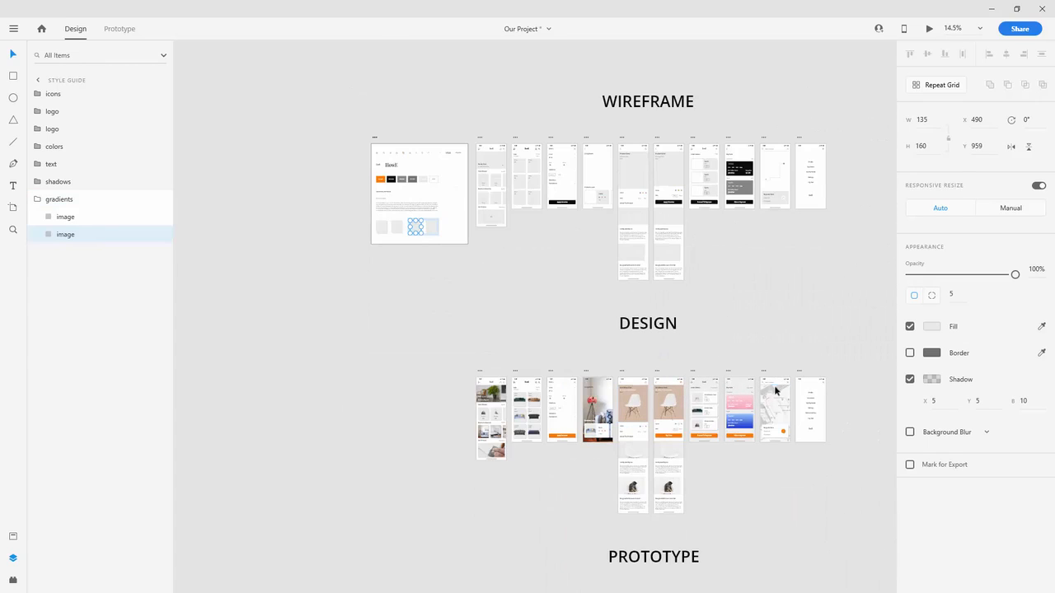
pyautogui.keyDown('ctrl'); pyautogui.click(747, 403); pyautogui.keyUp('ctrl')
pyautogui.rightClick(748, 403)
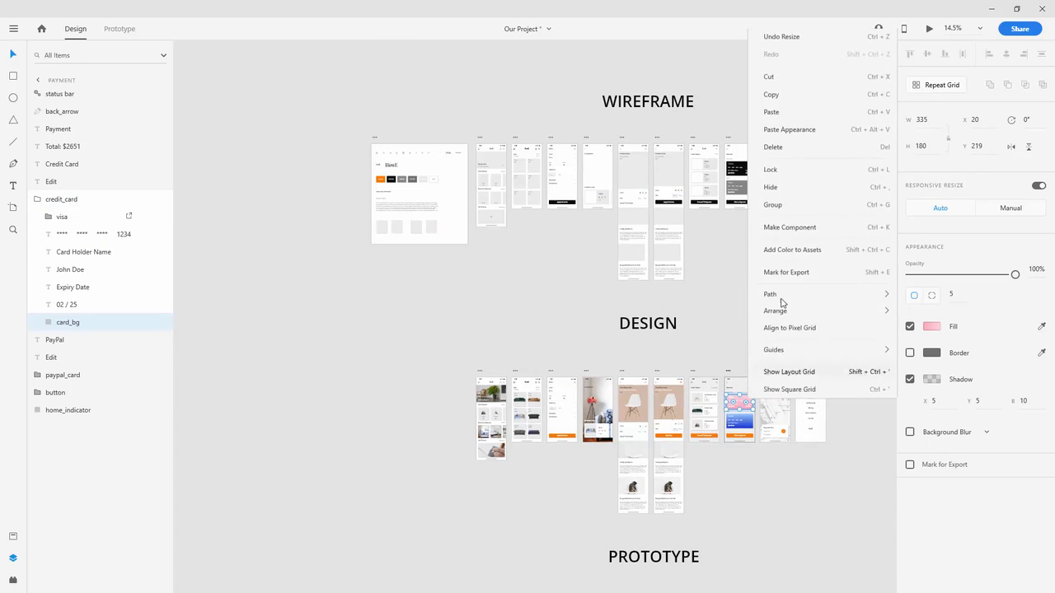
pyautogui.click(772, 96)
pyautogui.keyDown('ctrl'); pyautogui.click(412, 227); pyautogui.keyUp('ctrl')
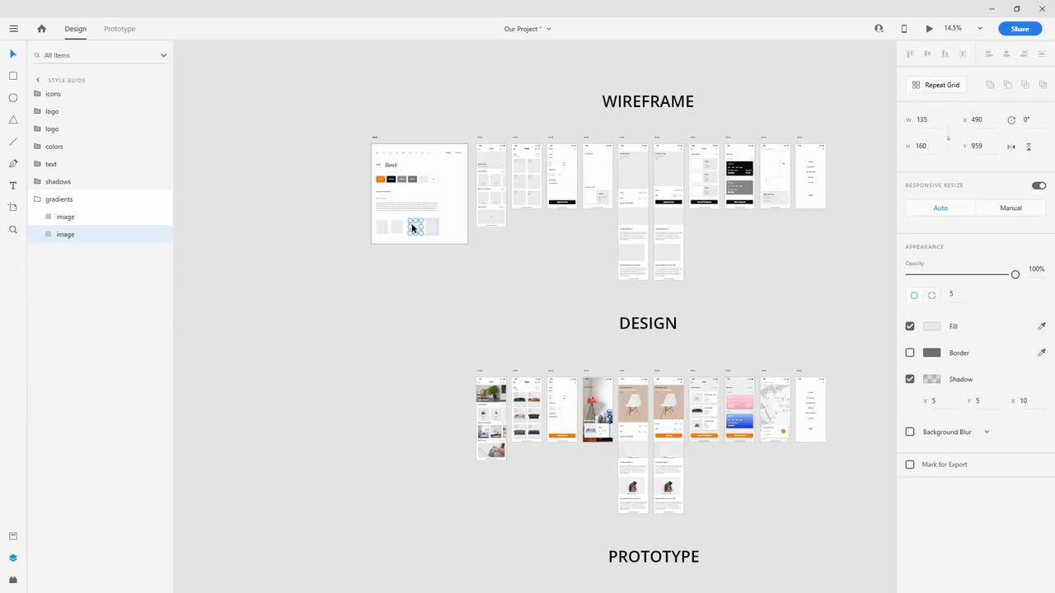
pyautogui.rightClick(412, 227)
pyautogui.click(449, 328)
# - Copy the blue PayPal card background on the Payment artboard and paste its appearance onto the second gradients placeholder
pyautogui.keyDown('ctrl'); pyautogui.click(757, 439); pyautogui.keyUp('ctrl')
pyautogui.rightClick(757, 439)
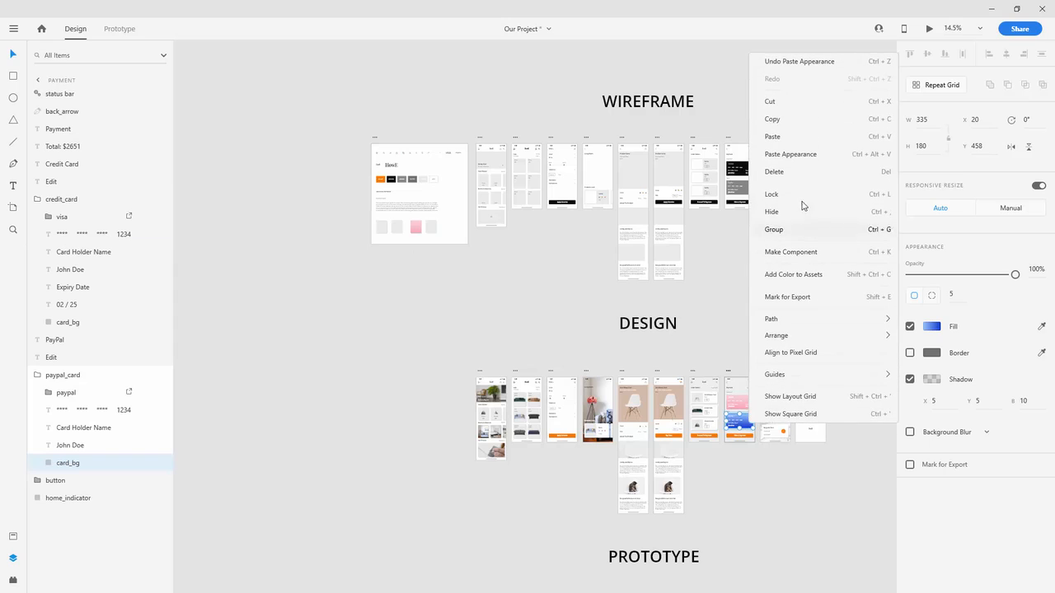
pyautogui.click(771, 122)
pyautogui.click(426, 225)
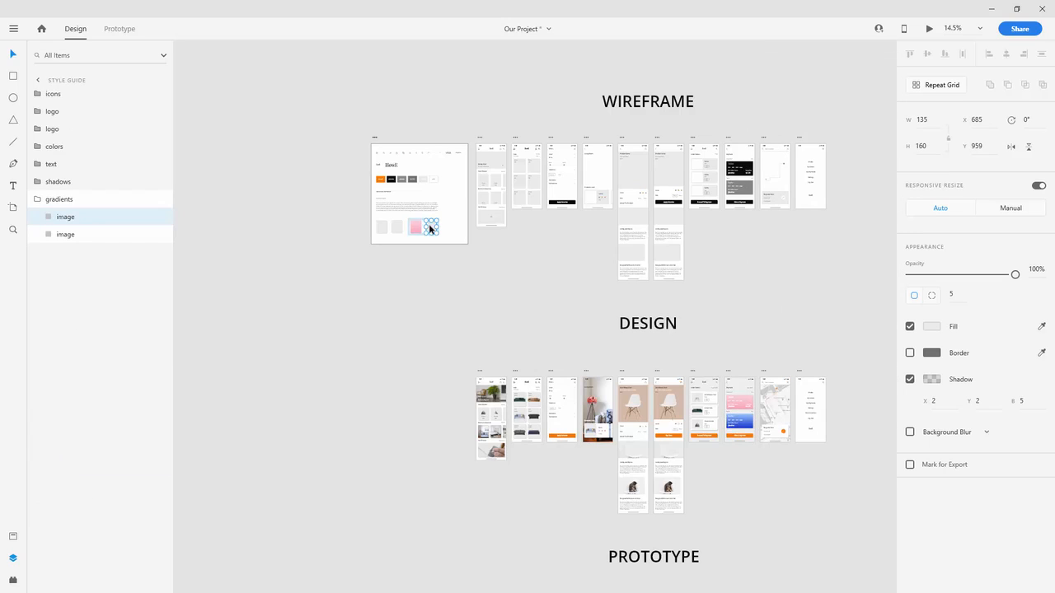
pyautogui.rightClick(429, 223)
pyautogui.click(468, 328)
pyautogui.click(441, 299)
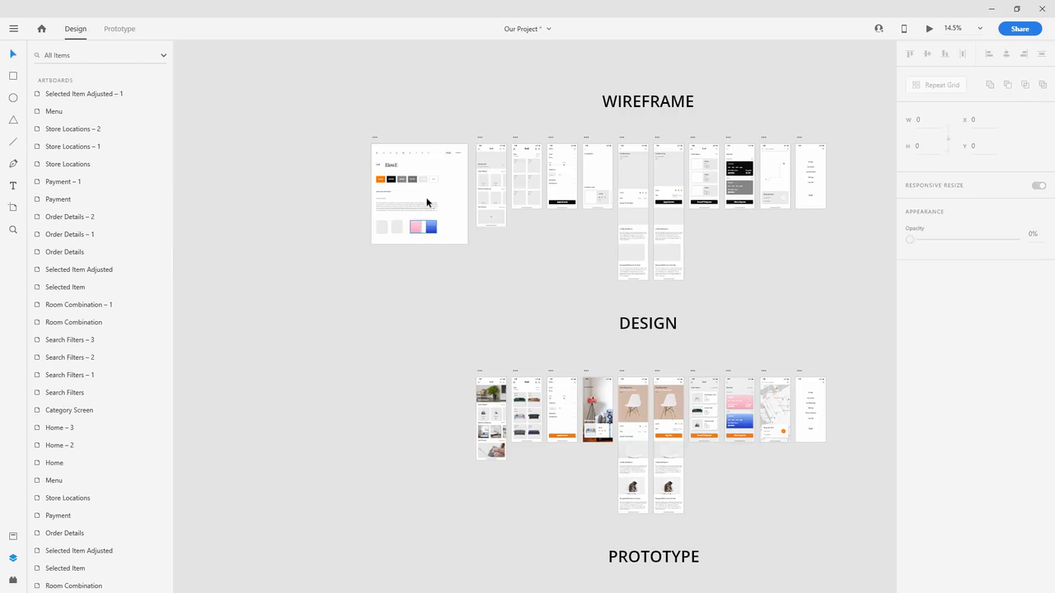
# - Duplicate the pink and blue gradient swatches inside the gradients group on the Style Guide artboard
pyautogui.scroll(10, 412, 247)
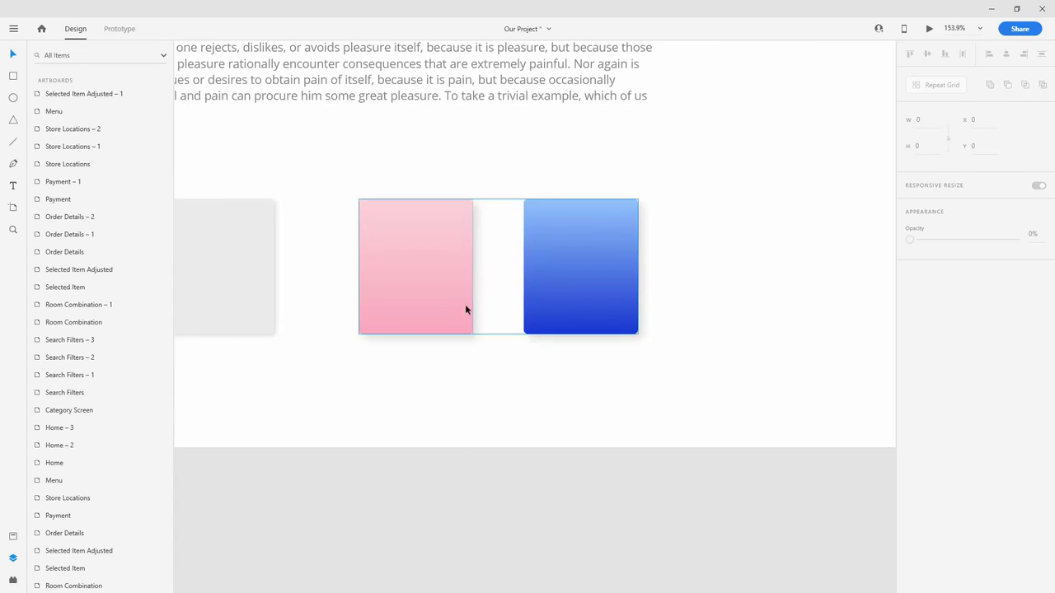
pyautogui.scroll(-5, 340, 351)
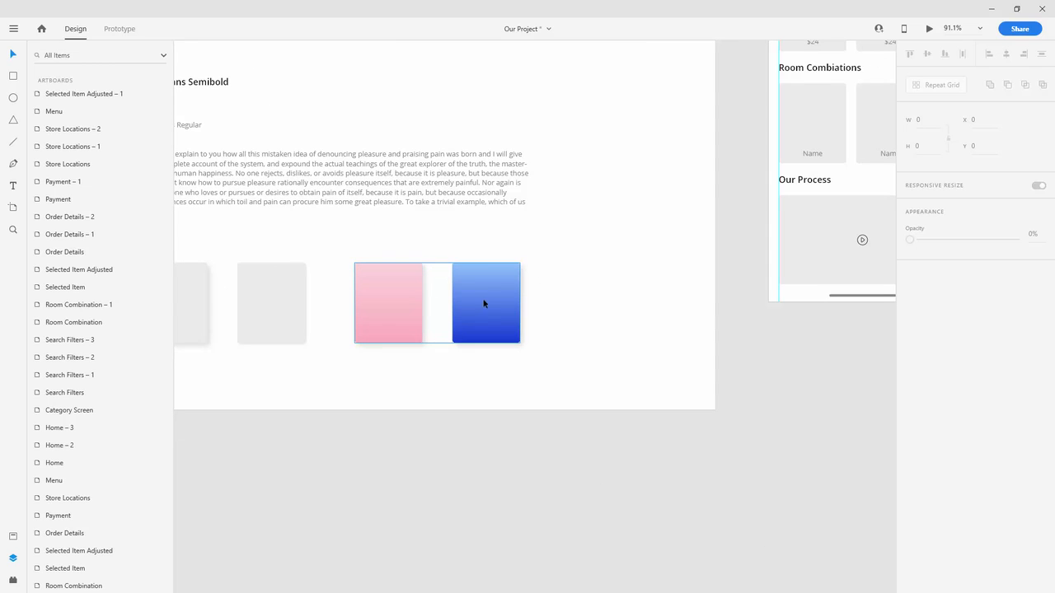
pyautogui.scroll(2, 633, 267)
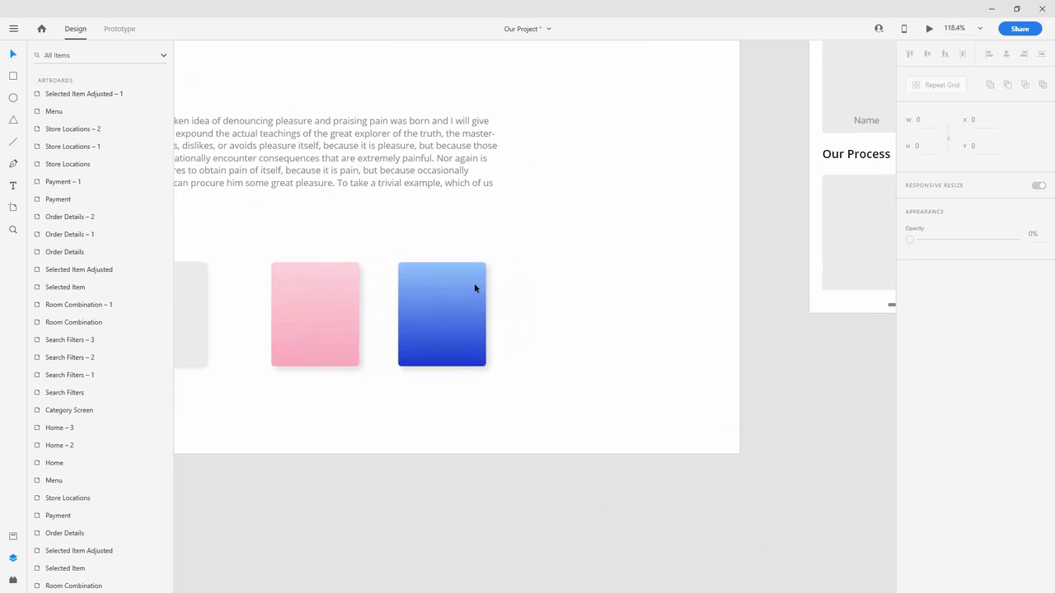
pyautogui.click(473, 288)
pyautogui.click(74, 219)
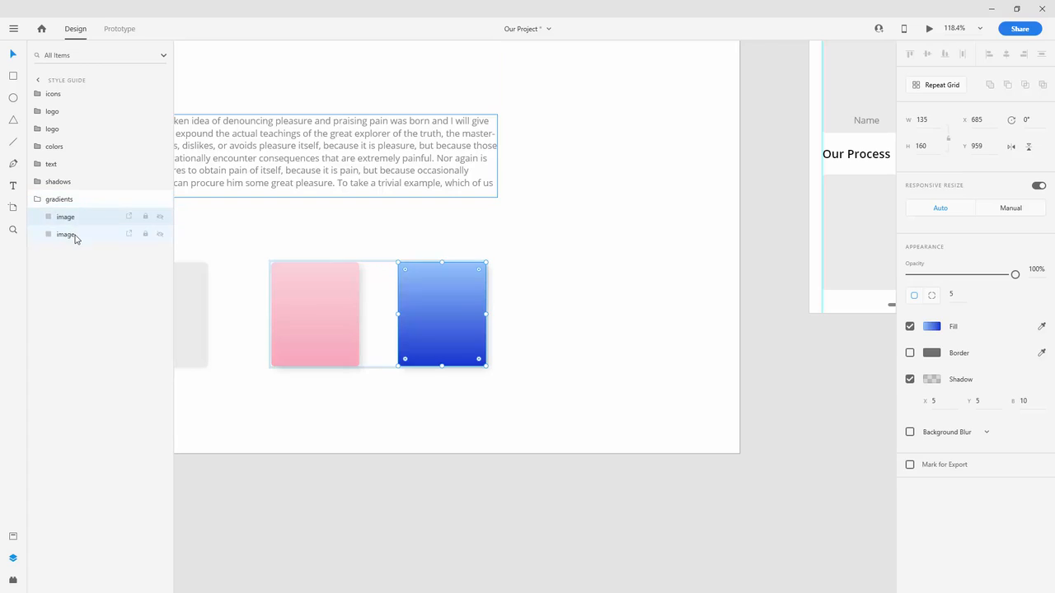
pyautogui.hotkey('ctrl', 'd')
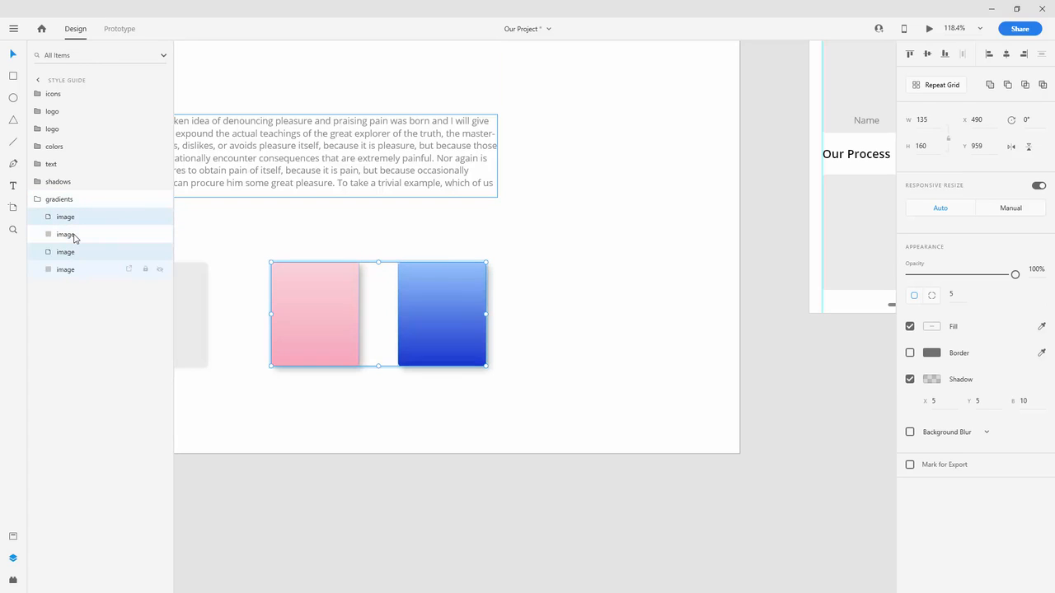
# - Reorder the gradients layers so the duplicated pink and blue swatches sit together at the top of the group
pyautogui.moveTo(83, 221); pyautogui.dragTo(83, 234)
pyautogui.keyDown('shift'); pyautogui.click(83, 236); pyautogui.keyUp('shift')
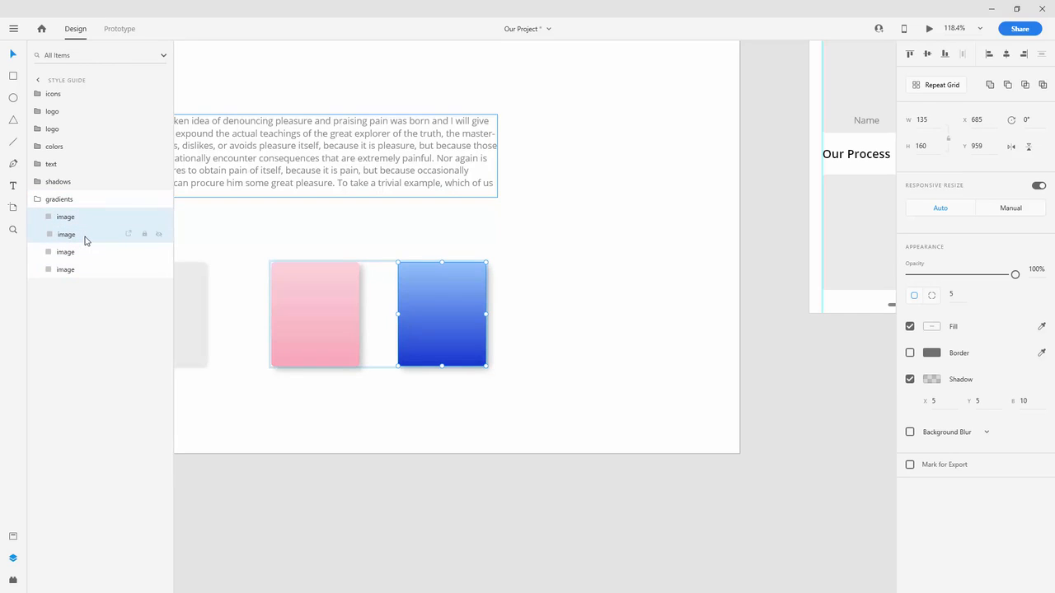
pyautogui.click(79, 222)
pyautogui.keyDown('shift'); pyautogui.click(81, 250); pyautogui.keyUp('shift')
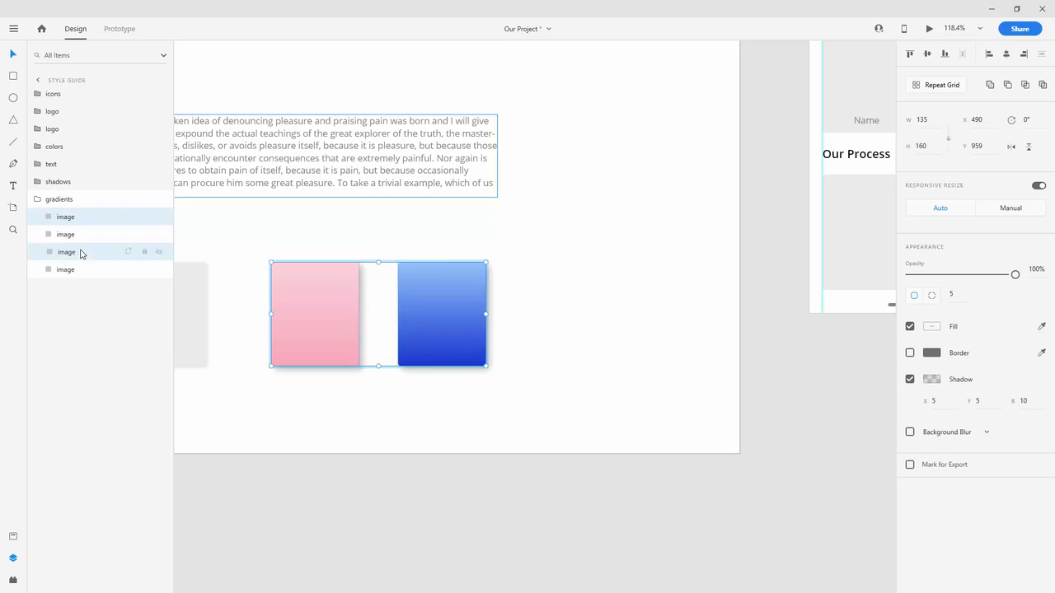
pyautogui.moveTo(90, 253); pyautogui.dragTo(89, 230)
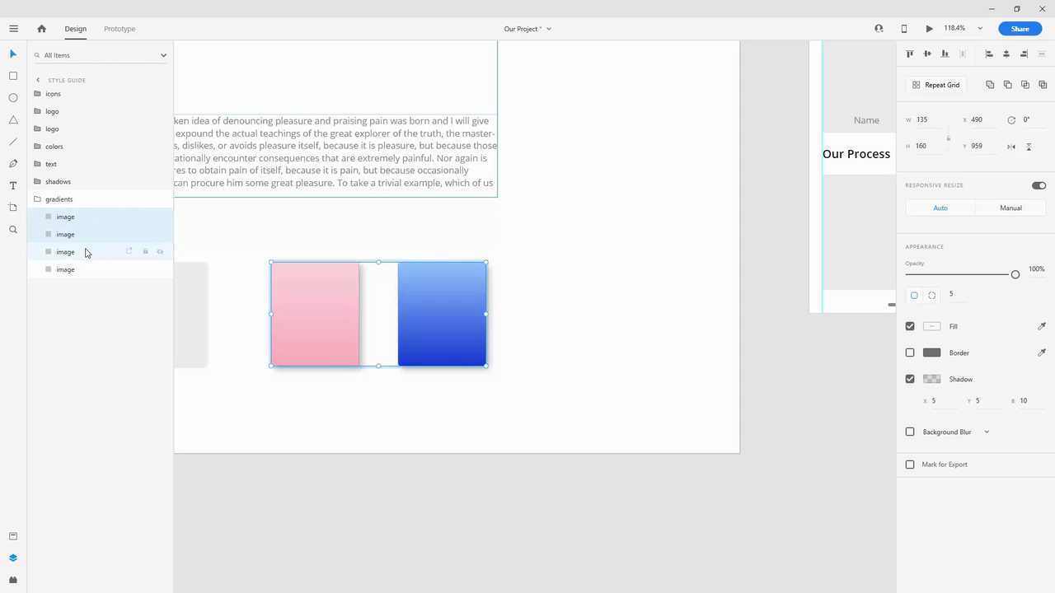
# - Move the lower pair of pink and blue swatches in the gradients group right, to X 860
pyautogui.click(86, 250)
pyautogui.keyDown('shift'); pyautogui.click(87, 273); pyautogui.keyUp('shift')
pyautogui.hotkey('shift', 'Right')
pyautogui.hotkey('shift', 'Right')
pyautogui.hotkey('shift', 'Right')
pyautogui.hotkey('shift', 'Right')
pyautogui.hotkey('shift', 'Right')
pyautogui.hotkey('shift', 'Right')
pyautogui.hotkey('shift', 'Right')
pyautogui.hotkey('shift', 'Right')
pyautogui.hotkey('shift', 'Right')
pyautogui.hotkey('shift', 'Right')
pyautogui.hotkey('shift', 'Right')
pyautogui.hotkey('shift', 'Right')
pyautogui.hotkey('shift', 'Right')
pyautogui.hotkey('shift', 'Right')
pyautogui.hotkey('shift', 'Right')
pyautogui.hotkey('shift', 'Right')
pyautogui.hotkey('shift', 'Right')
pyautogui.hotkey('shift', 'Right')
pyautogui.hotkey('shift', 'Right')
pyautogui.hotkey('shift', 'Right')
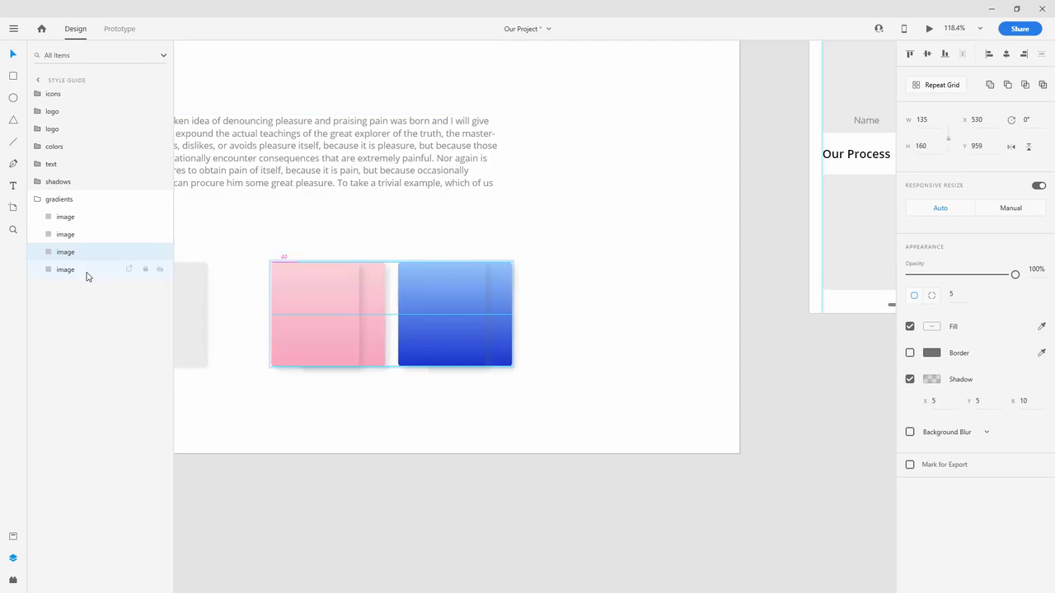
pyautogui.hotkey('shift', 'Right')
pyautogui.hotkey('shift', 'Right')
pyautogui.hotkey('shift', 'Right')
pyautogui.hotkey('shift', 'Right')
pyautogui.hotkey('shift', 'Right')
pyautogui.hotkey('shift', 'Right')
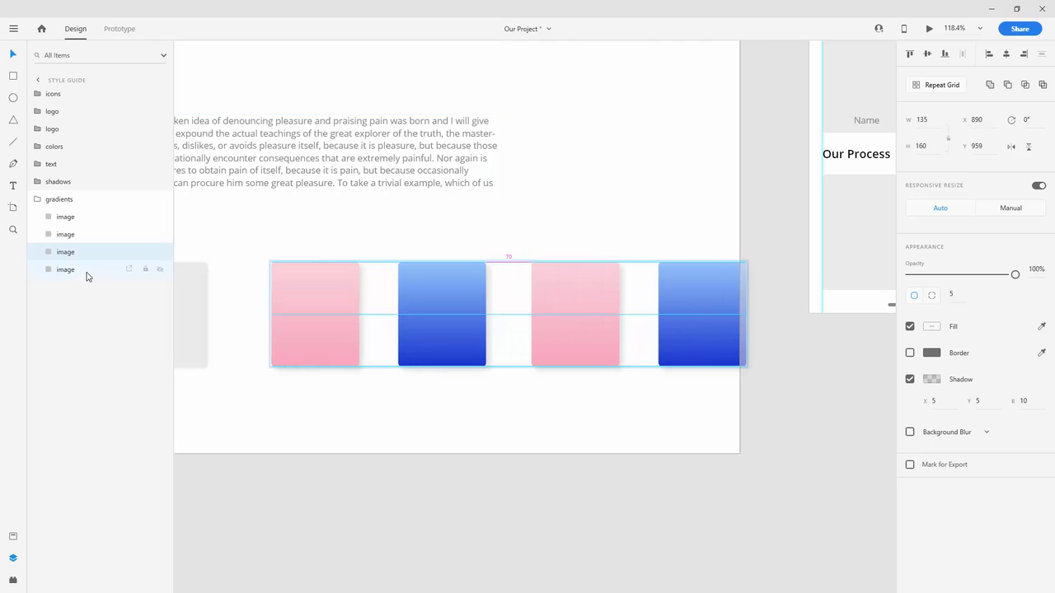
pyautogui.hotkey('shift', 'Left')
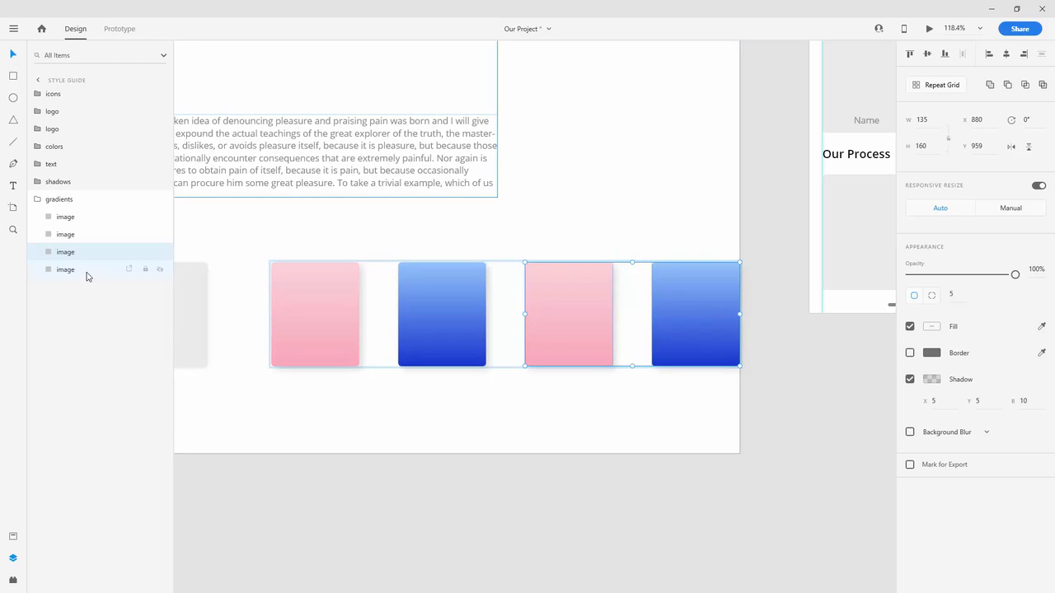
pyautogui.hotkey('shift', 'Left')
pyautogui.hotkey('shift', 'Left')
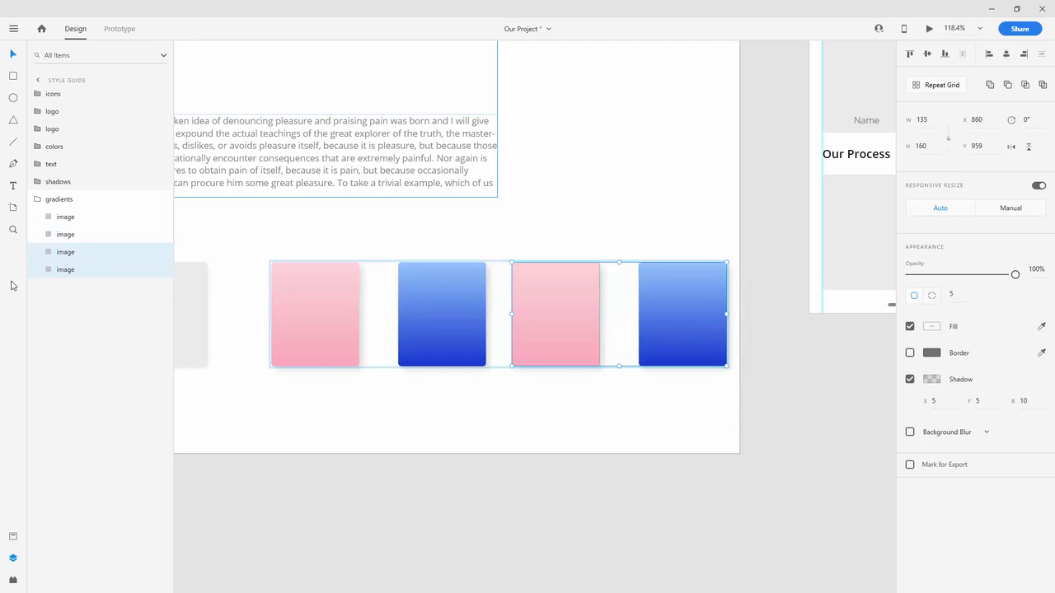
# - Place the right pair's pink layer above its blue one and move the last blue swatch left to X 1035
pyautogui.click(58, 271)
pyautogui.moveTo(68, 271); pyautogui.dragTo(71, 251)
pyautogui.click(73, 270)
pyautogui.hotkey('shift', 'Left')
pyautogui.hotkey('shift', 'Left')
pyautogui.hotkey('shift', 'Left')
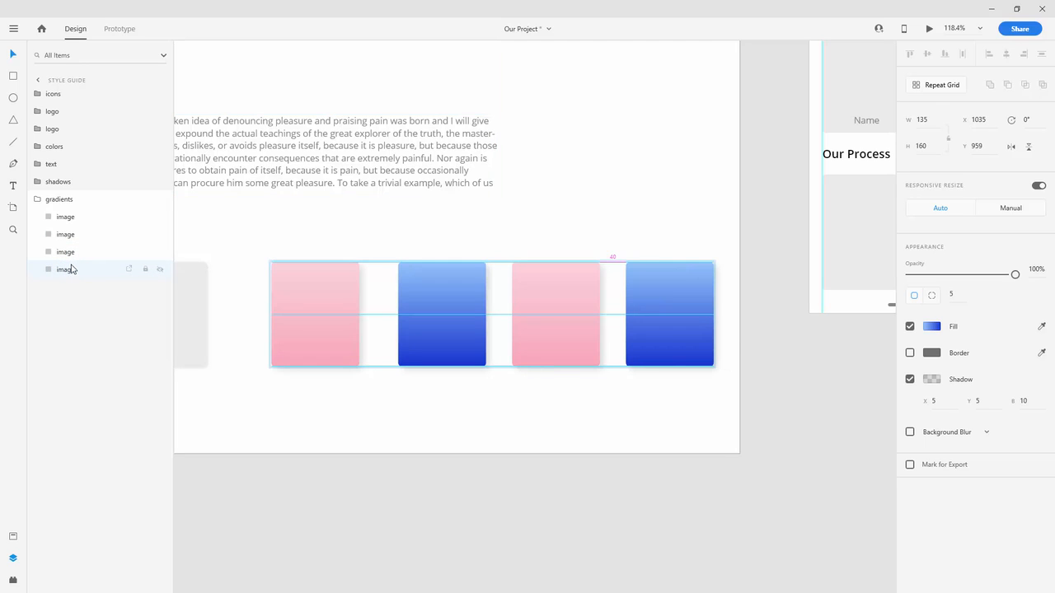
# - Bring the first pink swatch's layer to the top of the gradients group and move the other three swatches left to X 665
pyautogui.click(80, 235)
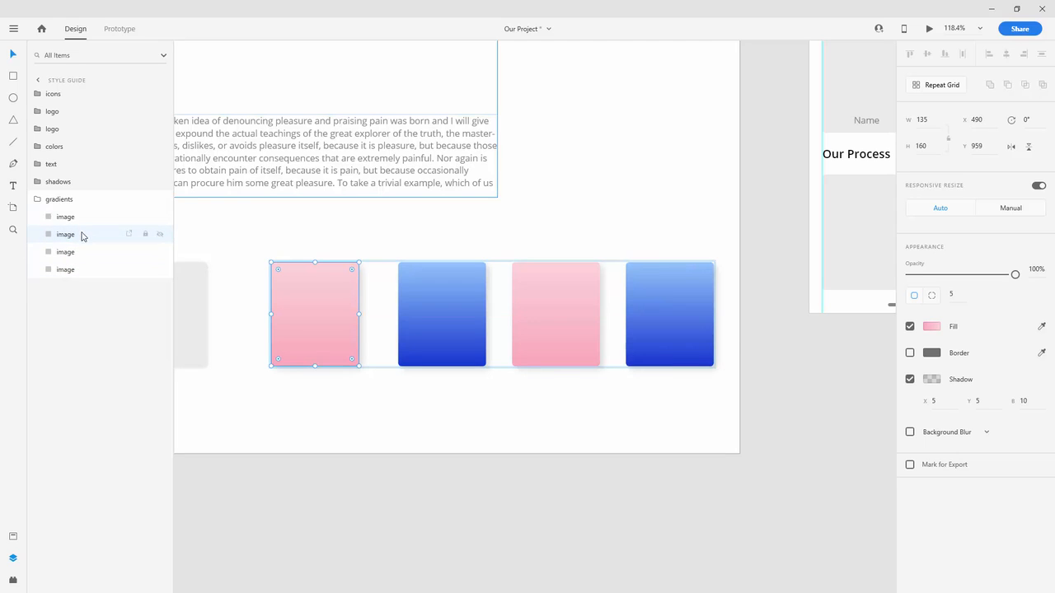
pyautogui.moveTo(82, 234); pyautogui.dragTo(85, 208)
pyautogui.click(82, 235)
pyautogui.keyDown('shift'); pyautogui.click(86, 272); pyautogui.keyUp('shift')
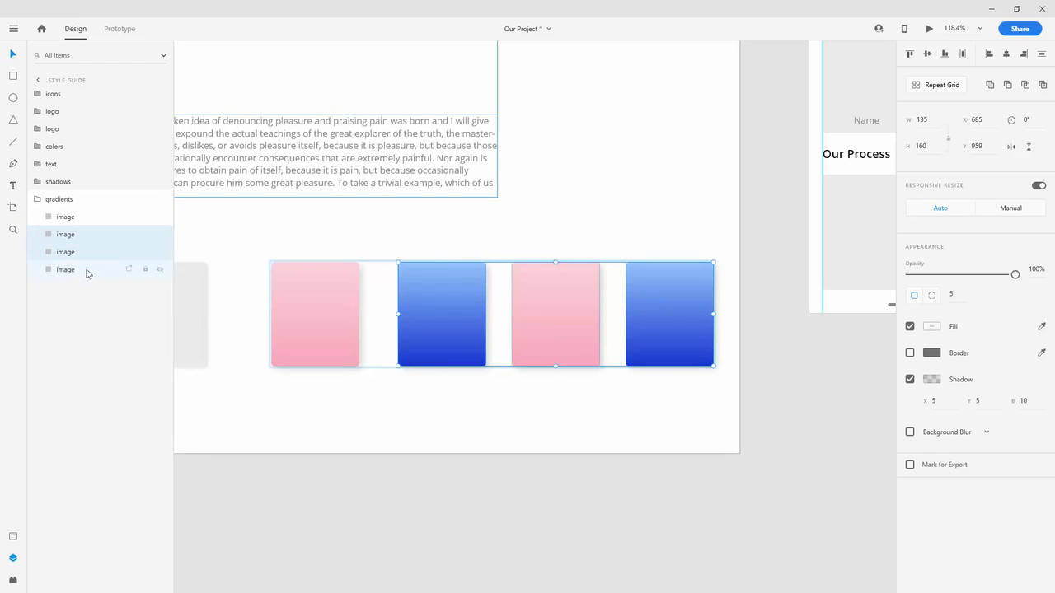
pyautogui.hotkey('shift', 'Left')
pyautogui.hotkey('shift', 'Left')
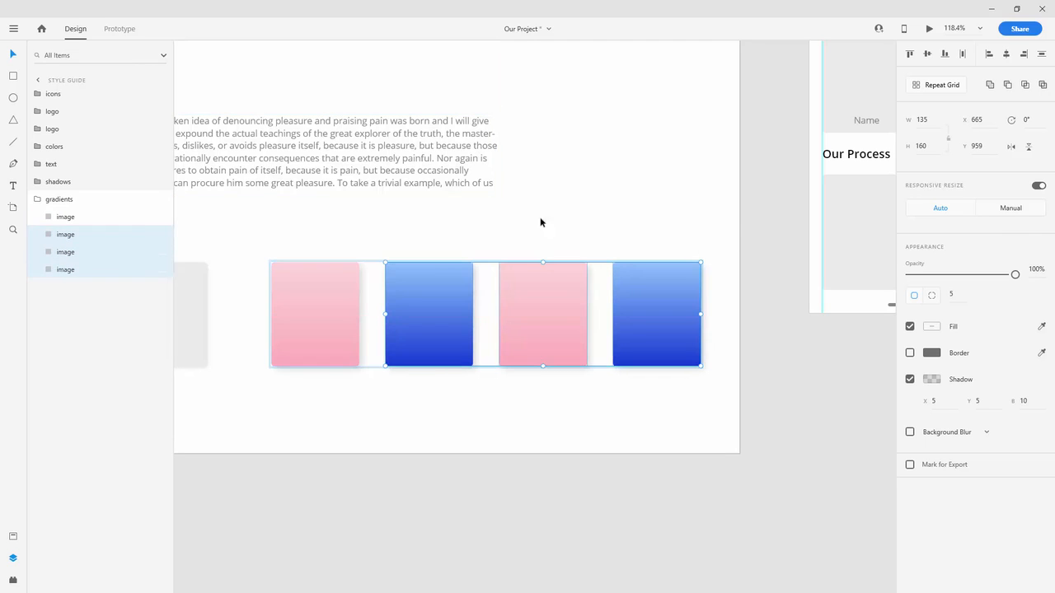
pyautogui.click(555, 207)
# - Move the second grey card in the shadows group left to X 235
pyautogui.scroll(-5, 556, 207)
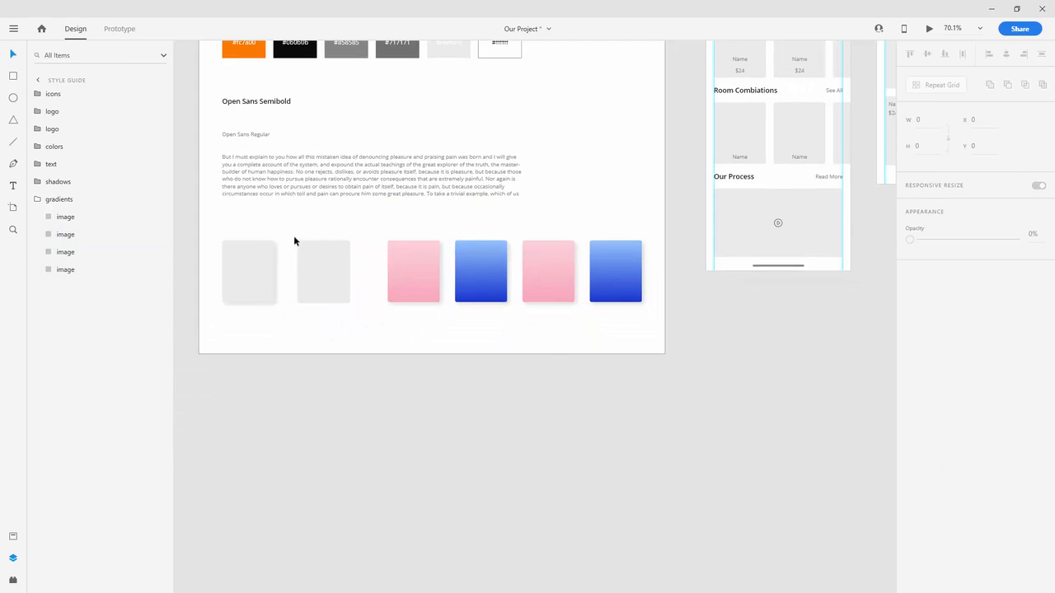
pyautogui.scroll(5, 244, 237)
pyautogui.click(407, 282)
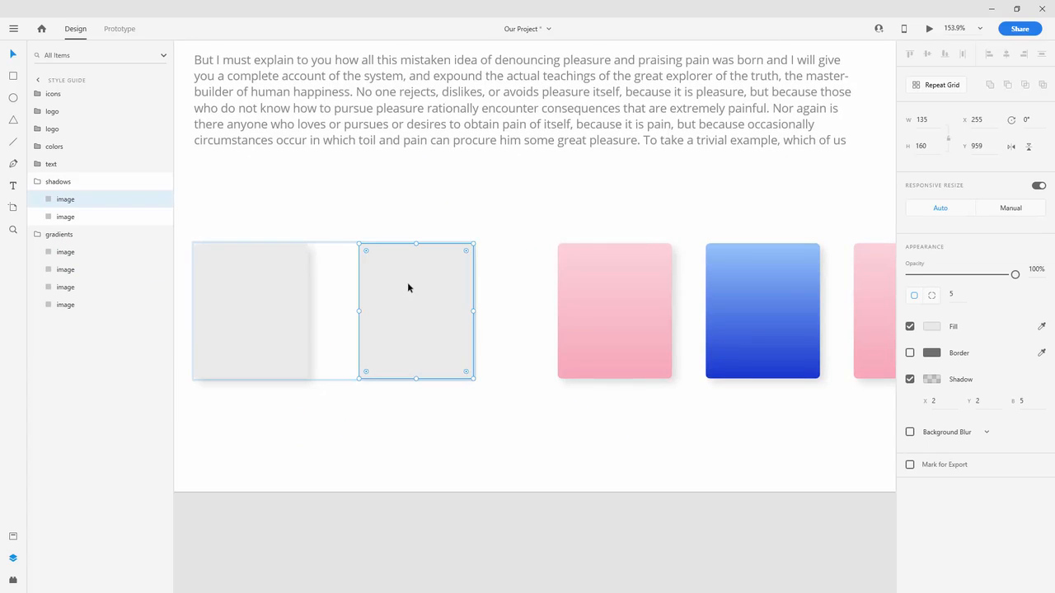
pyautogui.hotkey('shift', 'Left')
pyautogui.hotkey('shift', 'Left')
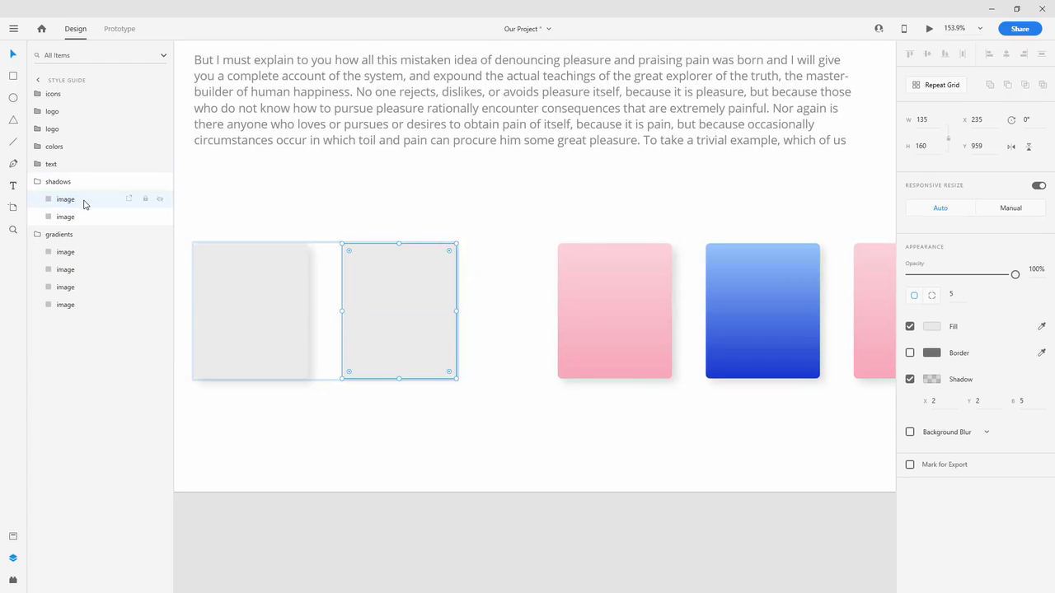
# - Collapse the shadows group and move the whole gradients group left, to X 470
pyautogui.click(37, 181)
pyautogui.doubleClick(59, 198)
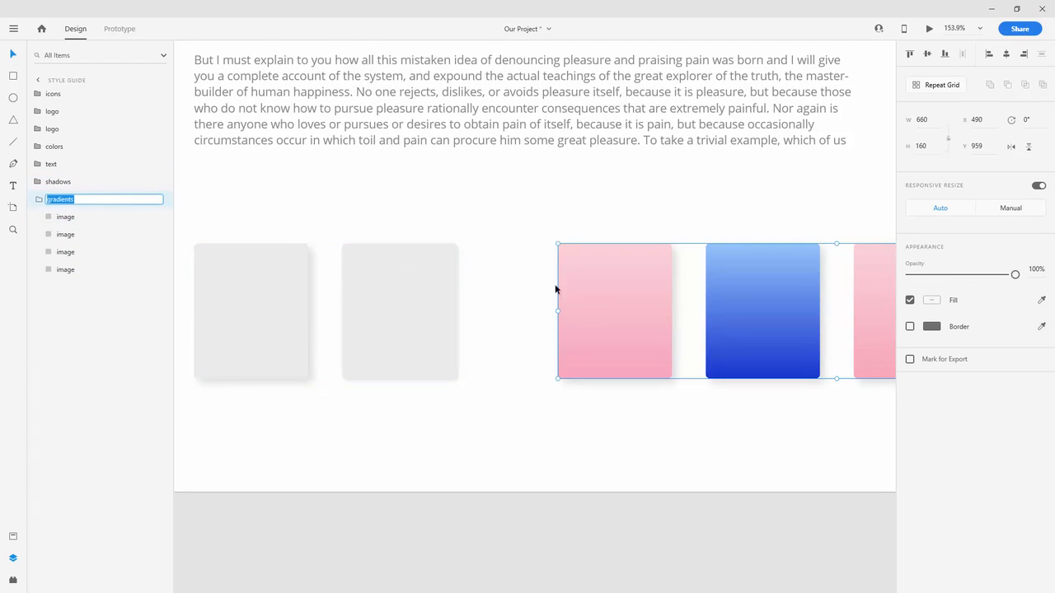
pyautogui.moveTo(613, 287); pyautogui.dragTo(596, 285)
pyautogui.click(586, 201)
pyautogui.scroll(-5, 384, 228)
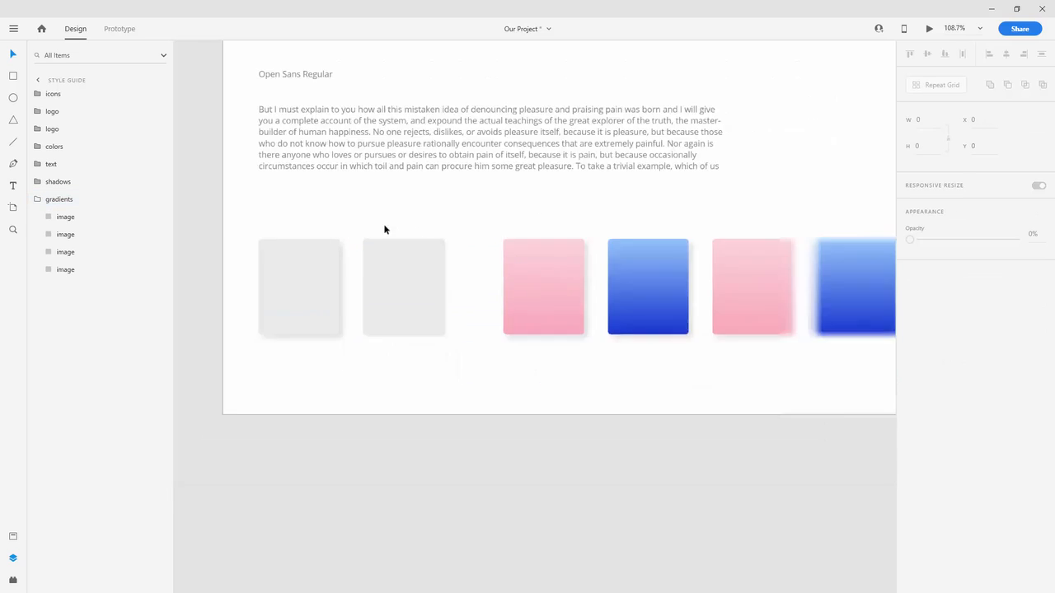
pyautogui.click(506, 255)
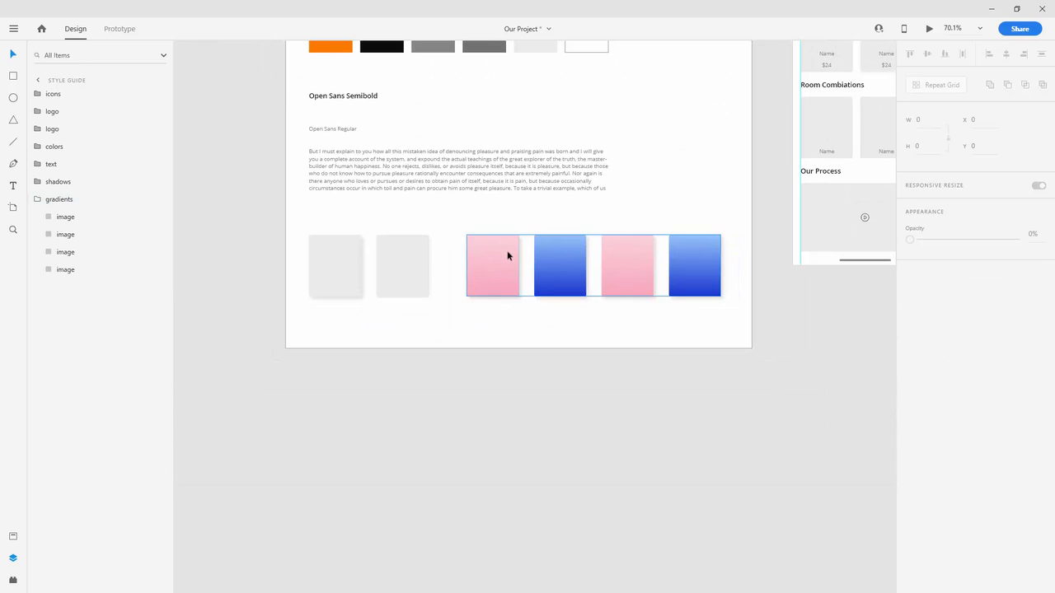
pyautogui.scroll(3, 546, 263)
pyautogui.click(617, 319)
pyautogui.scroll(-5, 622, 293)
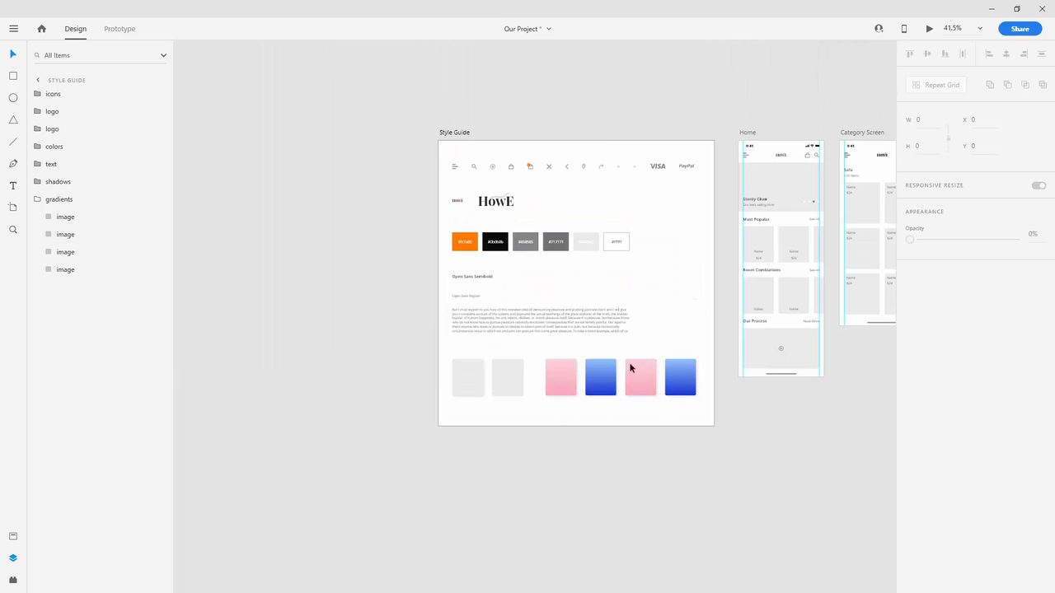
# - Turn off the shadow on the first pink and the first blue gradient swatch
pyautogui.scroll(2, 621, 382)
pyautogui.scroll(3, 621, 382)
pyautogui.click(539, 376)
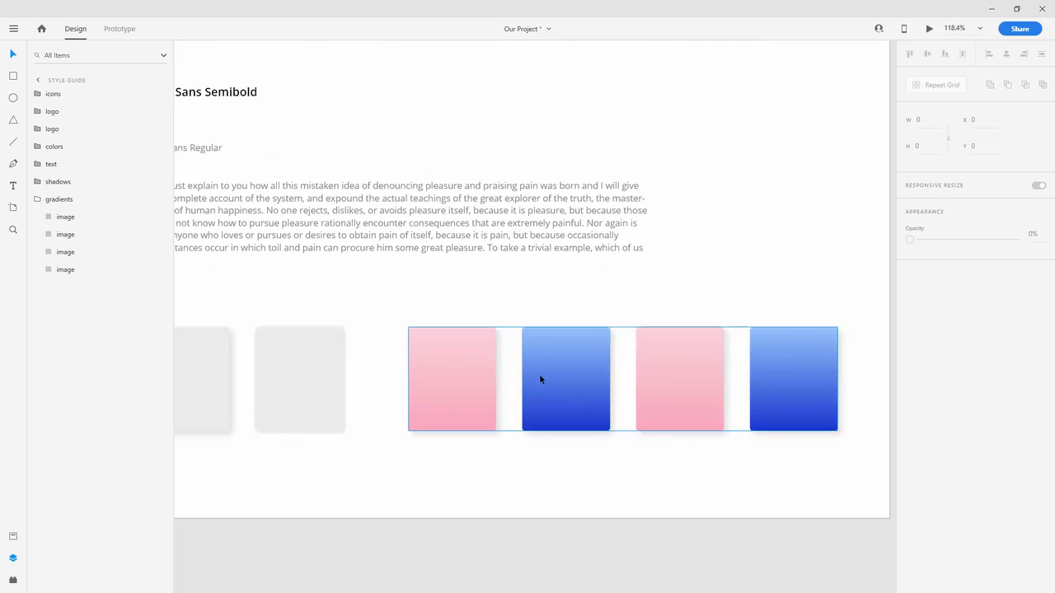
pyautogui.doubleClick(462, 376)
pyautogui.click(911, 380)
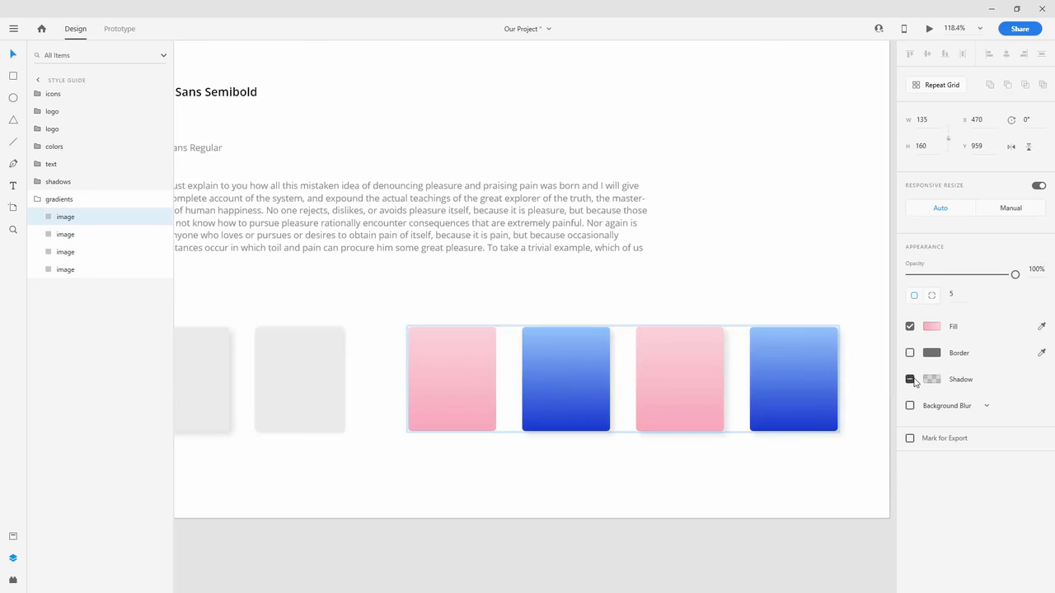
pyautogui.click(609, 389)
pyautogui.click(909, 379)
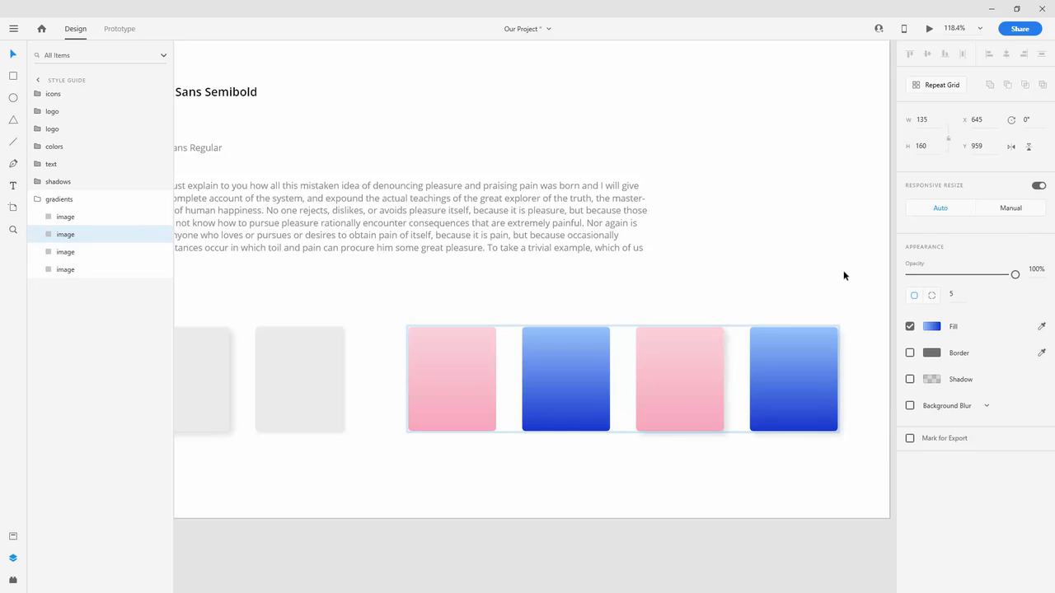
pyautogui.click(843, 272)
# - Review the Style Guide artboard and compare it with the Order Details and Payment screens in the Prototype row
pyautogui.scroll(-3, 691, 370)
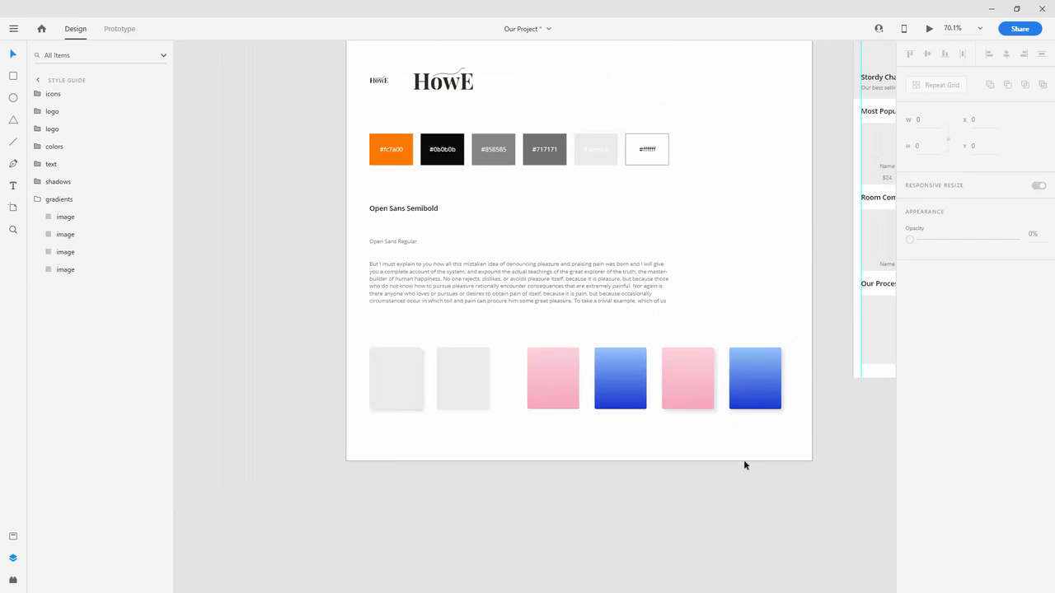
pyautogui.scroll(-5, 485, 350)
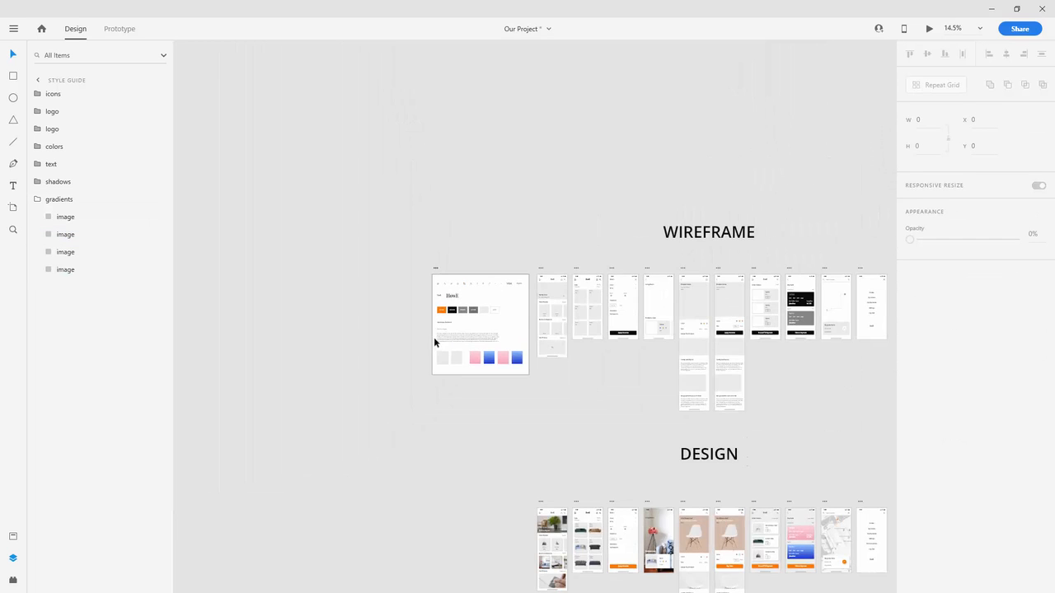
pyautogui.scroll(-3, 434, 338)
pyautogui.scroll(-10, 486, 357)
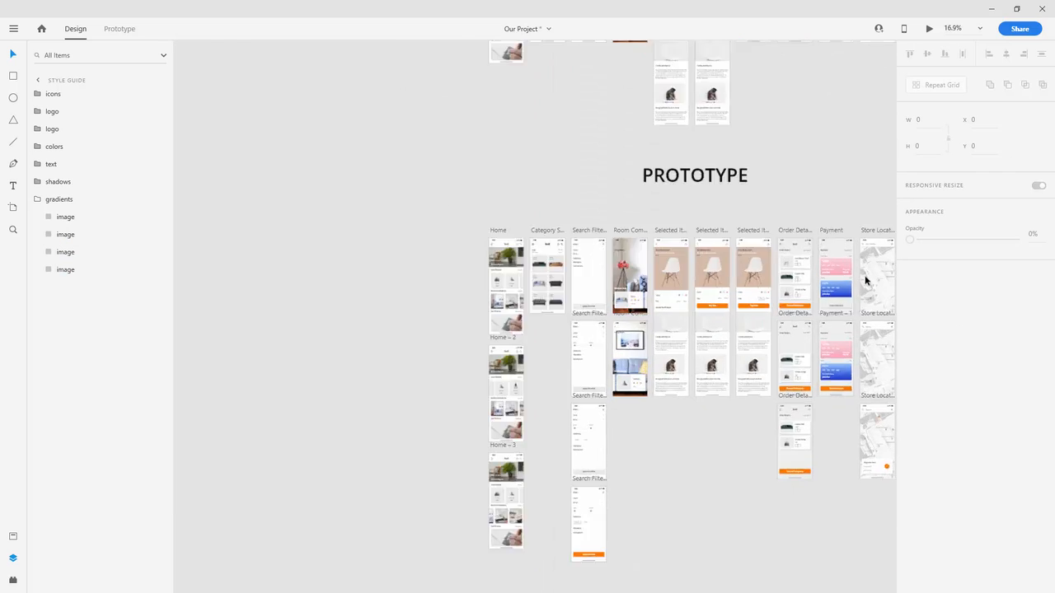
pyautogui.scroll(5, 857, 280)
pyautogui.scroll(1, 818, 264)
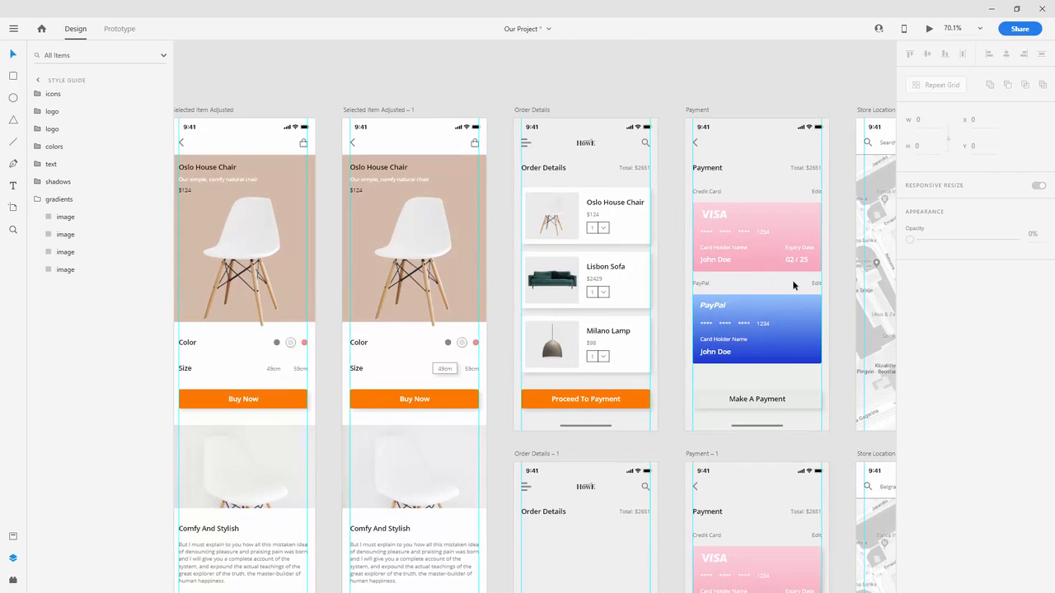
pyautogui.scroll(-3, 794, 285)
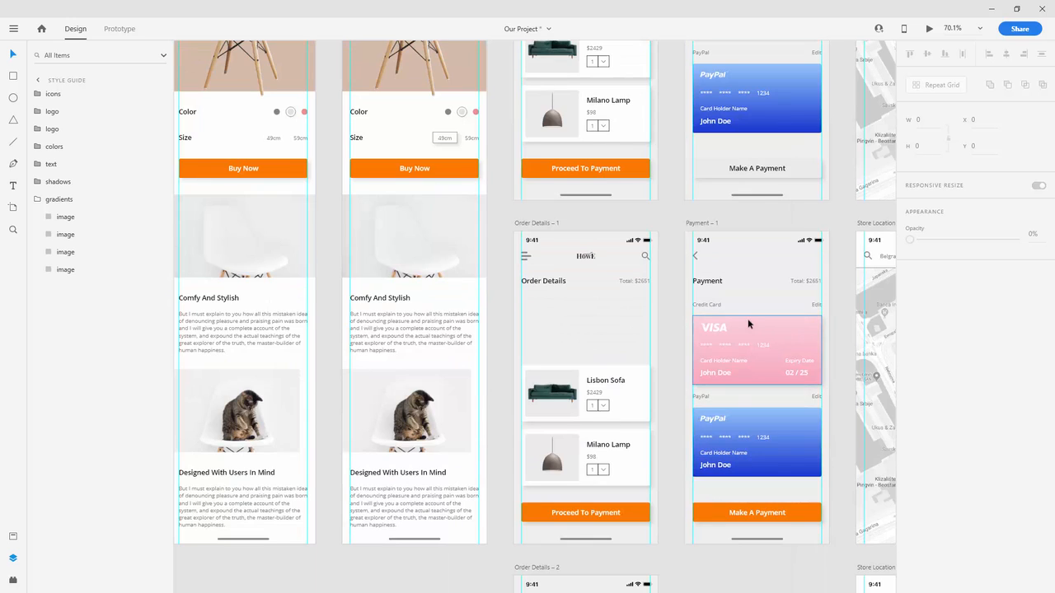
pyautogui.scroll(-5, 749, 325)
pyautogui.scroll(3, 621, 245)
pyautogui.scroll(3, 367, 149)
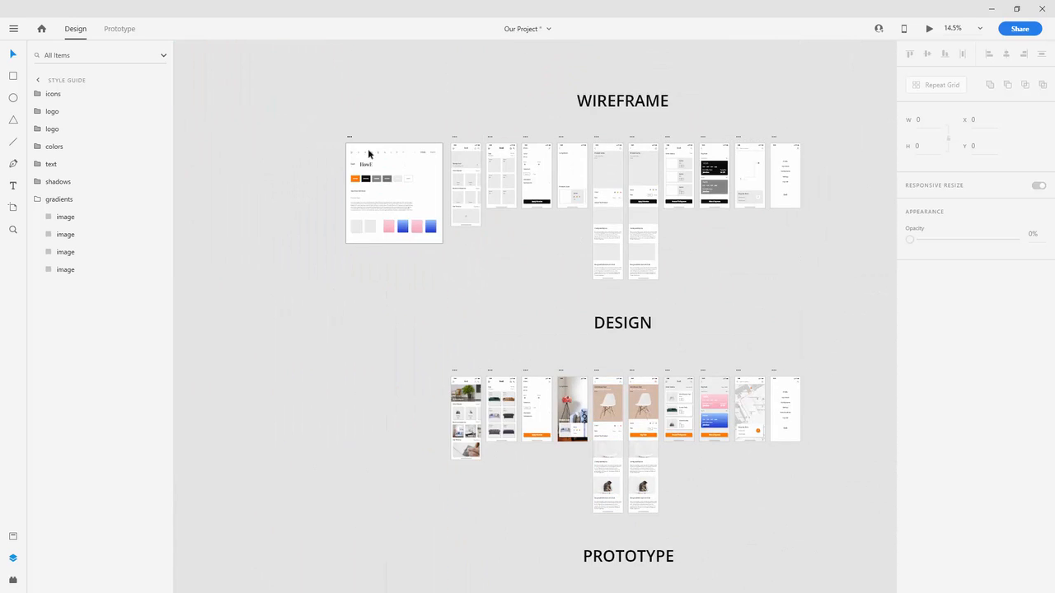
# - Export the Style Guide artboard as a JPG at 100% quality for Design into the Delivery Files folder
pyautogui.scroll(3, 349, 135)
pyautogui.click(365, 149)
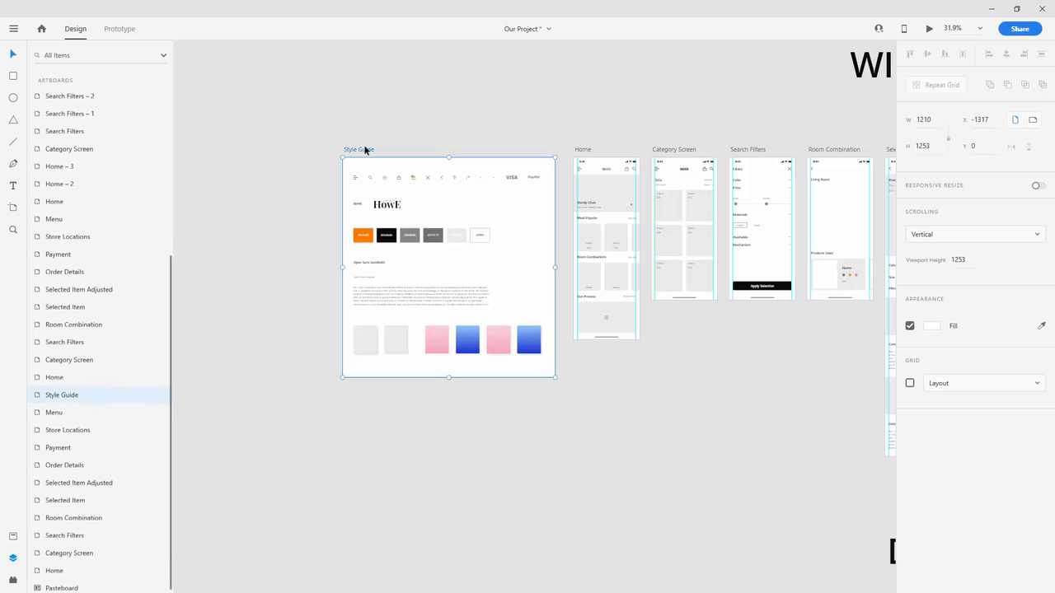
pyautogui.hotkey('ctrl', 'e')
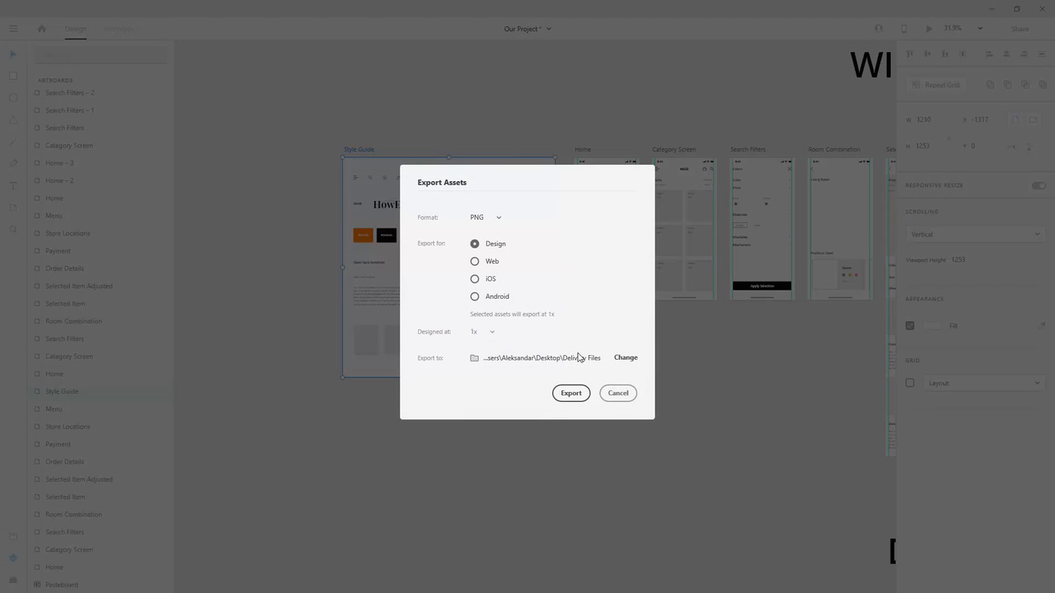
pyautogui.click(499, 218)
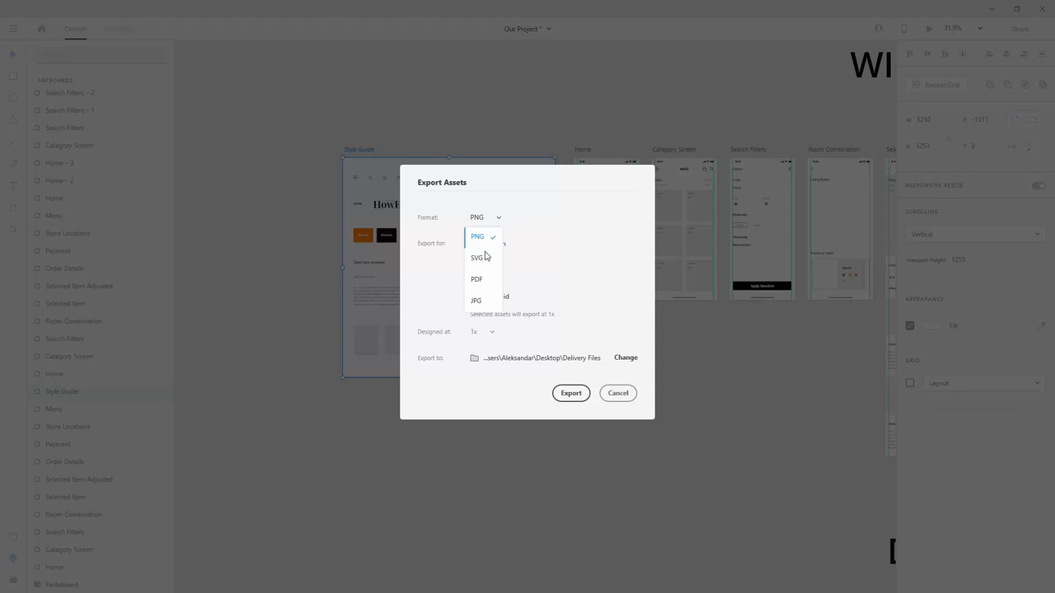
pyautogui.click(483, 302)
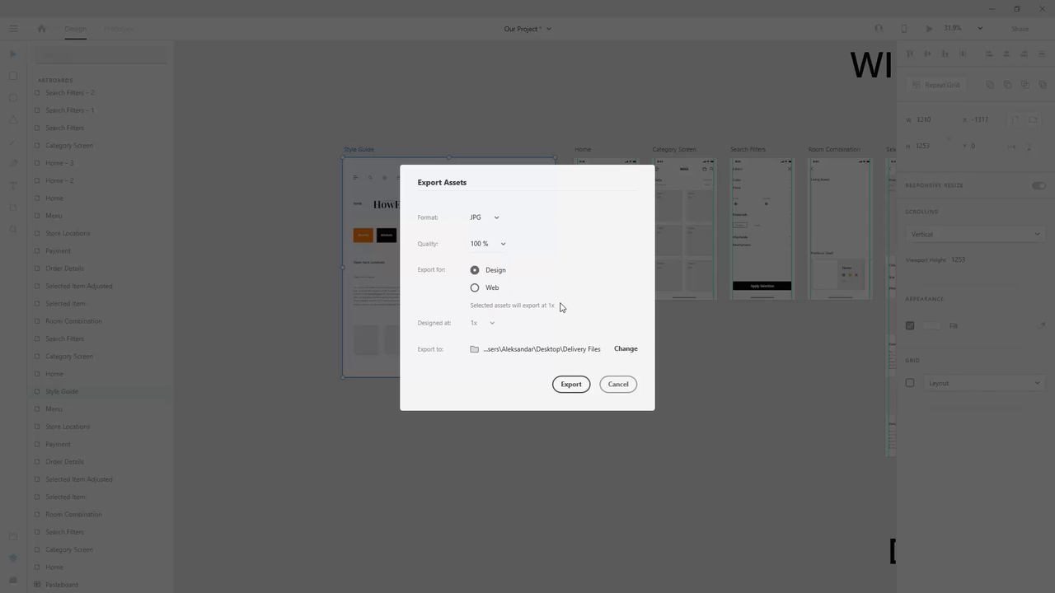
pyautogui.click(567, 384)
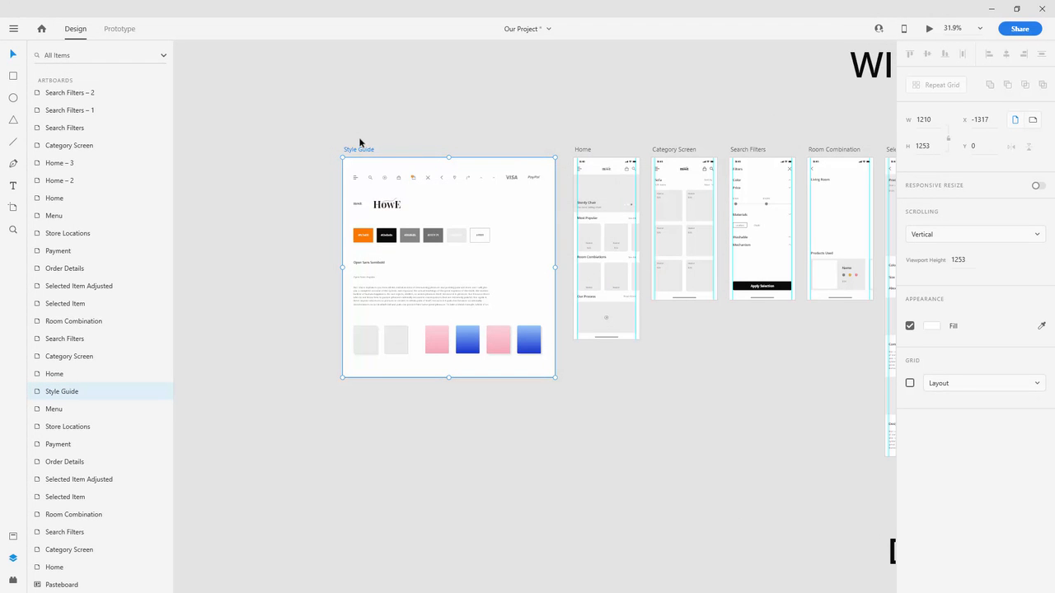
pyautogui.click(376, 115)
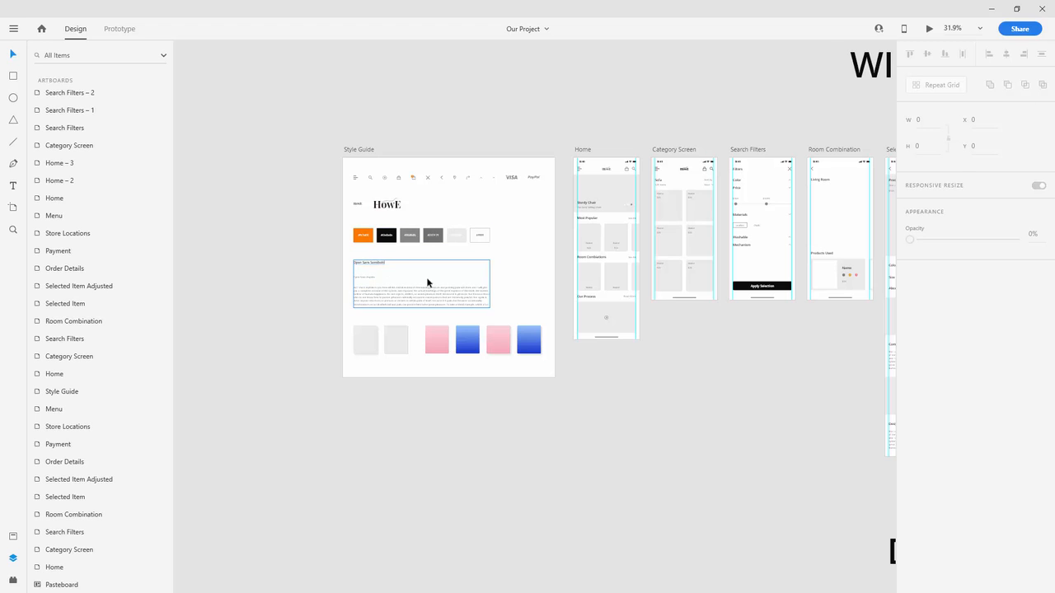
# - Inspect the Style Guide artboard's icons, logos, colors, typography and swatches up close, and finish with an overview of all artboards
pyautogui.scroll(1, 445, 247)
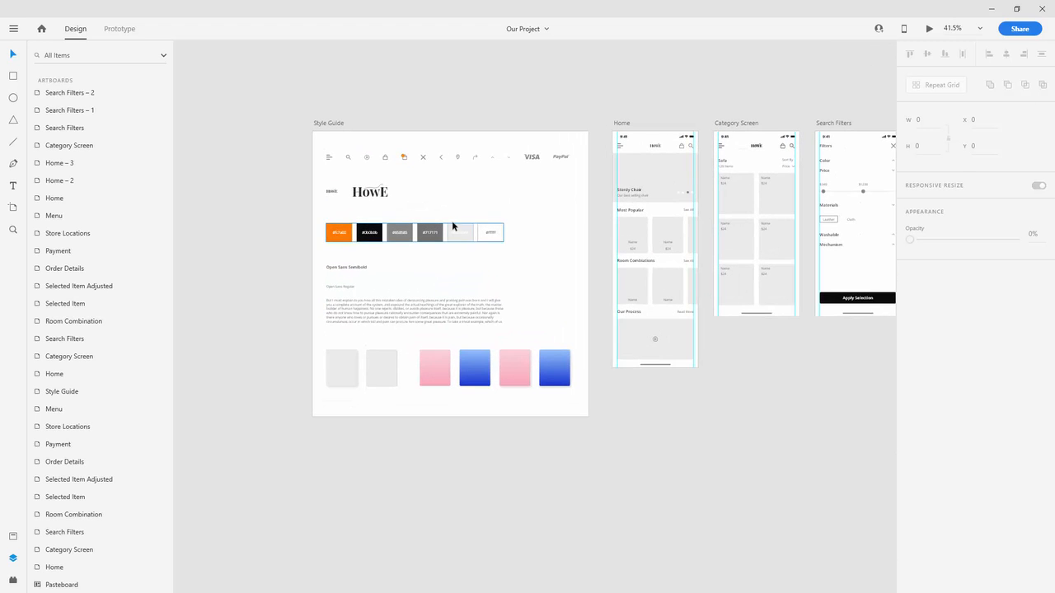
pyautogui.scroll(3, 452, 221)
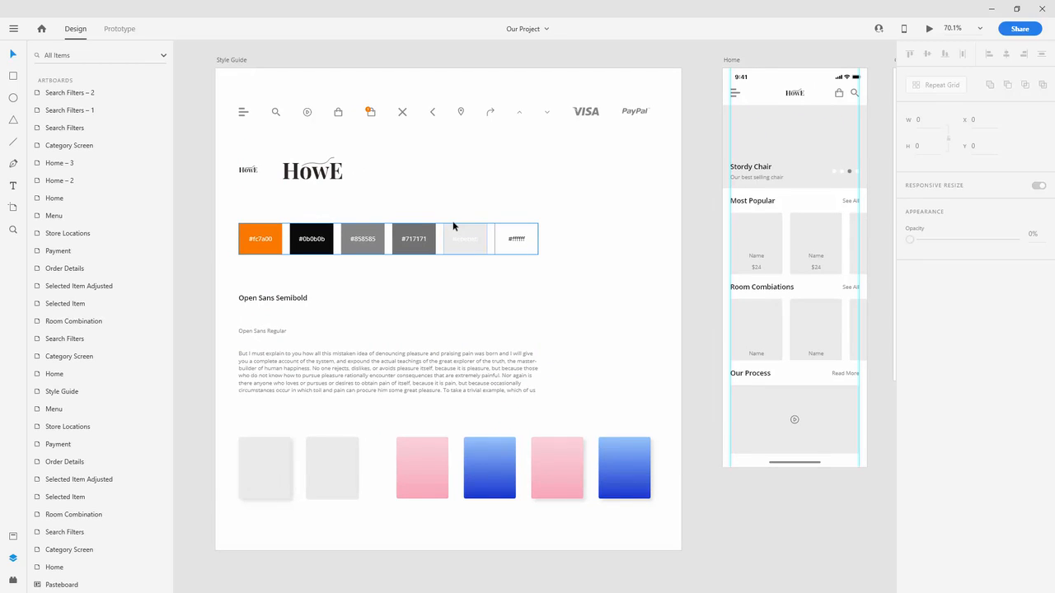
pyautogui.click(437, 259)
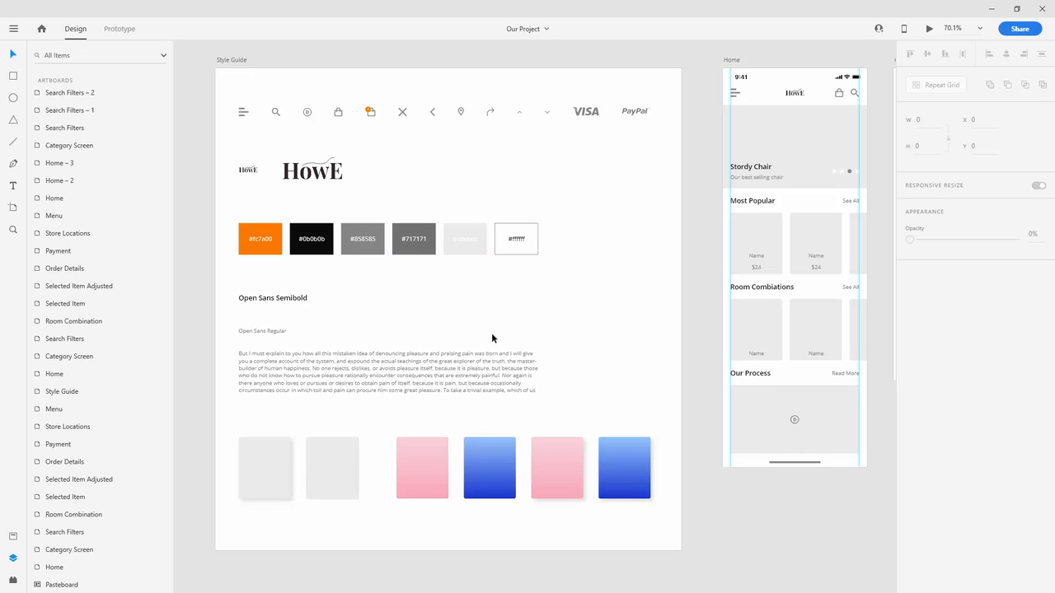
pyautogui.scroll(-5, 495, 338)
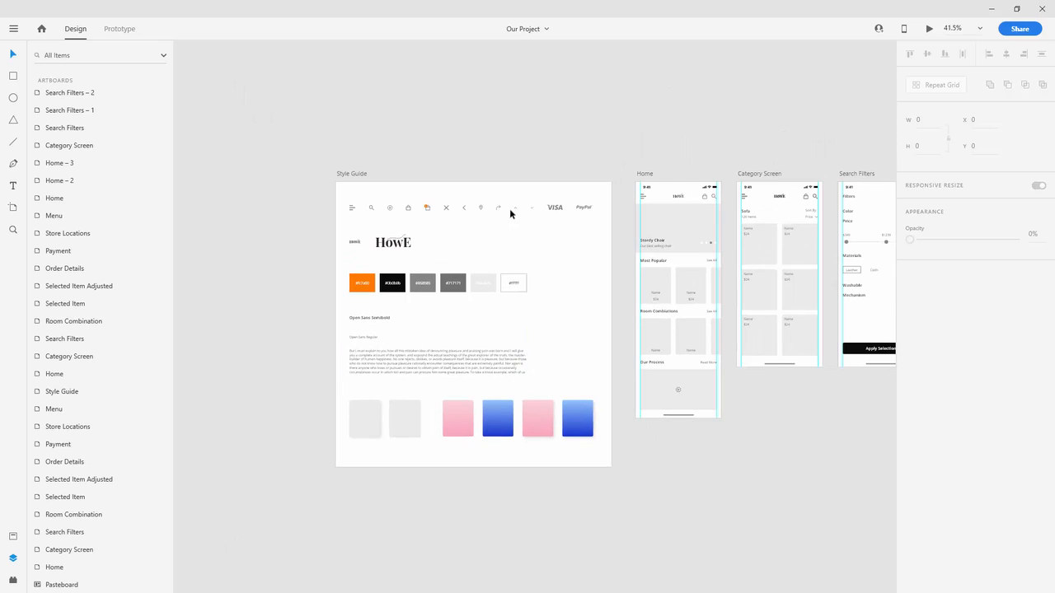
pyautogui.scroll(5, 510, 213)
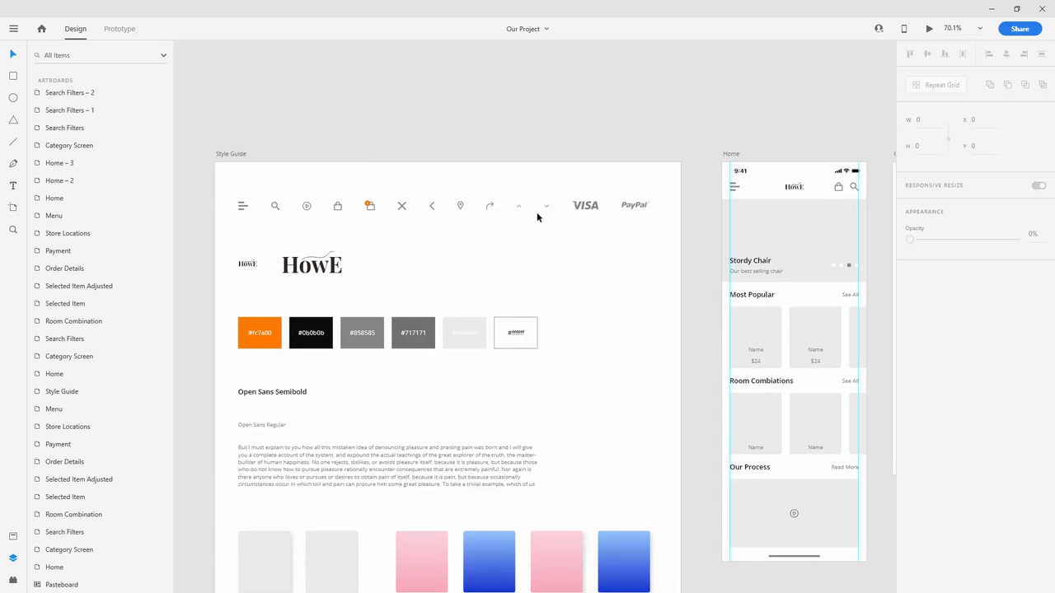
pyautogui.scroll(-2, 544, 215)
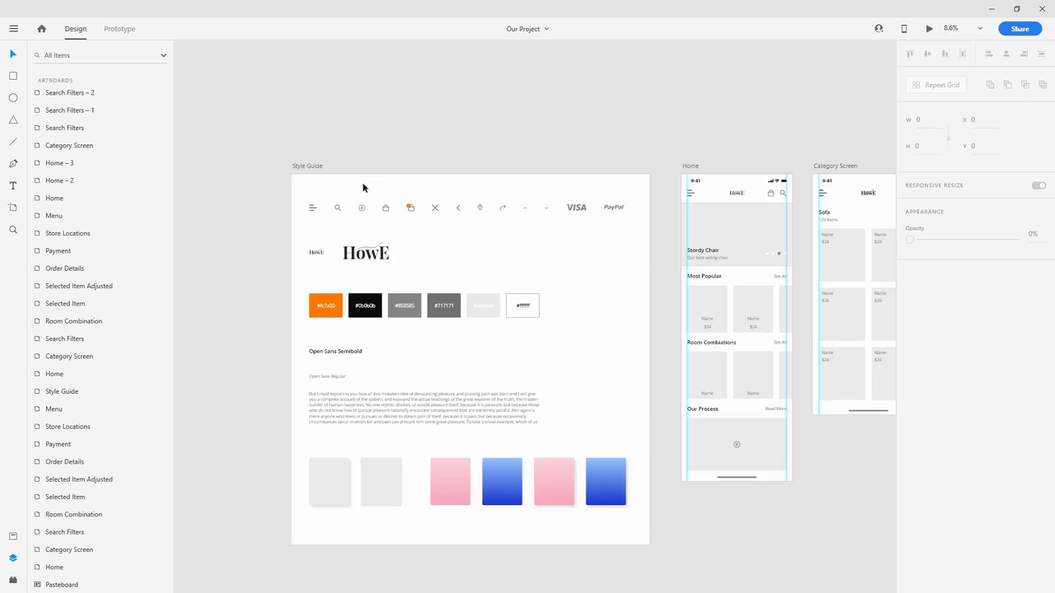
pyautogui.hotkey('ctrl', '0')
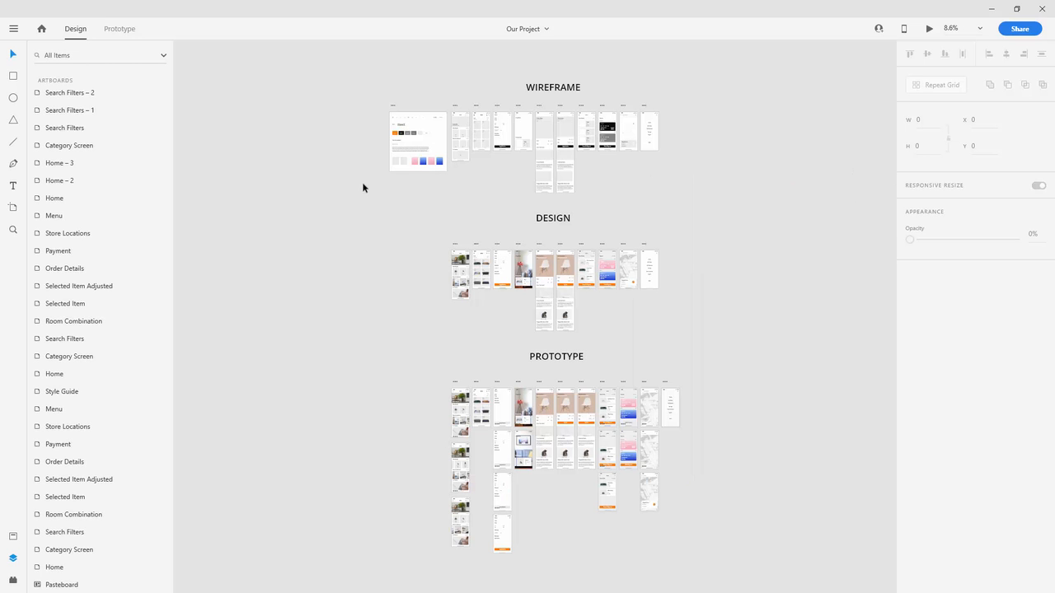